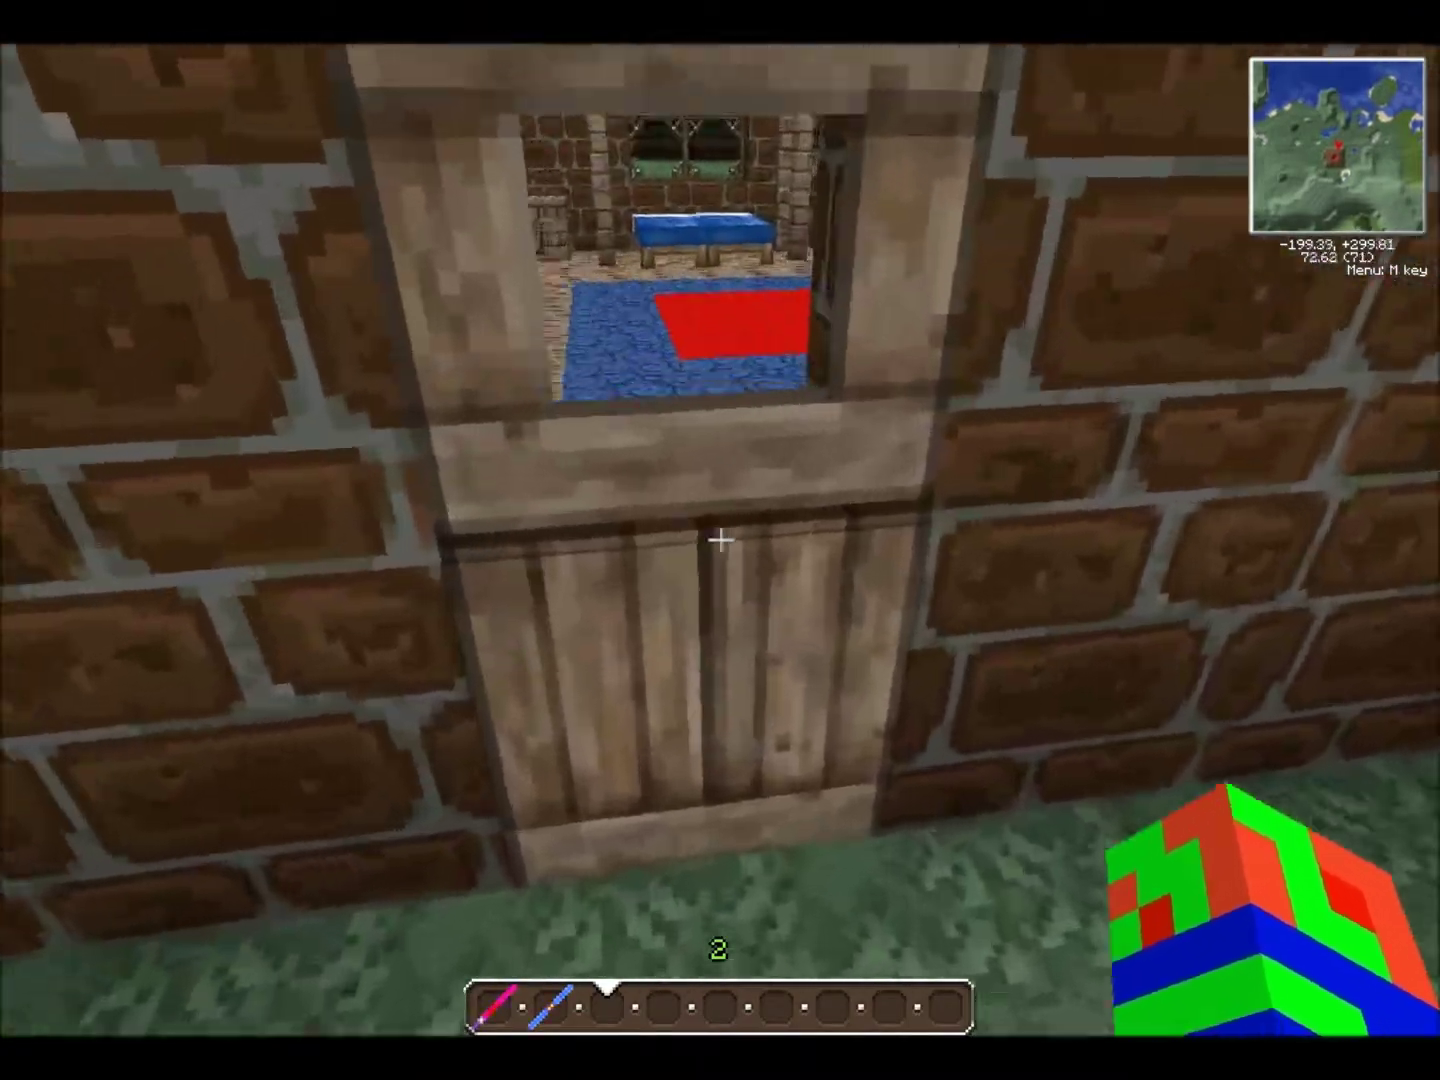
pyautogui.rightClick(720, 540)
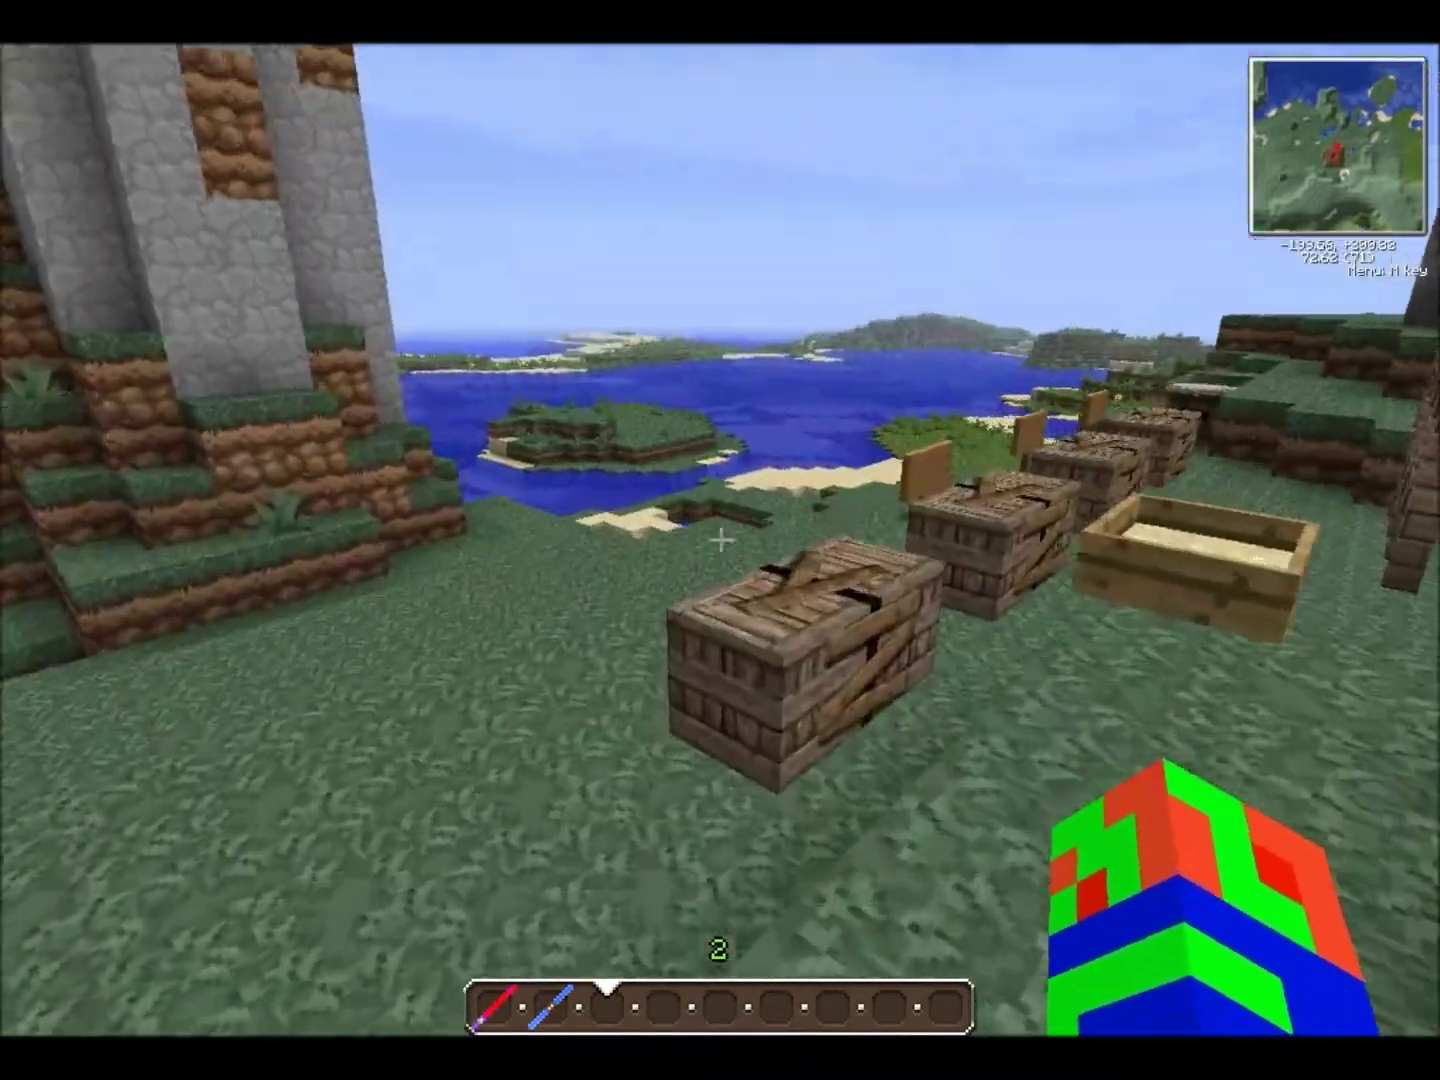
pyautogui.press('w')
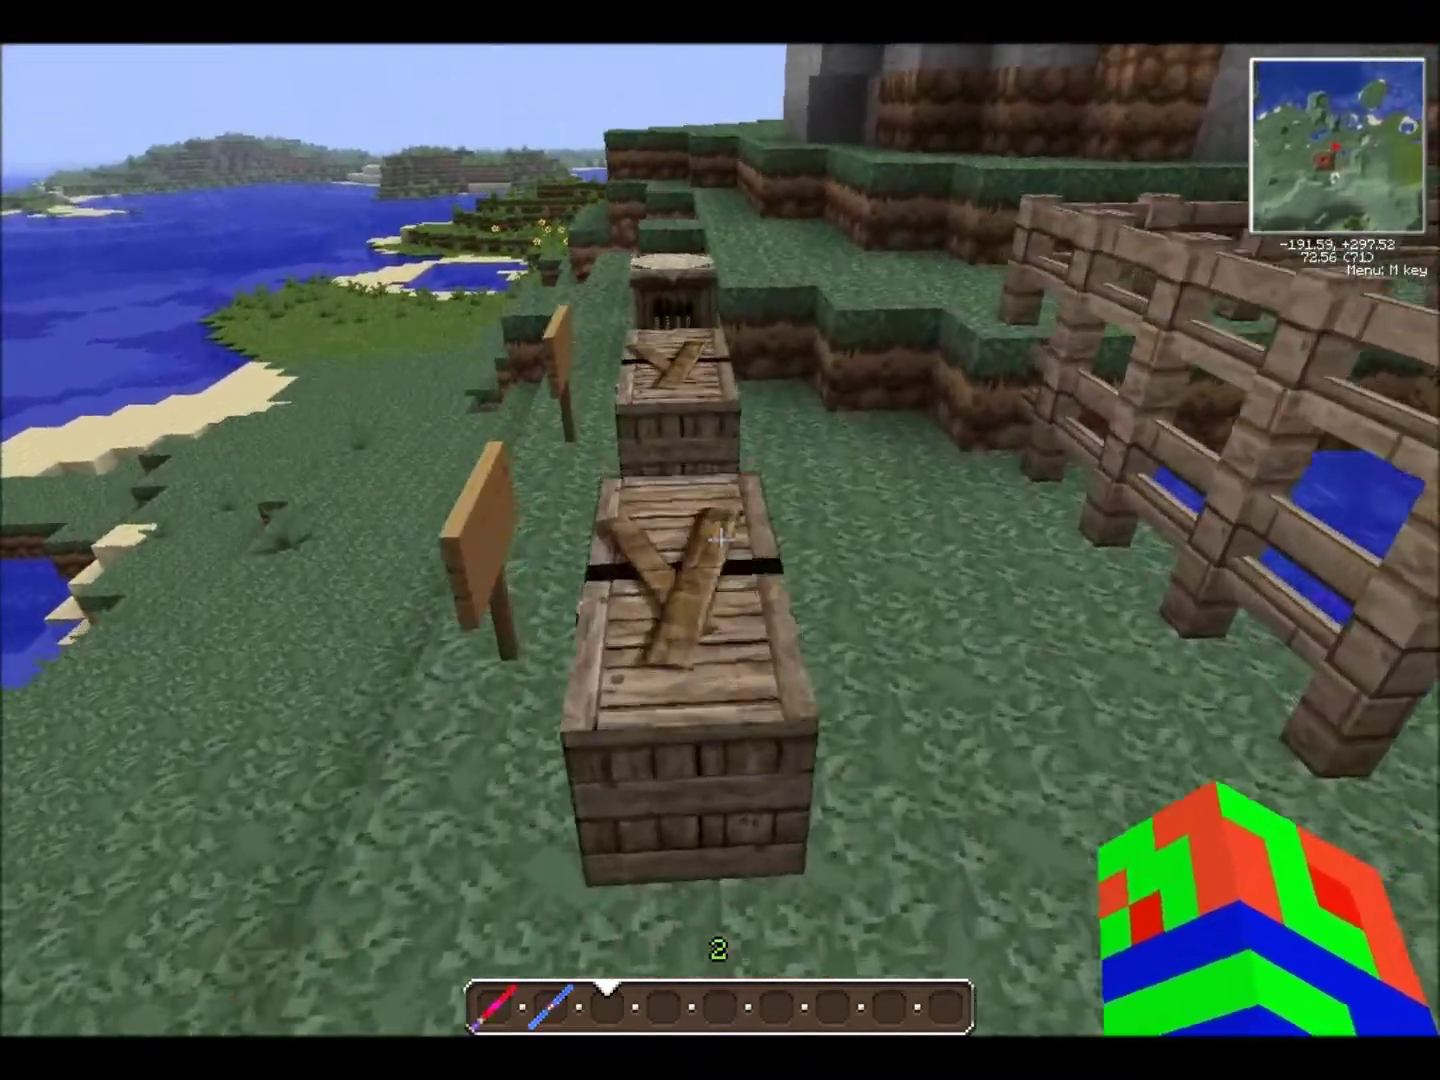
pyautogui.press('w')
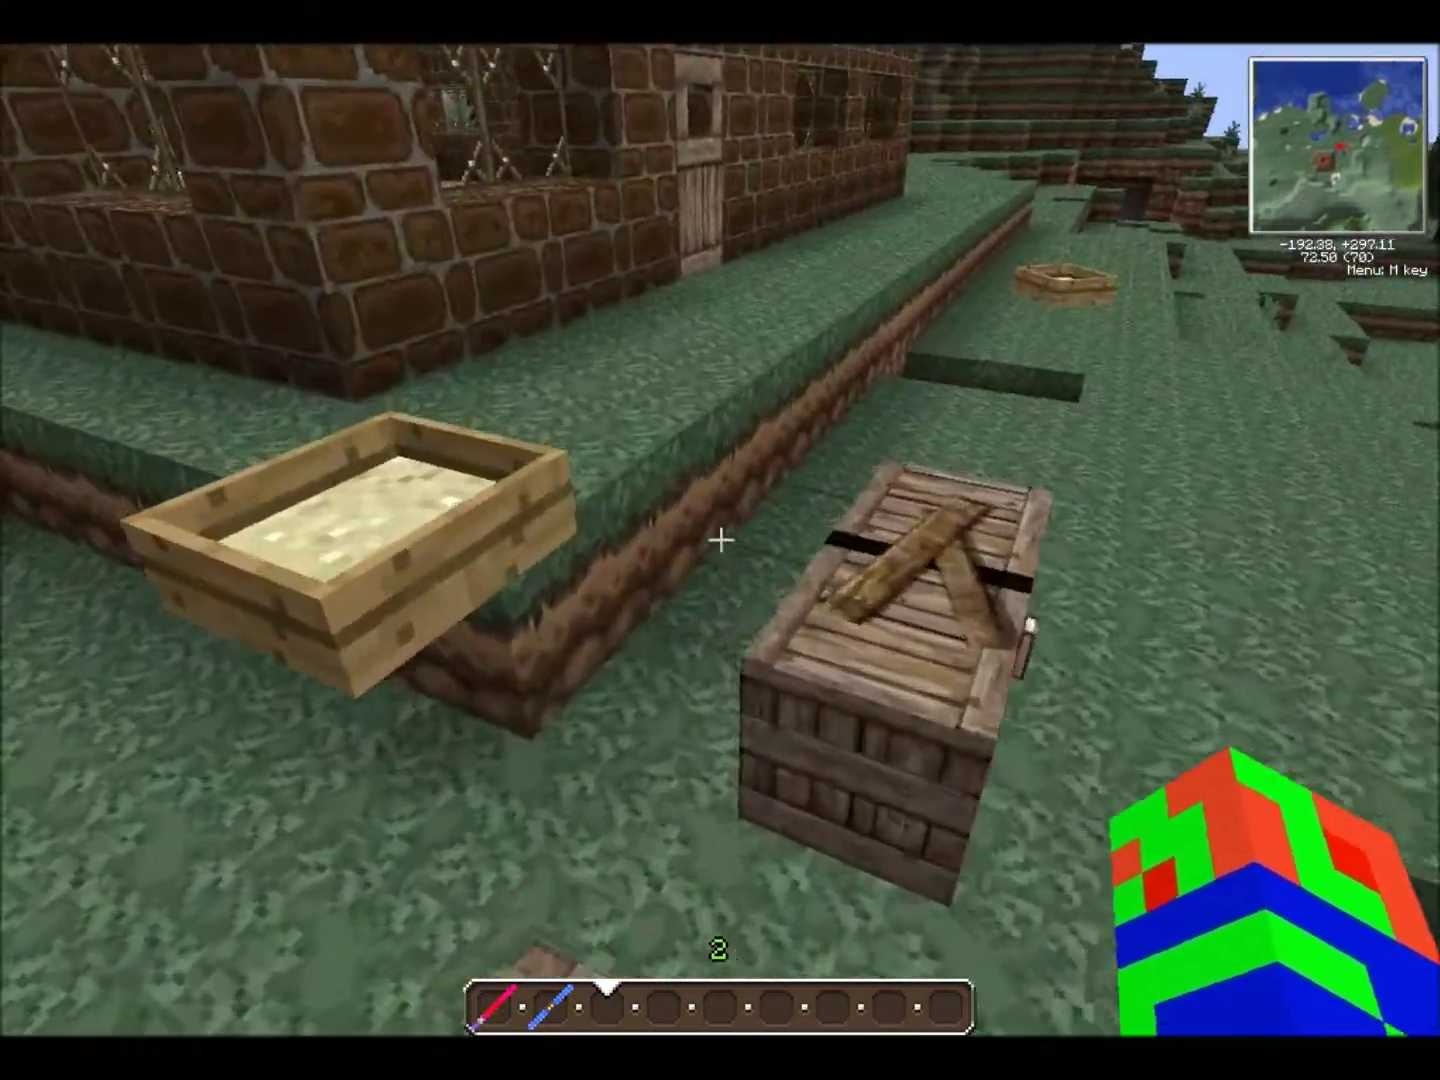
pyautogui.press('w')
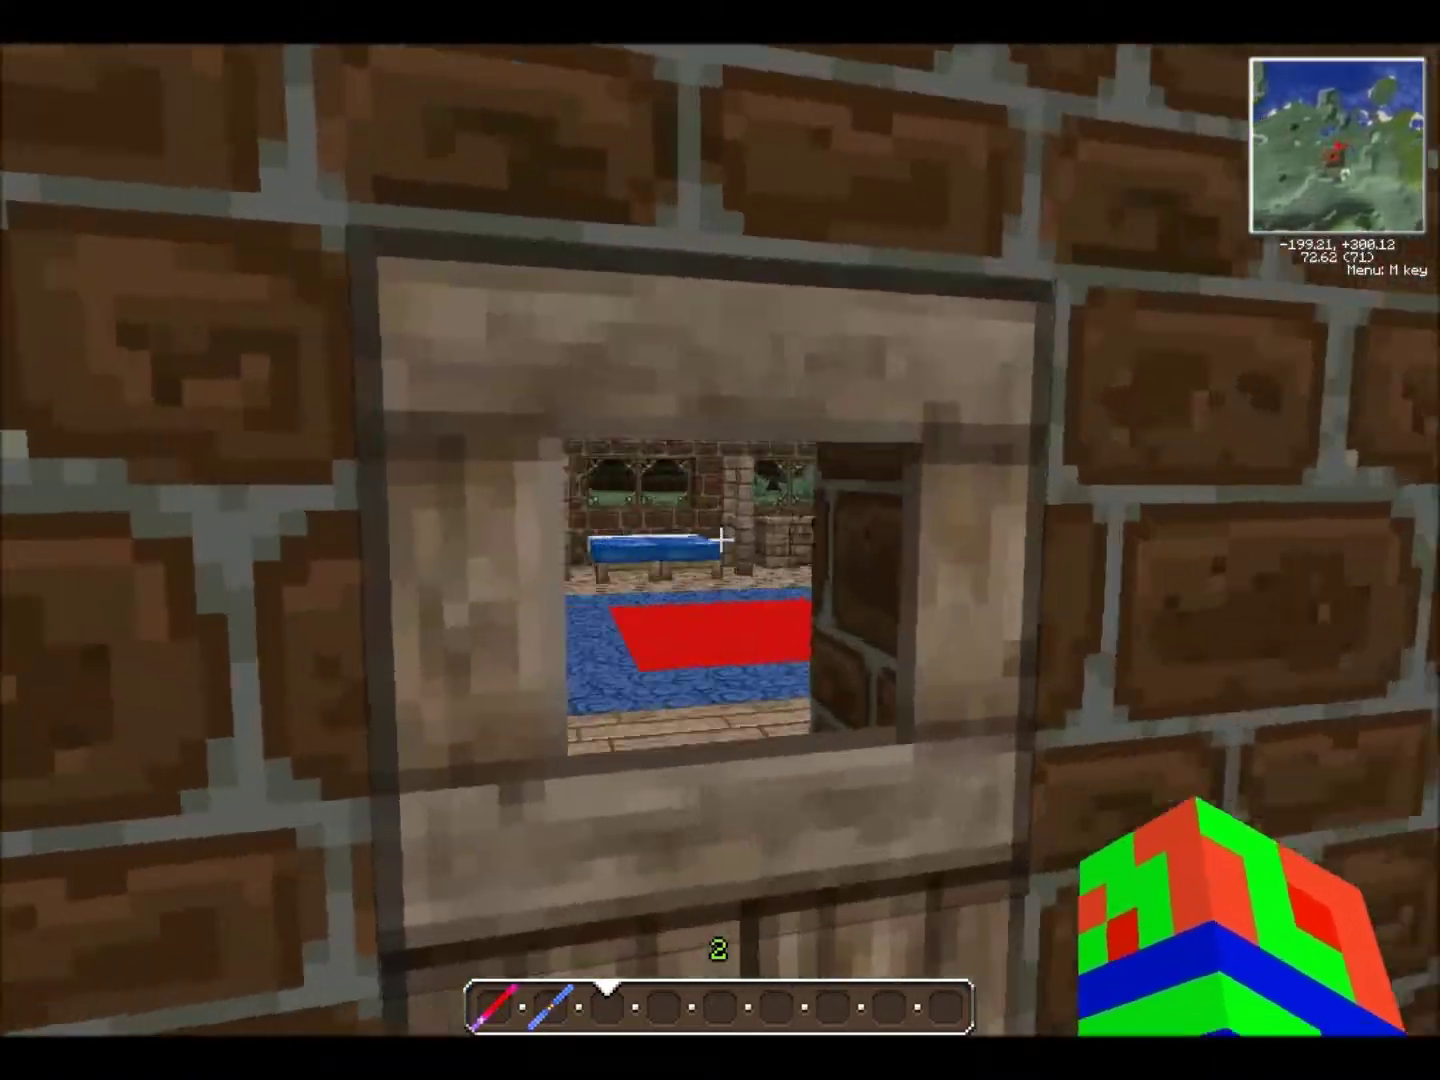
pyautogui.press('s')
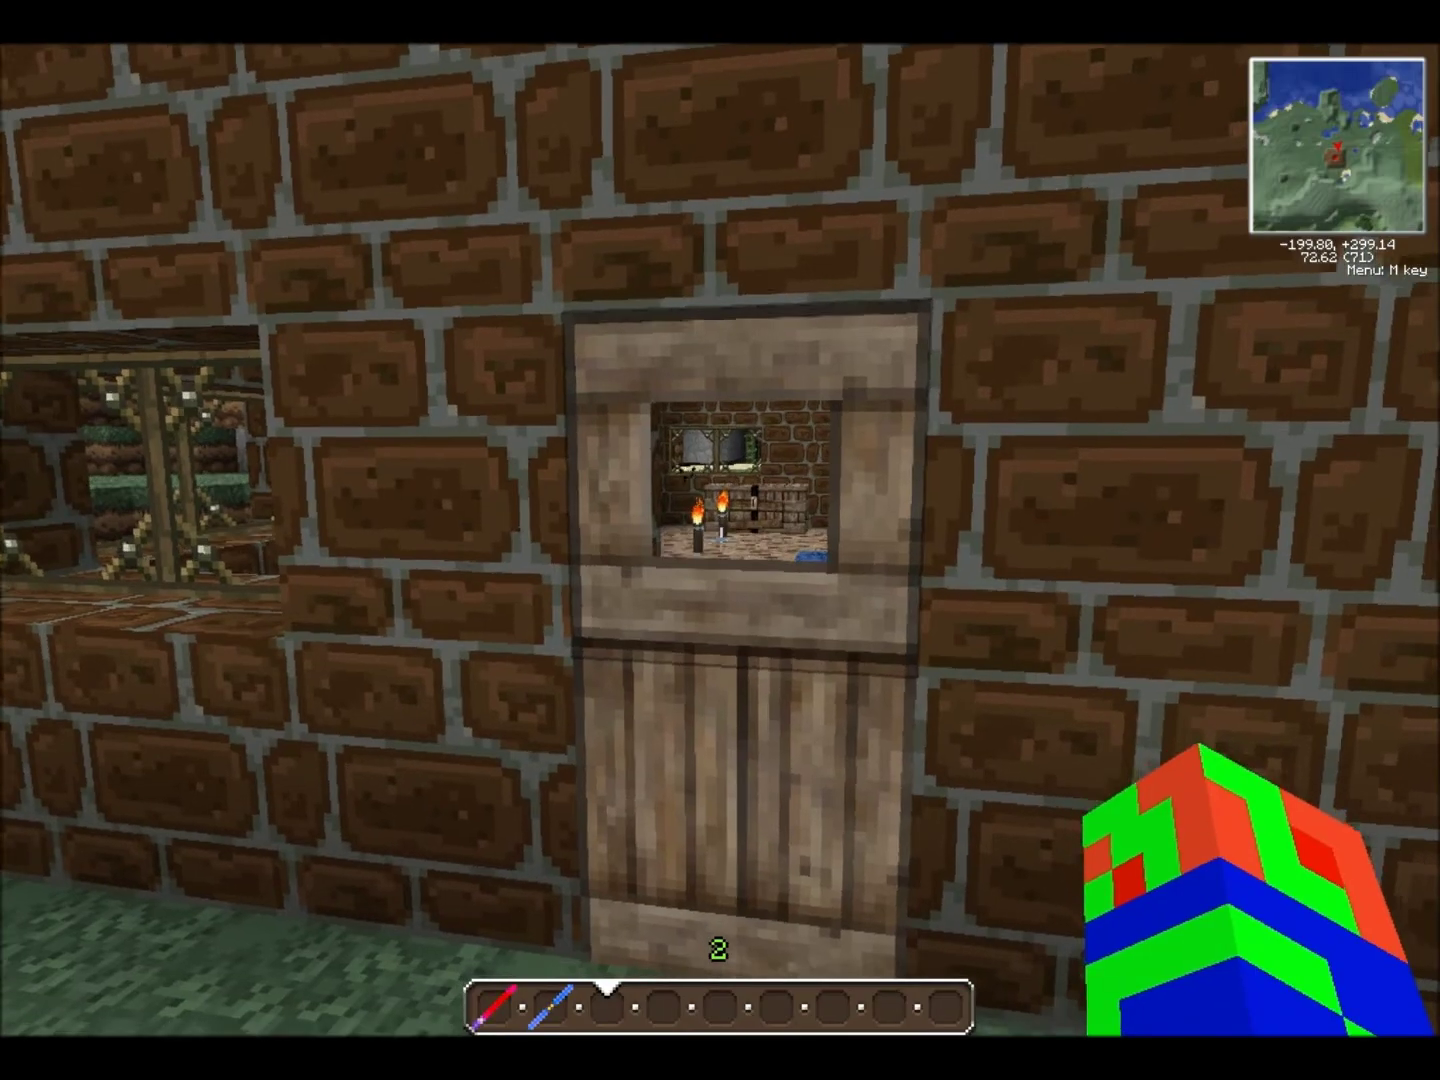
pyautogui.rightClick(720, 540)
pyautogui.press('w')
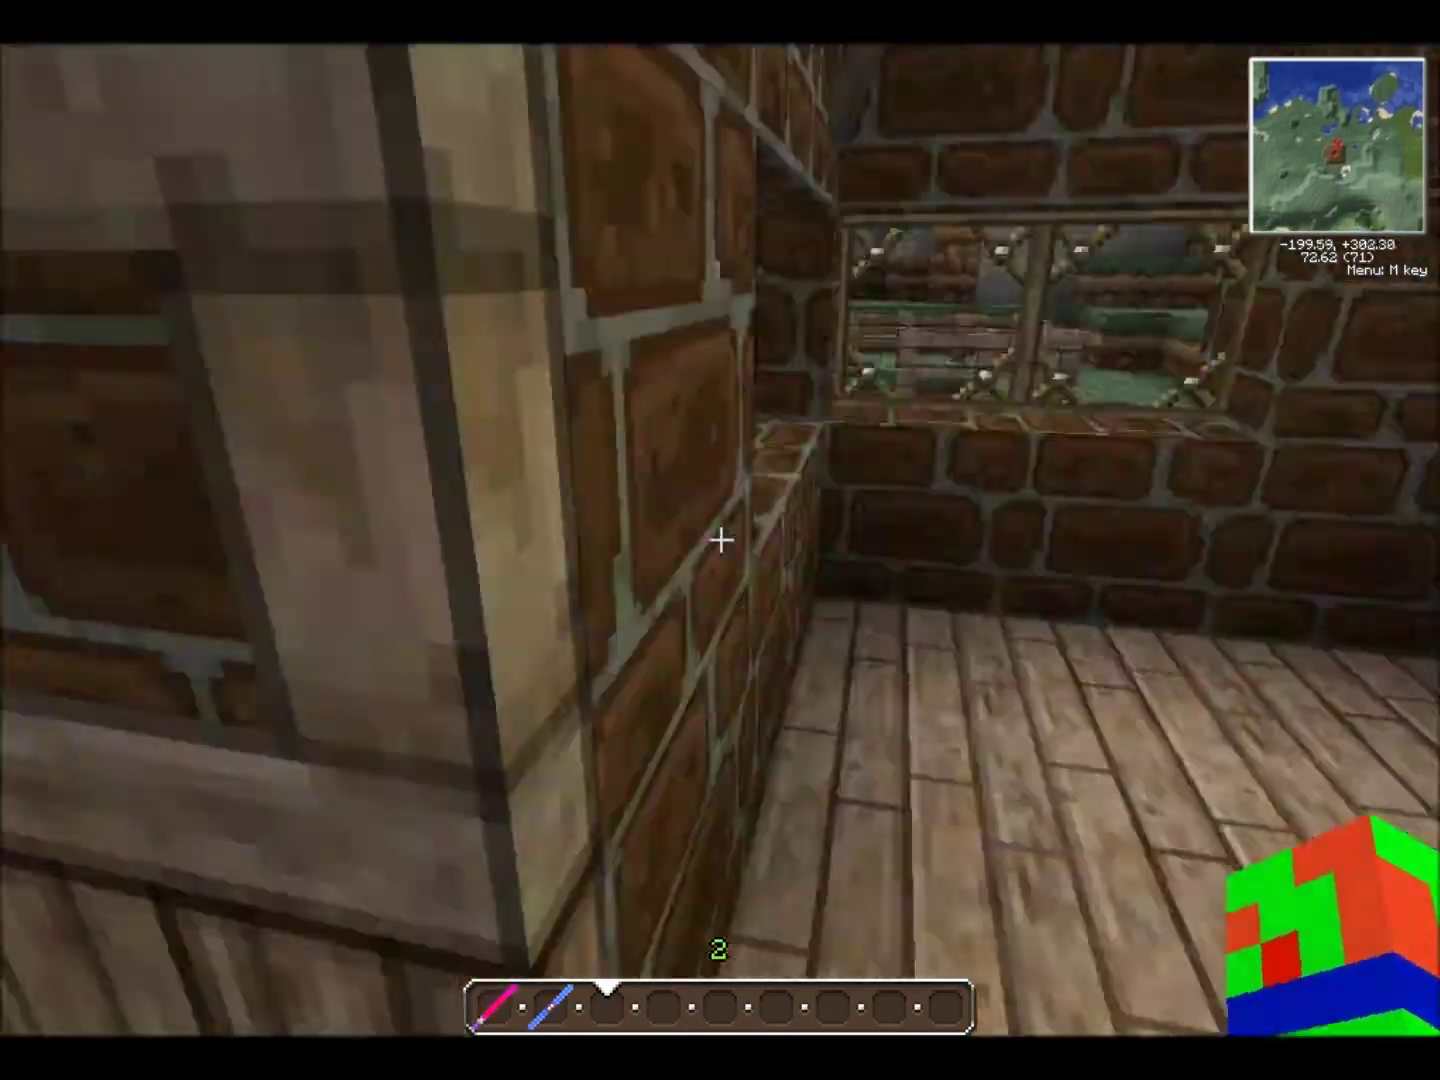
pyautogui.press('w')
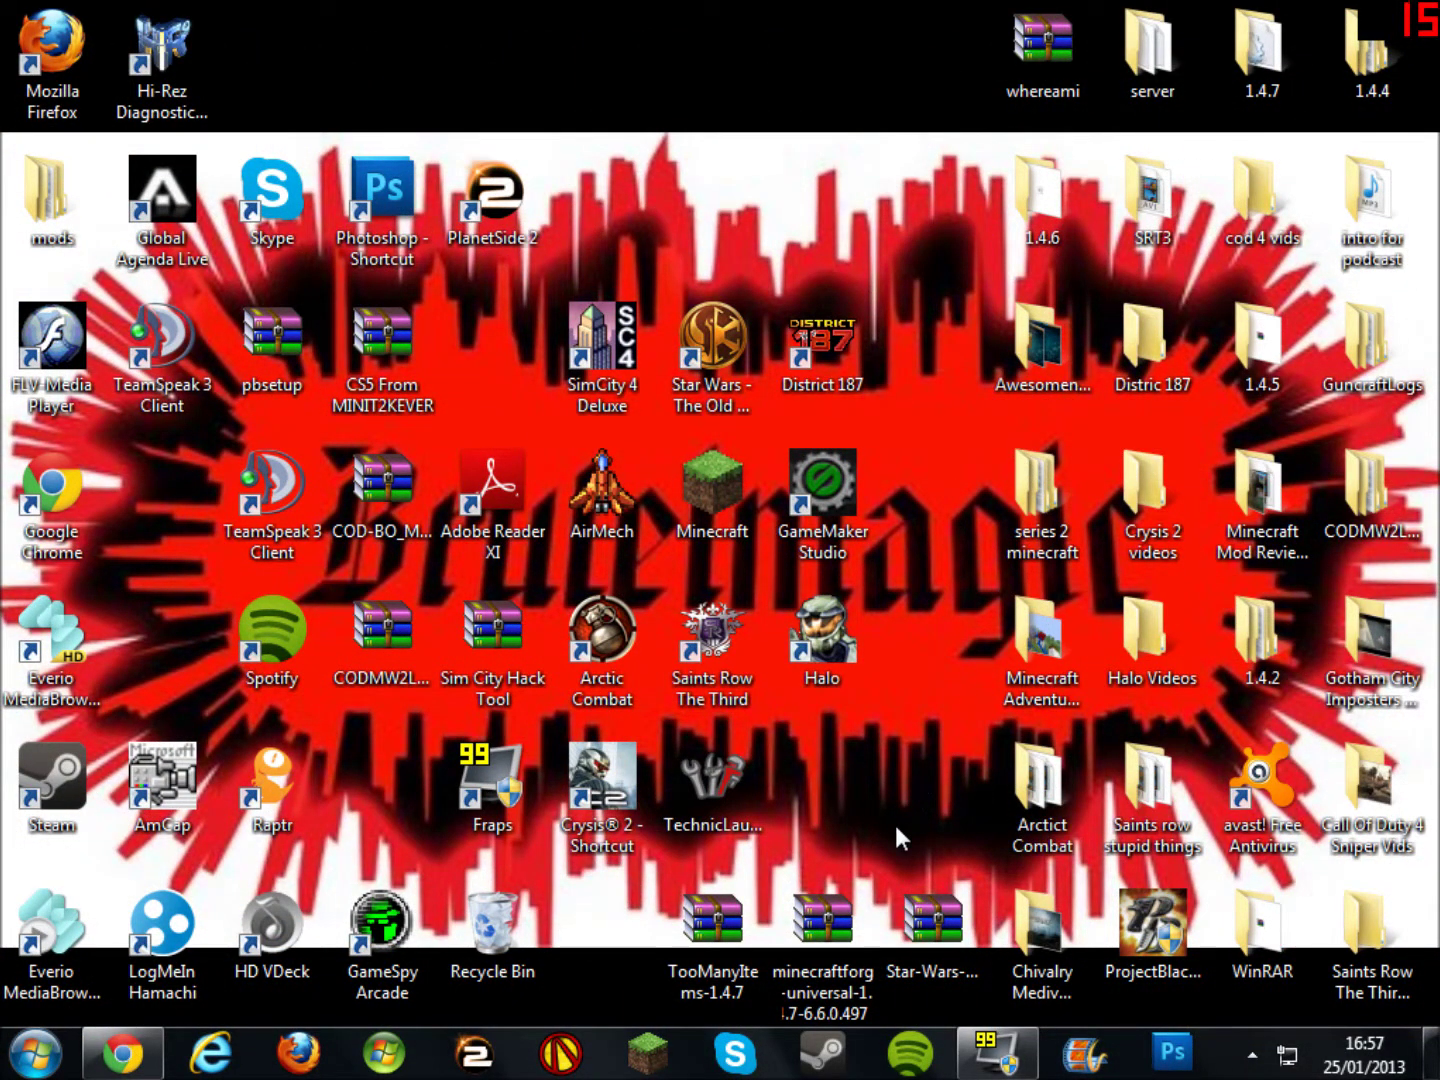
# - Open the Minecraft Launcher, force a game update in the launcher options, and log in with the stored account
pyautogui.click(933, 925)
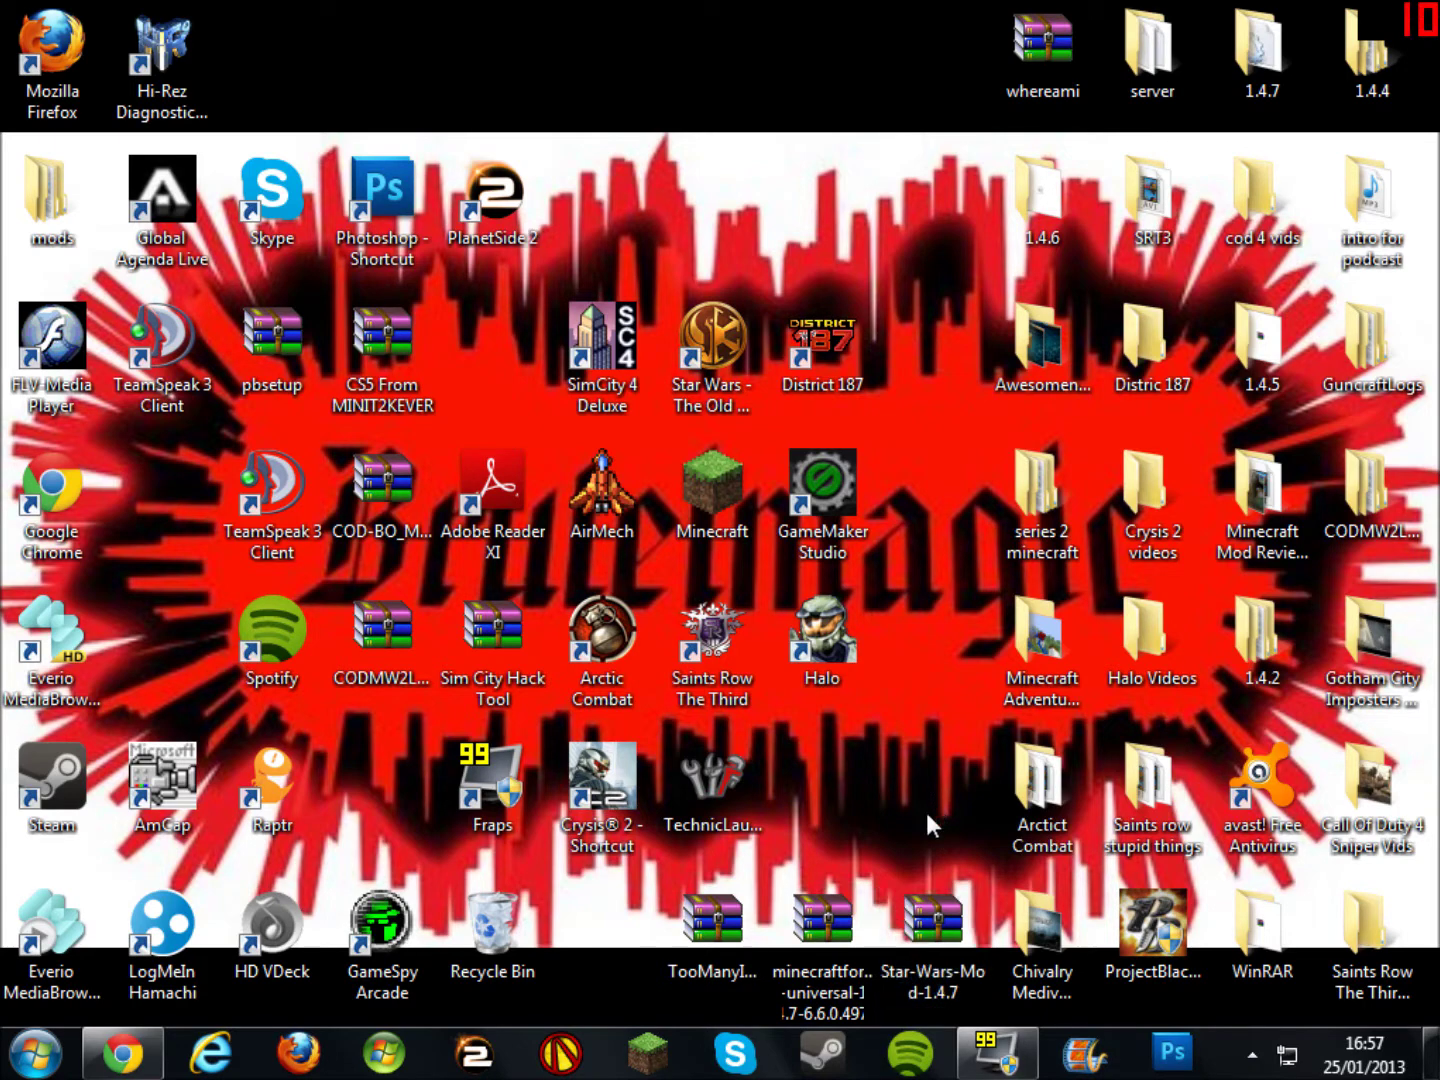
pyautogui.click(648, 1053)
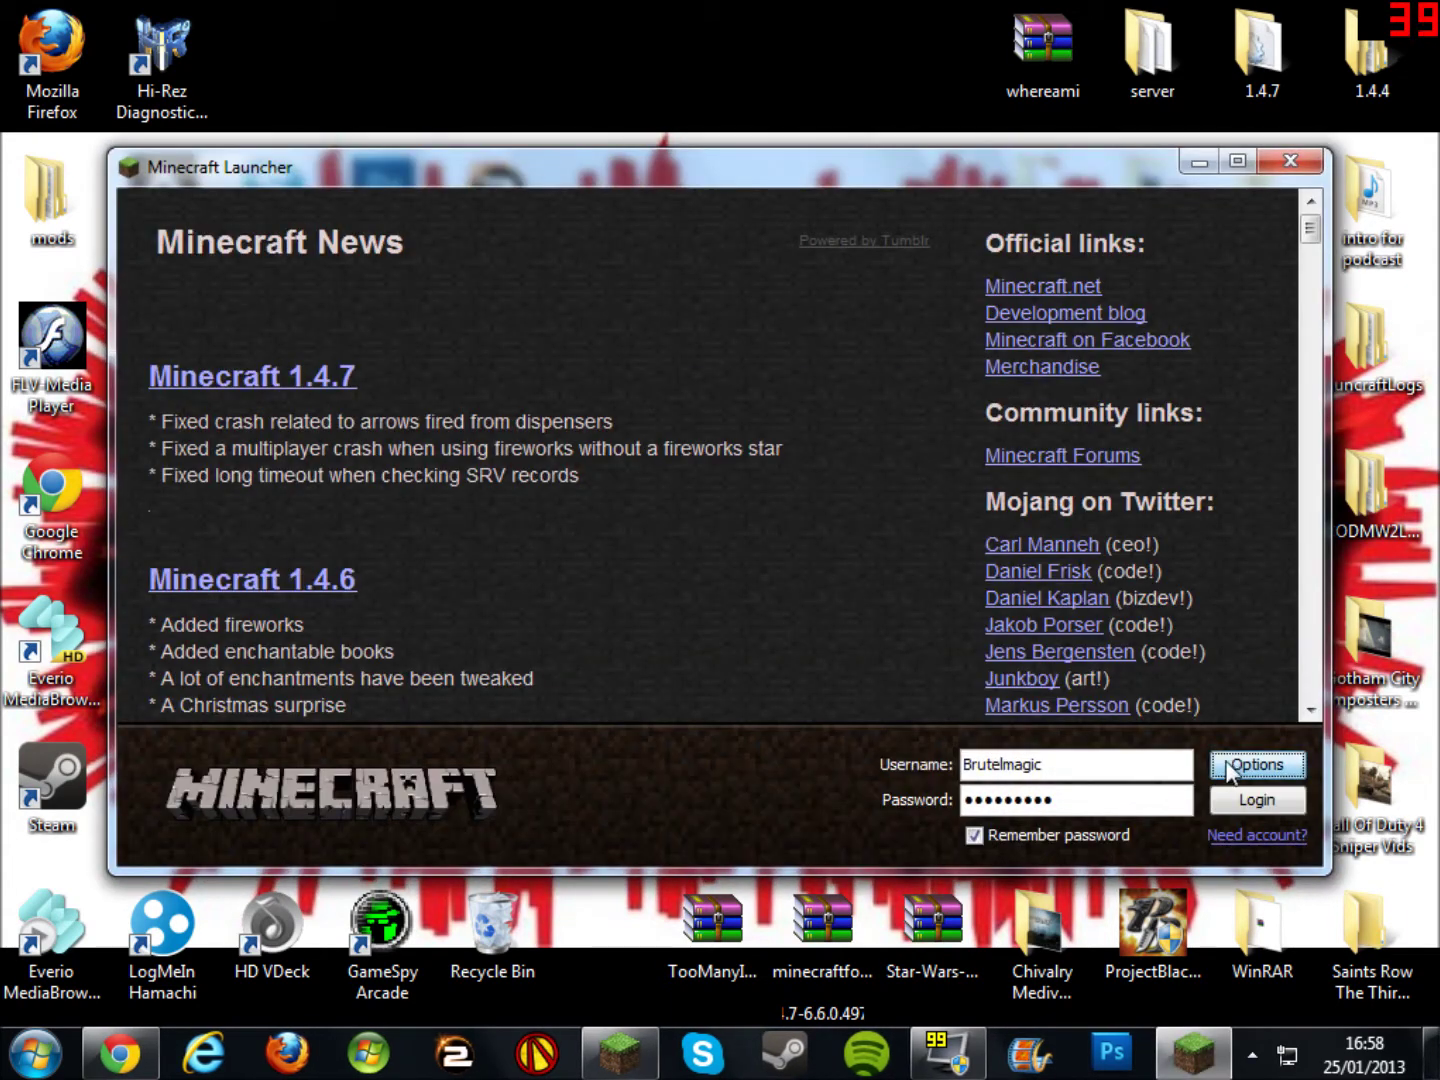
pyautogui.click(1246, 767)
pyautogui.click(916, 540)
pyautogui.click(925, 507)
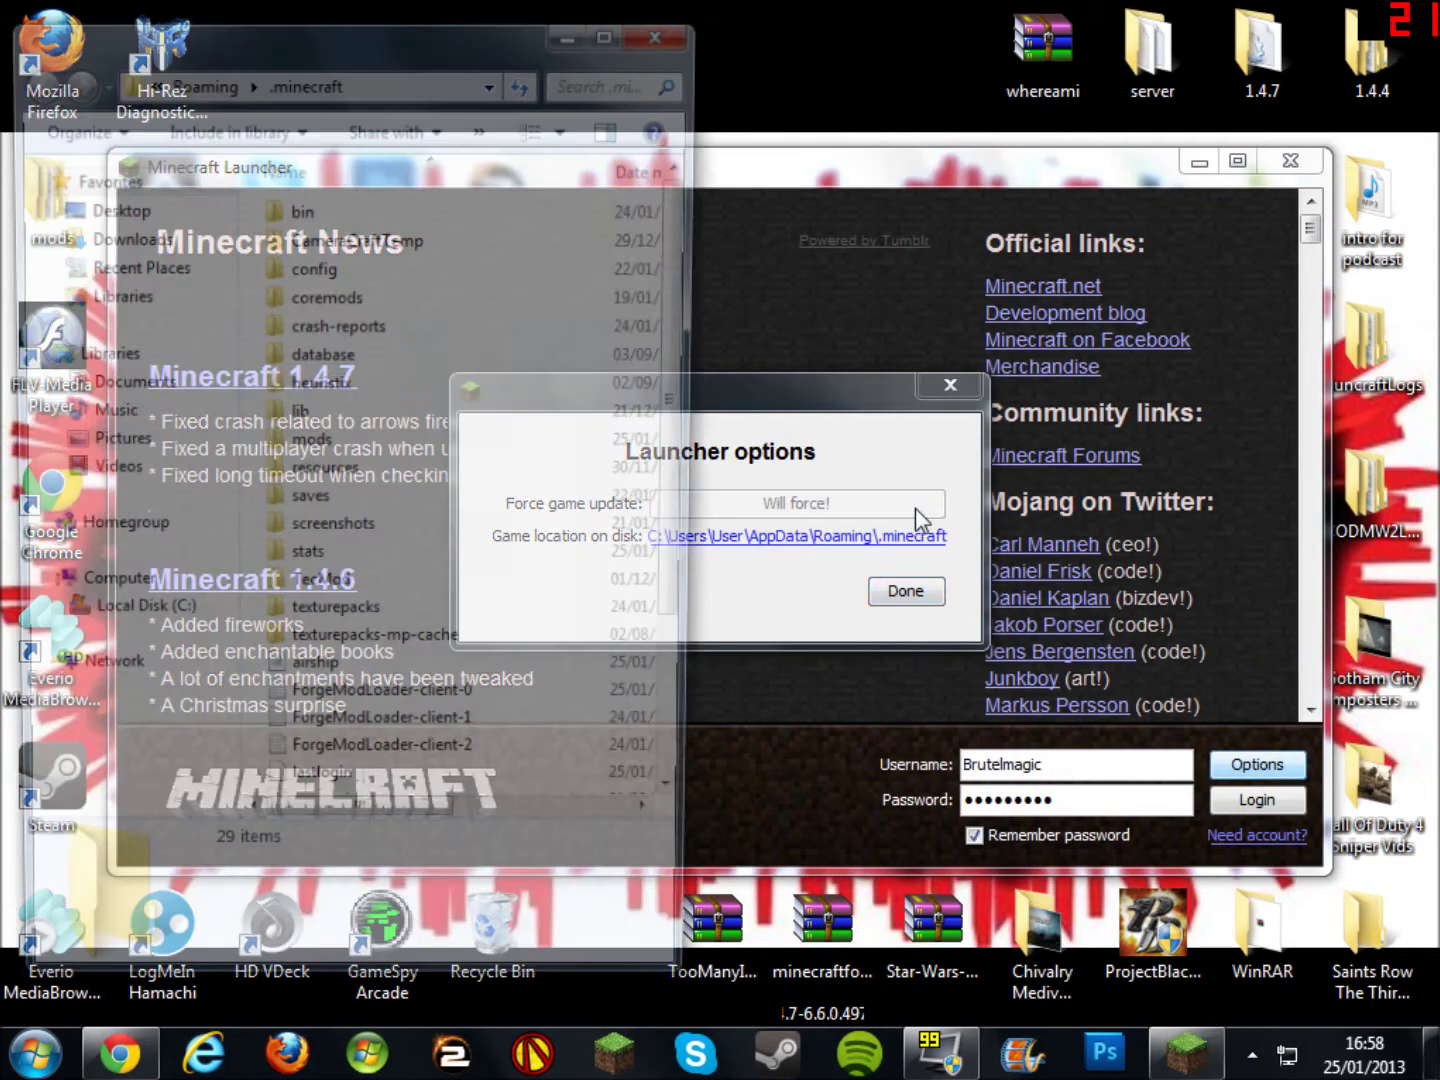
pyautogui.click(911, 596)
pyautogui.click(1268, 803)
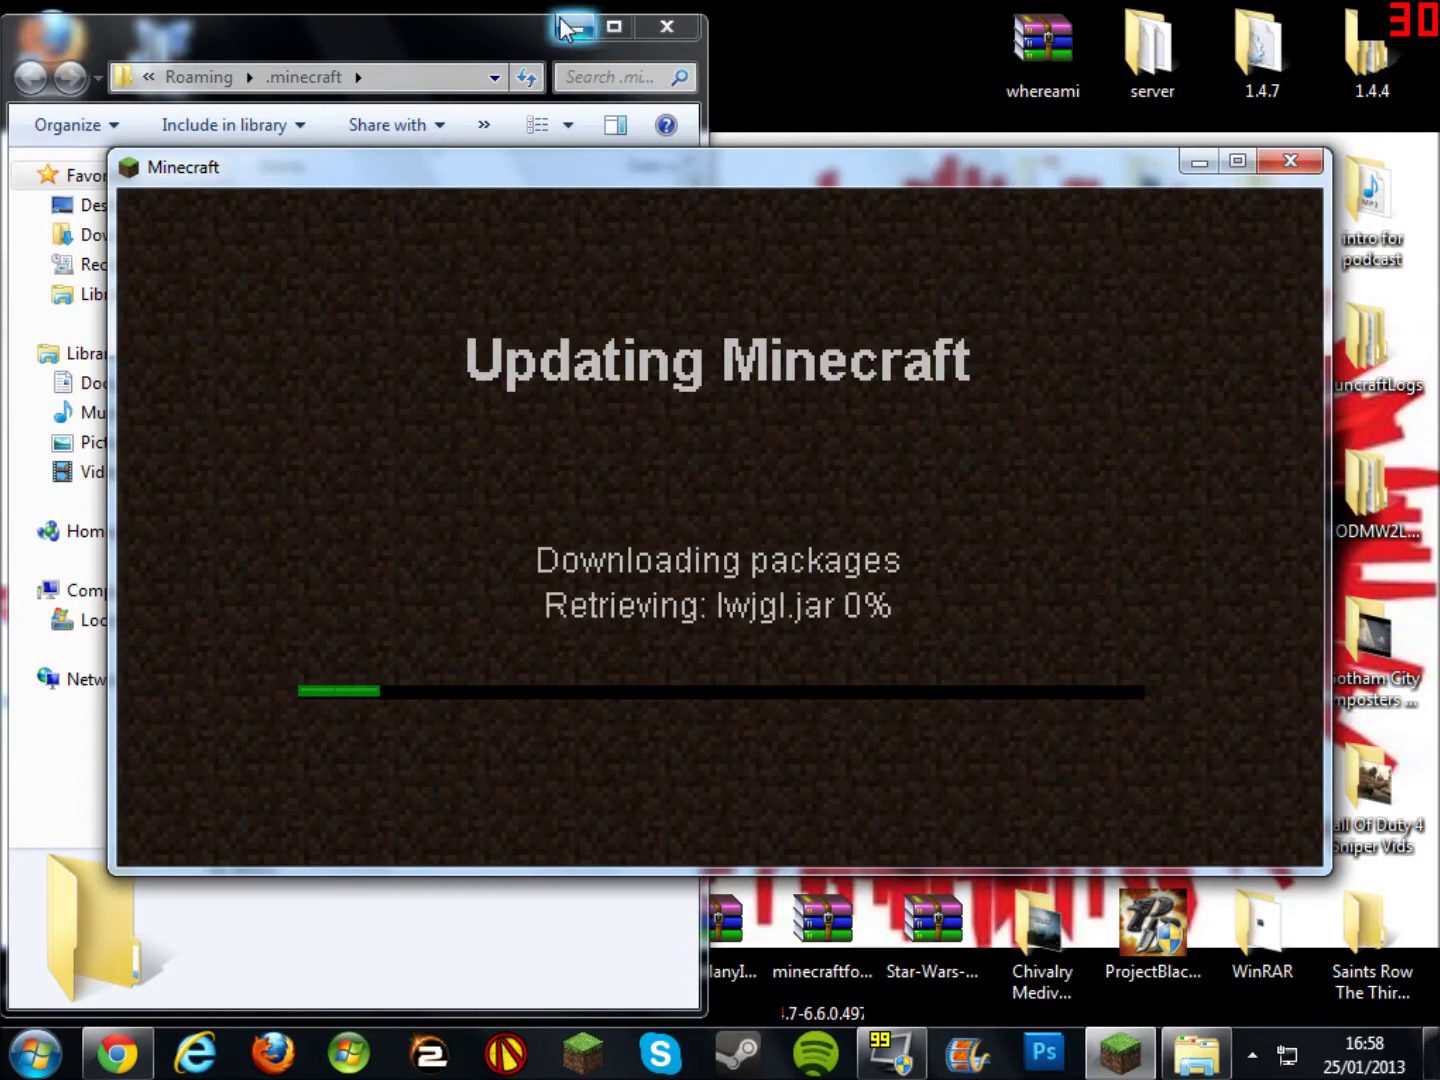
# - Close the .minecraft folder window and minimize the Minecraft window while it downloads the update
pyautogui.click(662, 28)
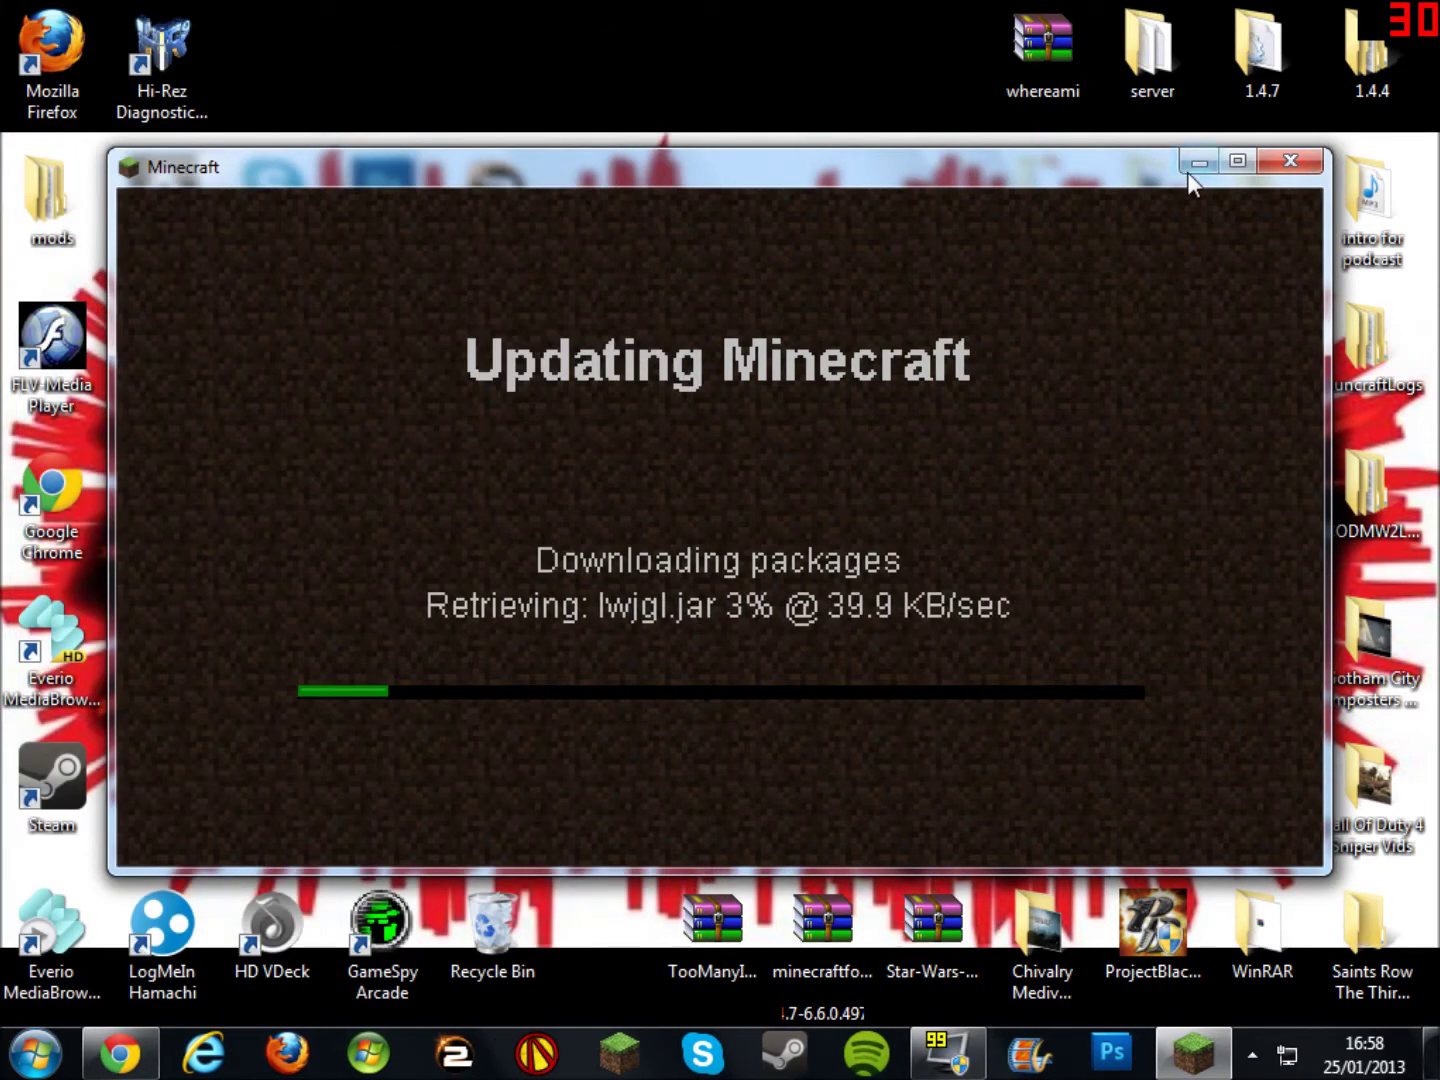
pyautogui.moveTo(1104, 160); pyautogui.dragTo(1024, 152)
pyautogui.click(1117, 151)
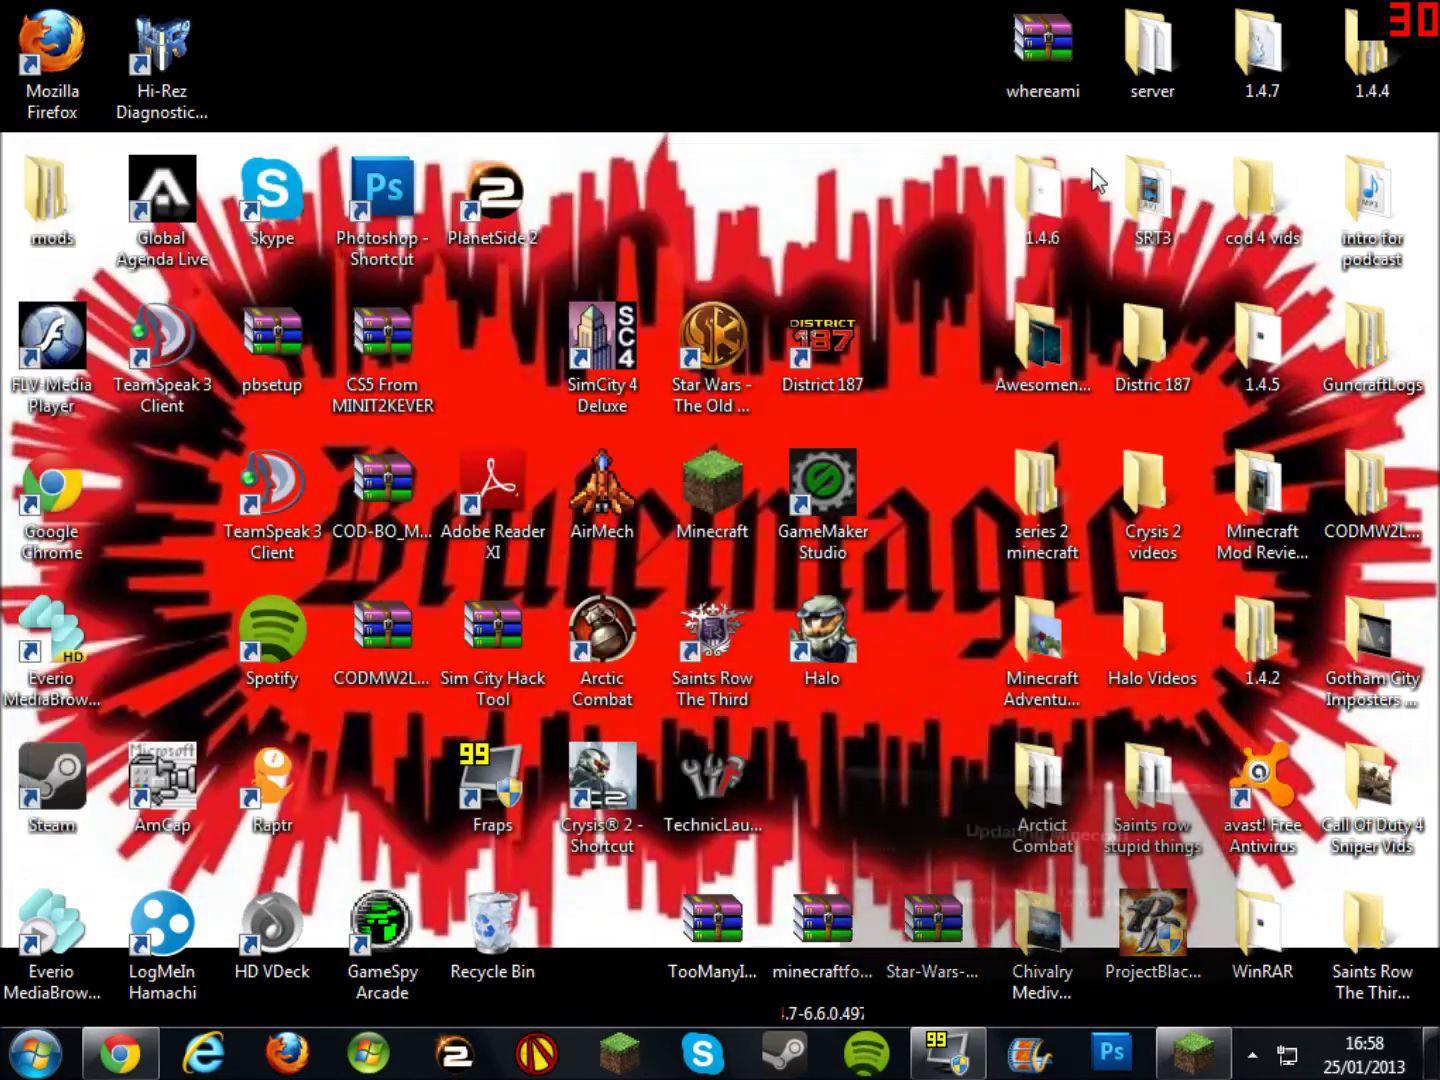
pyautogui.click(751, 895)
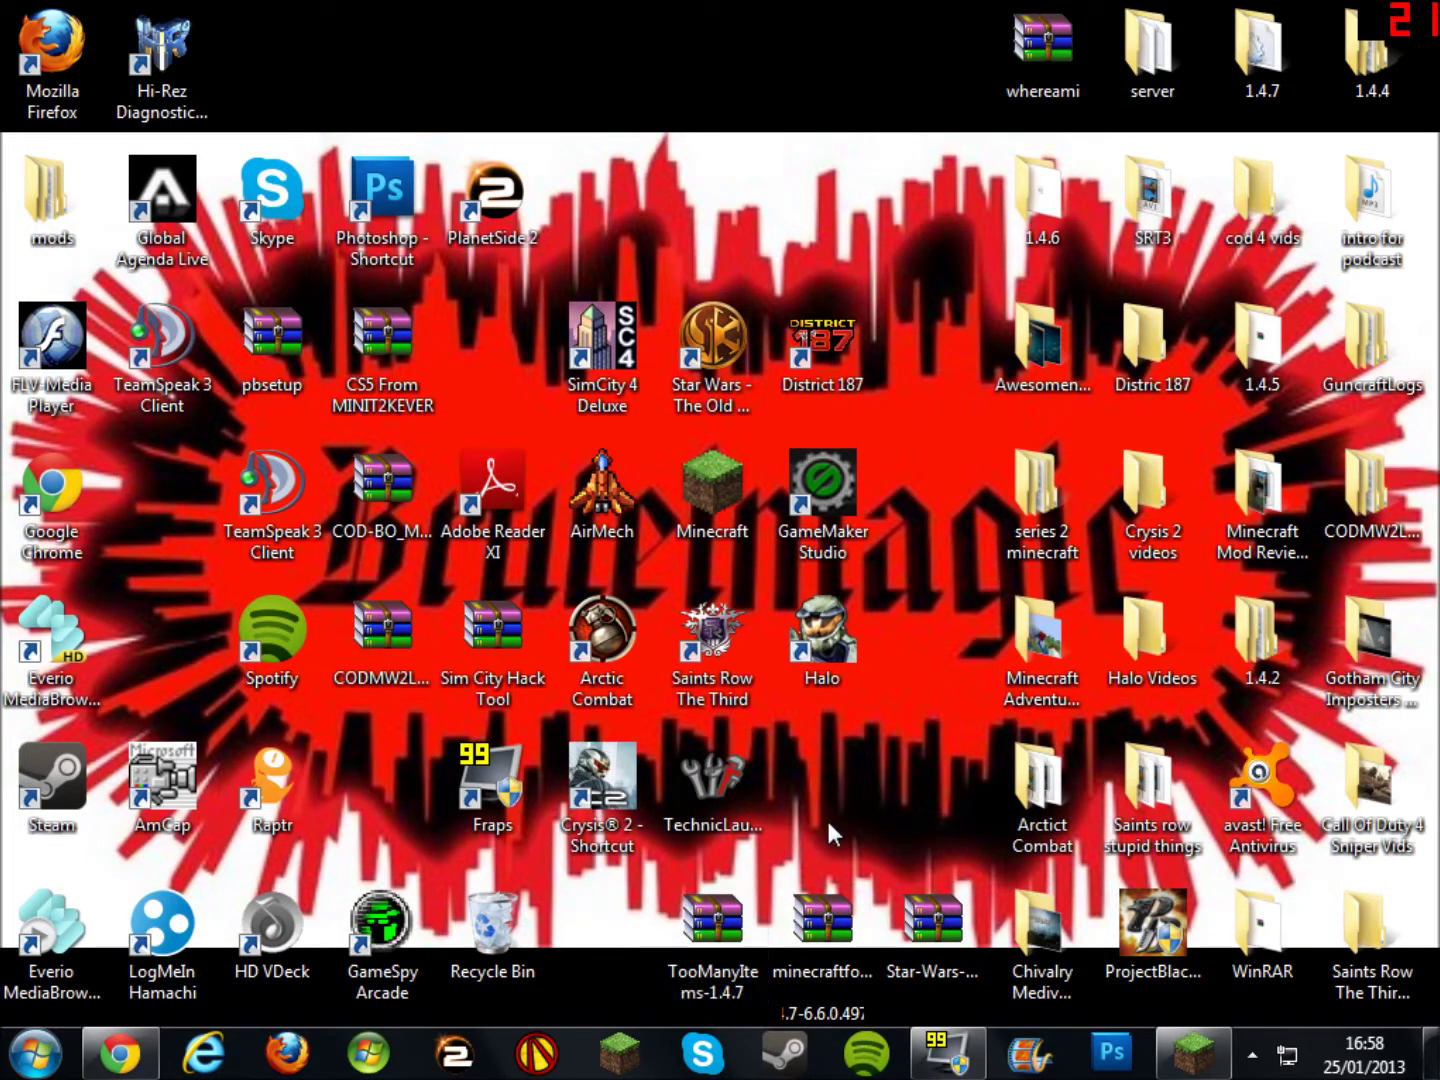
pyautogui.click(932, 925)
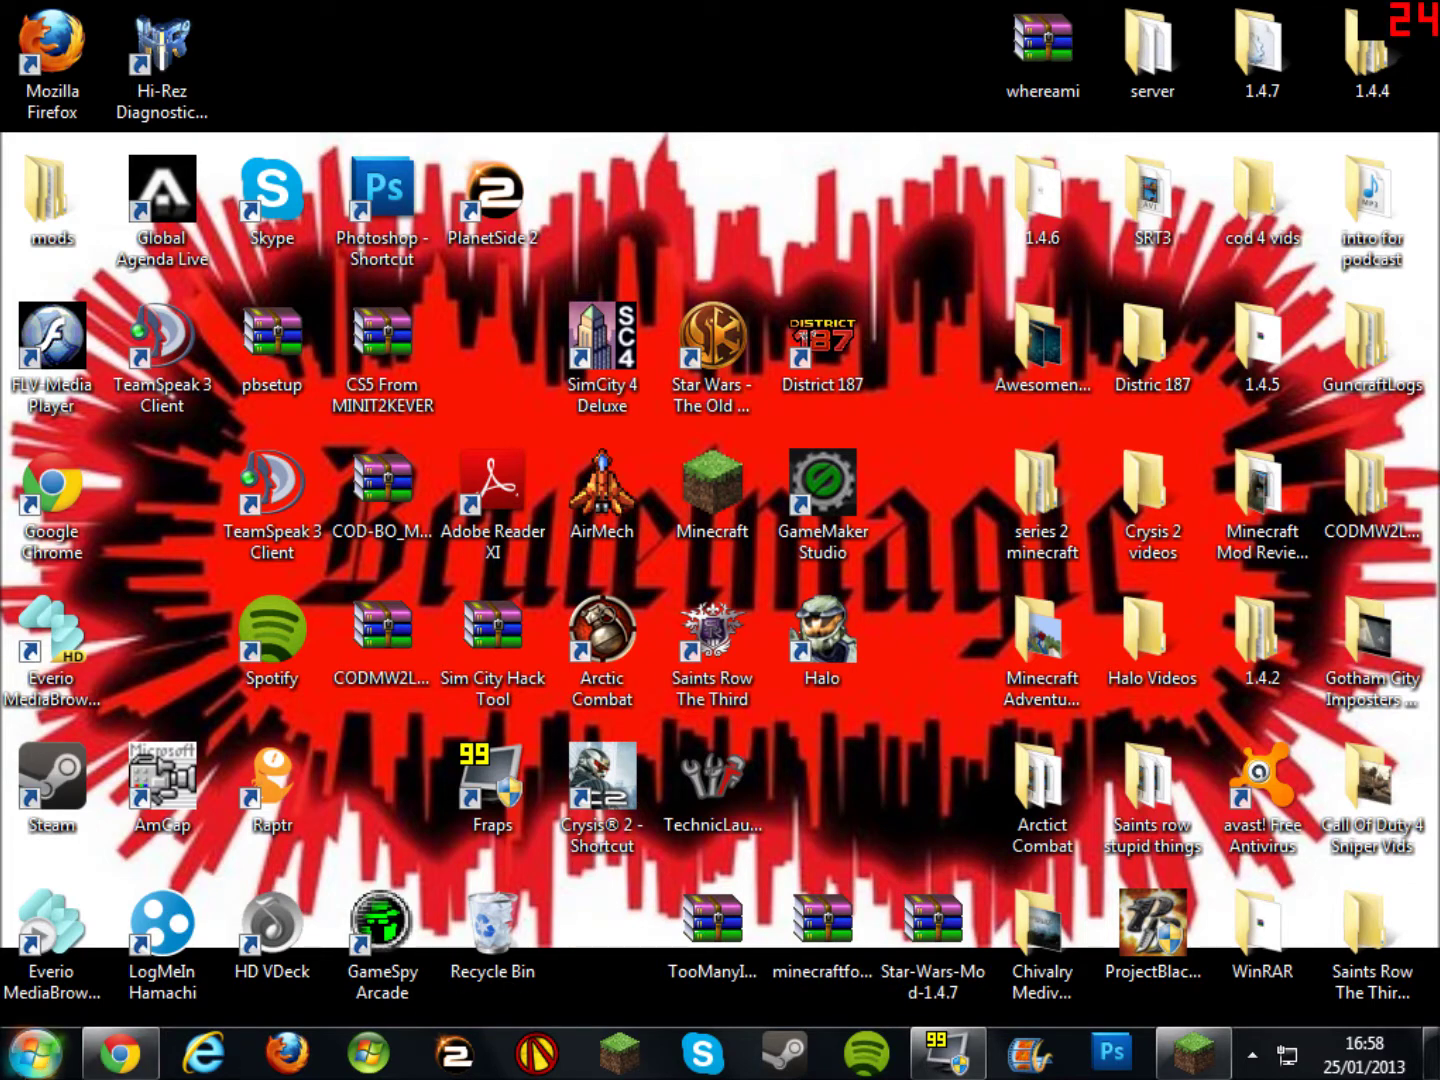
# - Go to the %appdata% folder, open the bin folder inside .minecraft, and select the minecraft jar file
pyautogui.click(35, 1052)
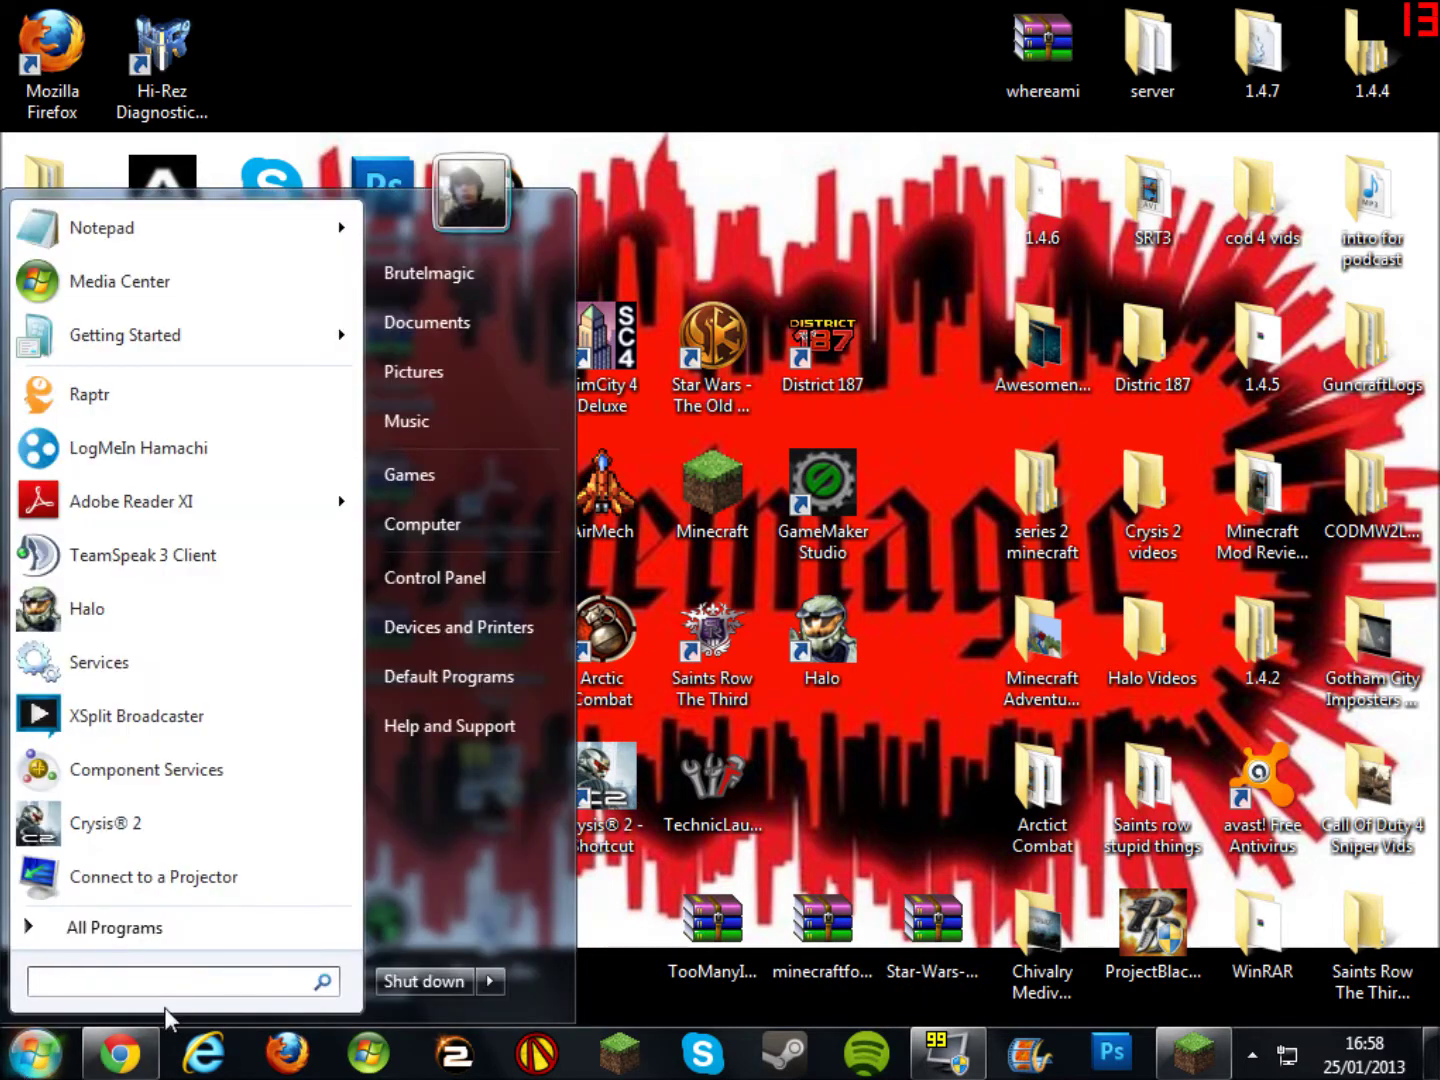
pyautogui.write('%appdata%')
pyautogui.press('Return')
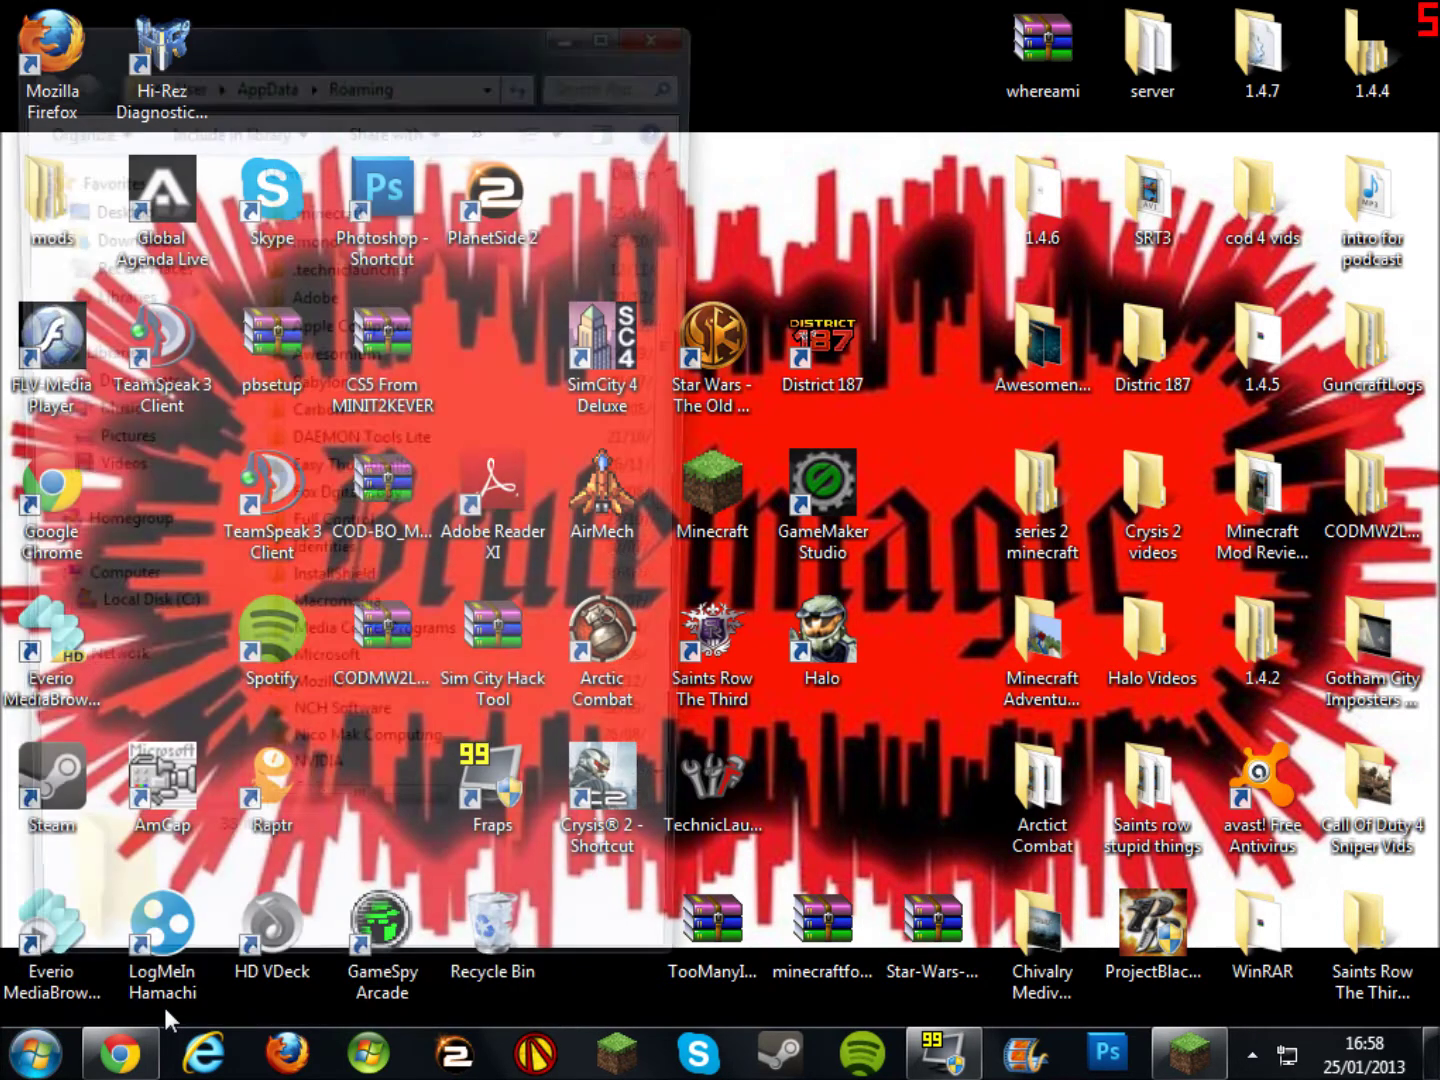
pyautogui.doubleClick(371, 211)
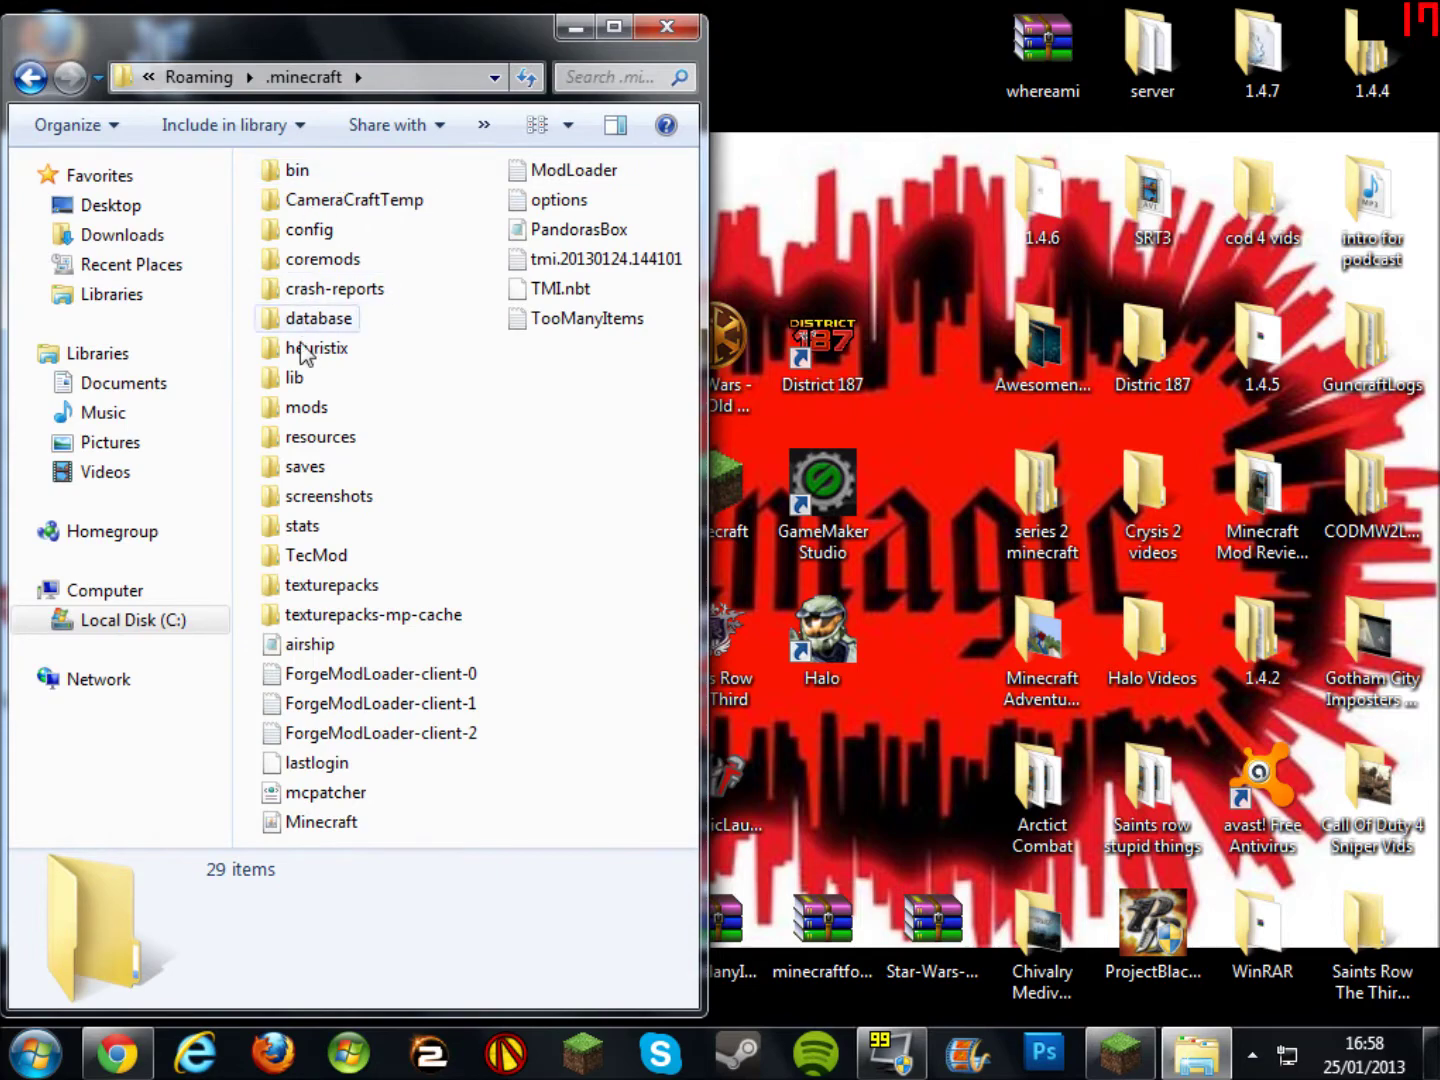
pyautogui.doubleClick(297, 170)
pyautogui.click(324, 625)
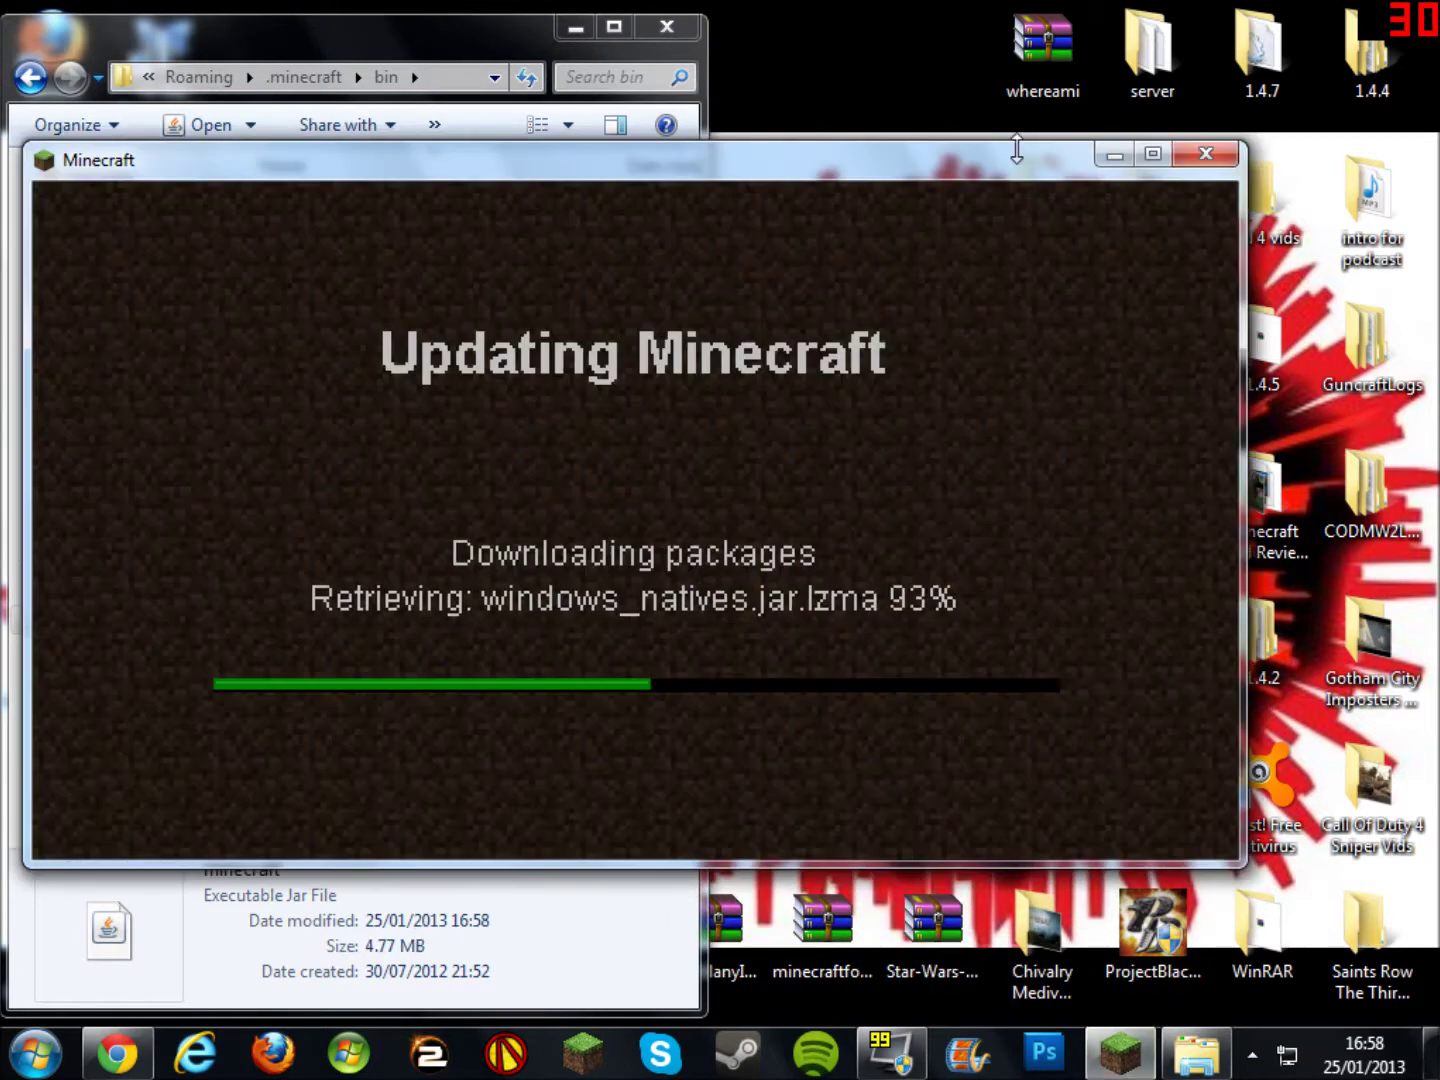
# - Close the updated Minecraft game and open minecraft.jar with WinRAR, dismissing the licence reminder and moving the archive window aside
pyautogui.moveTo(1016, 149)
pyautogui.mouseDown()
pyautogui.moveTo(991, 157)
pyautogui.moveTo(1026, 139)
pyautogui.mouseUp()
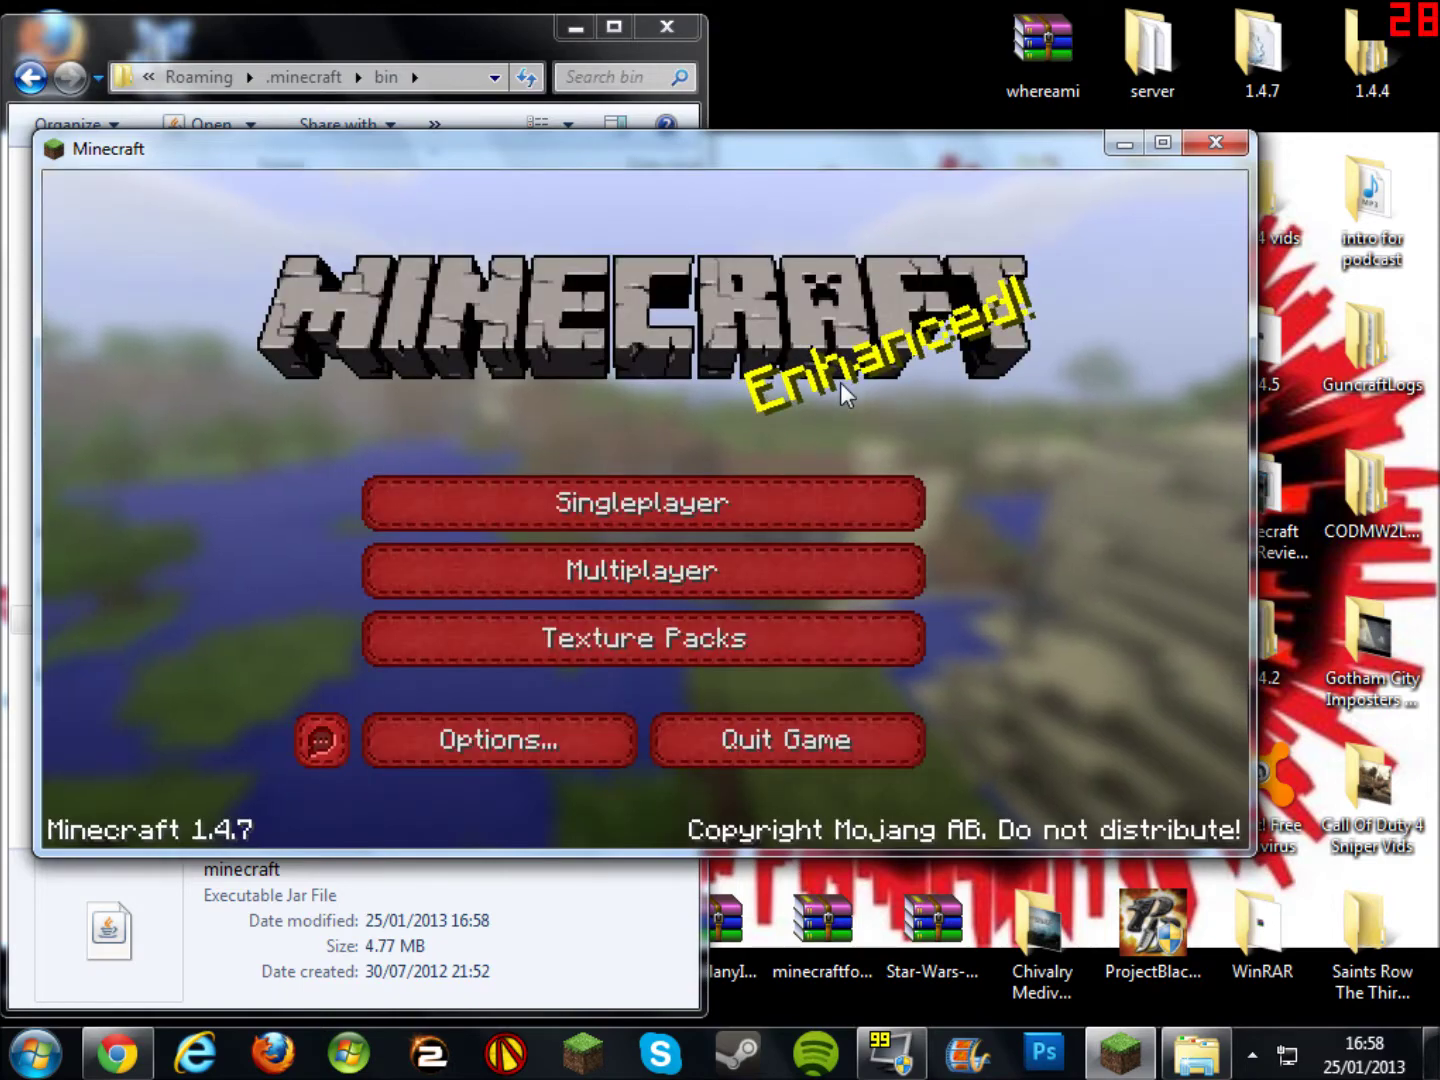
pyautogui.click(1215, 142)
pyautogui.rightClick(352, 630)
pyautogui.moveTo(492, 188)
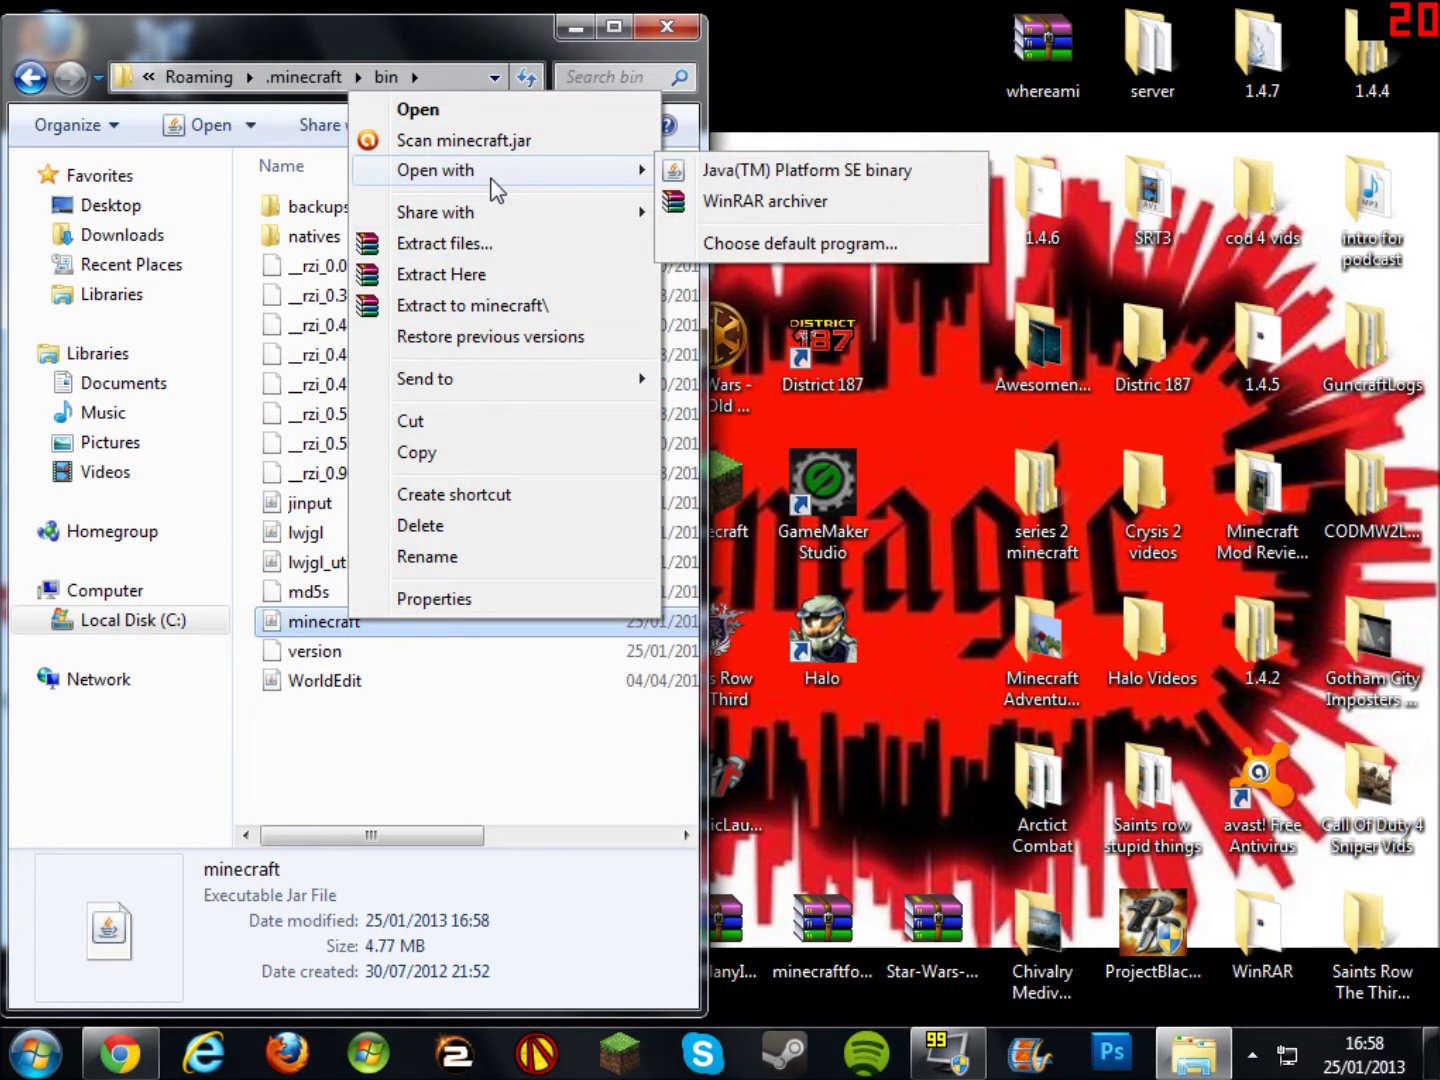
pyautogui.click(782, 203)
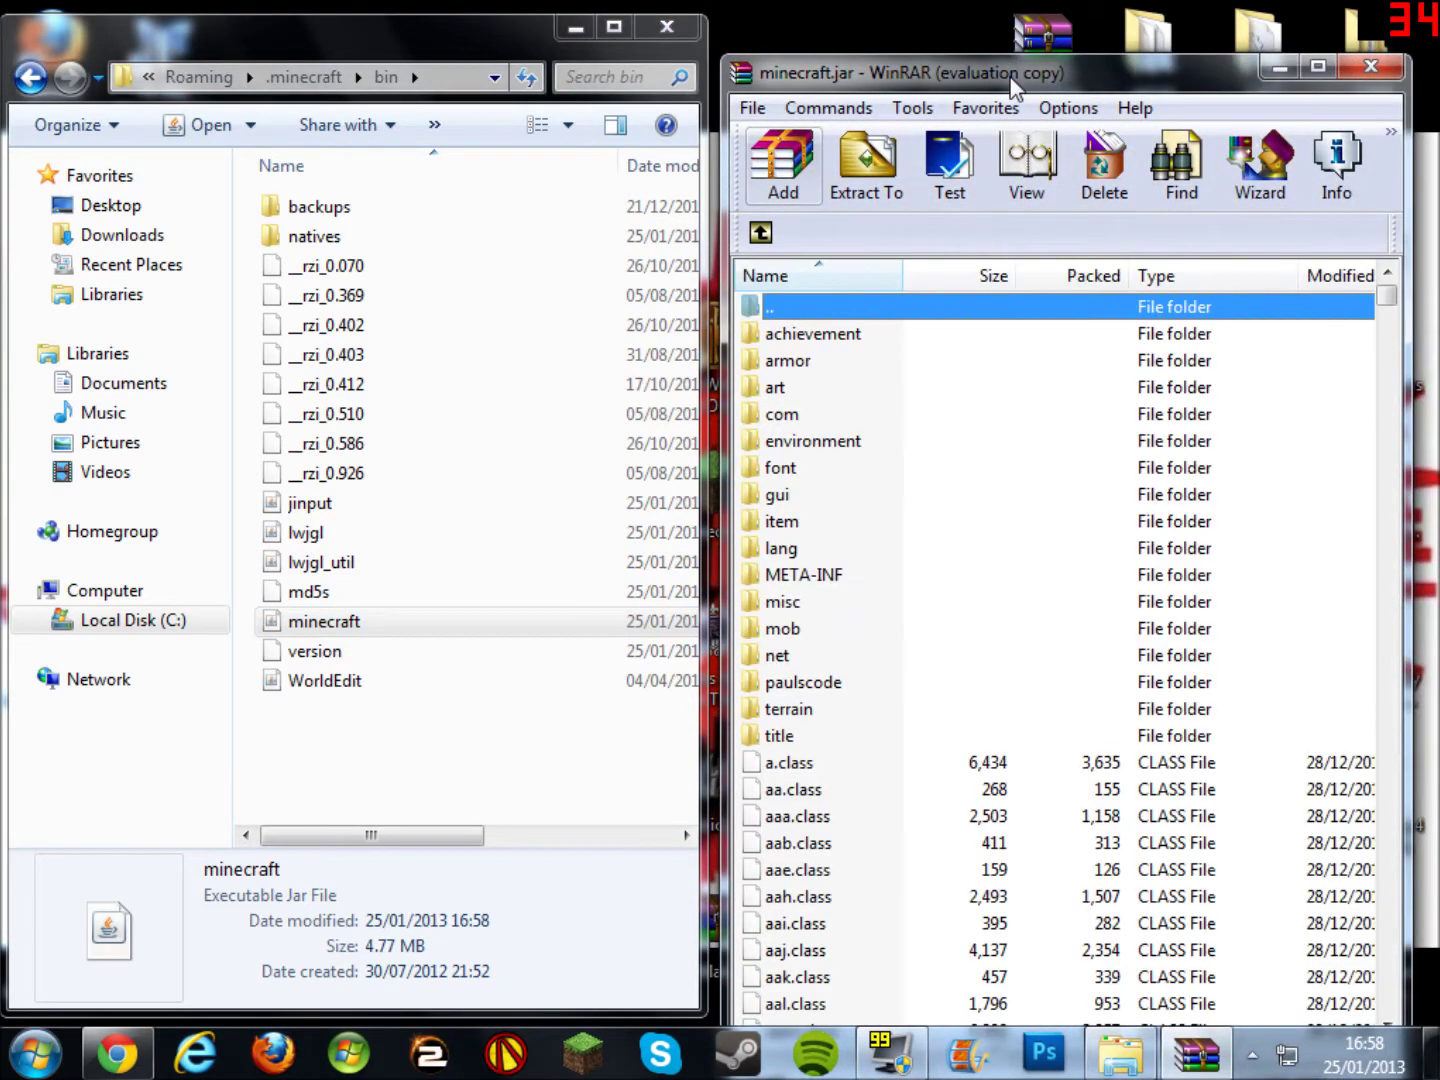
pyautogui.moveTo(1012, 86); pyautogui.dragTo(20, 160)
pyautogui.click(474, 554)
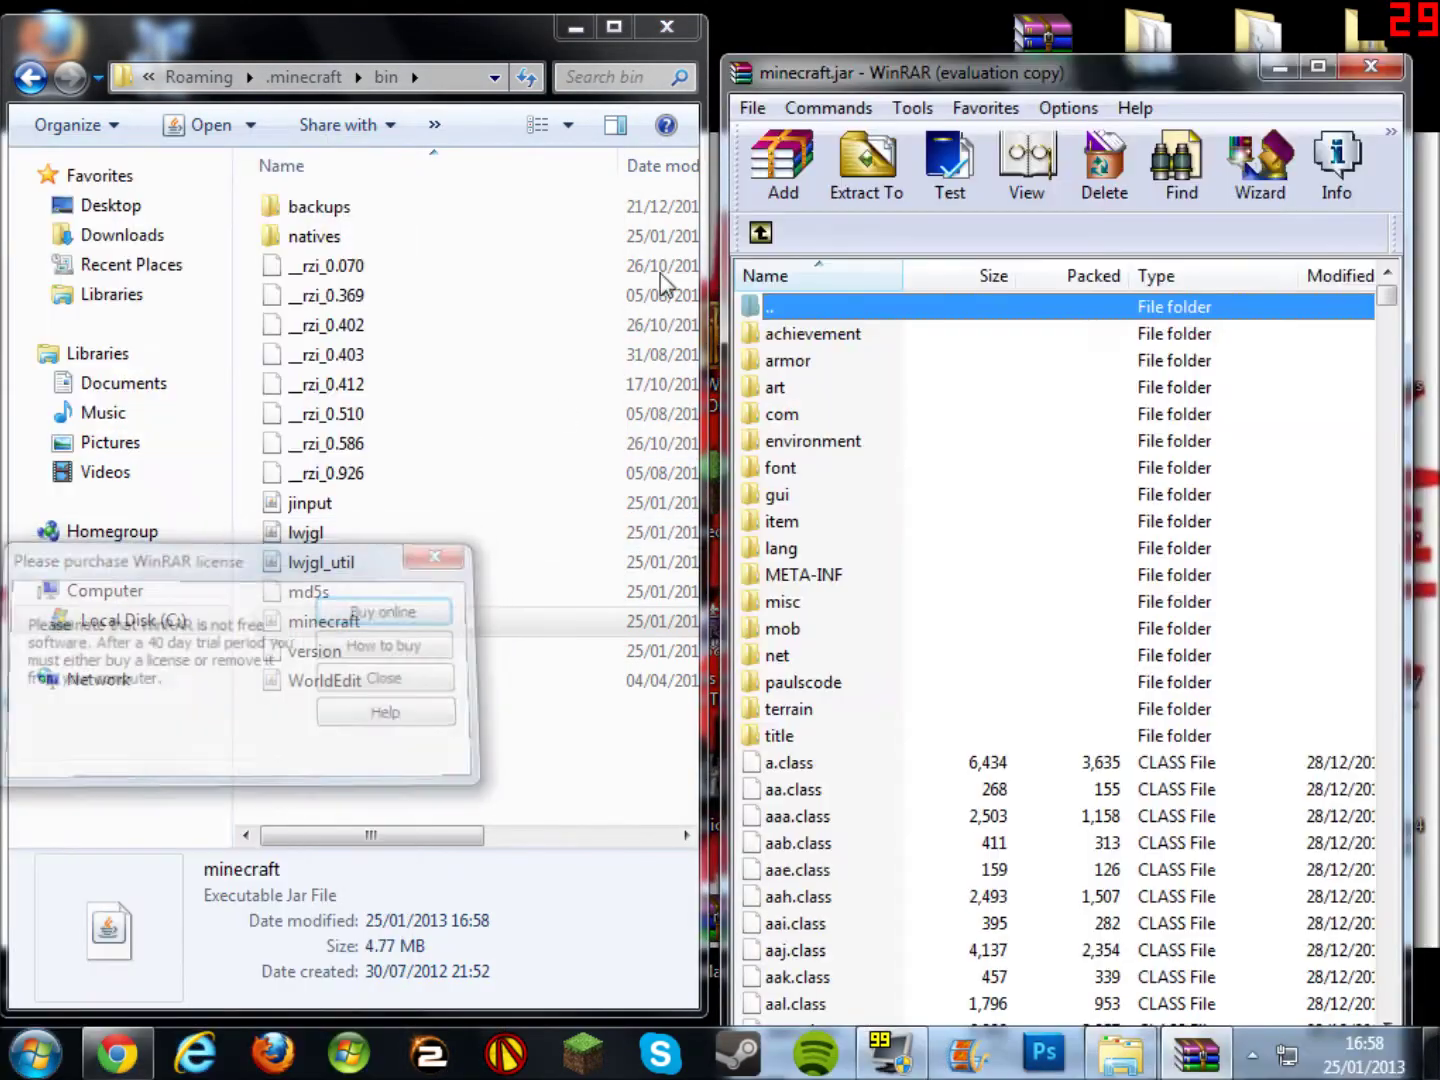
pyautogui.moveTo(932, 90); pyautogui.dragTo(211, 36)
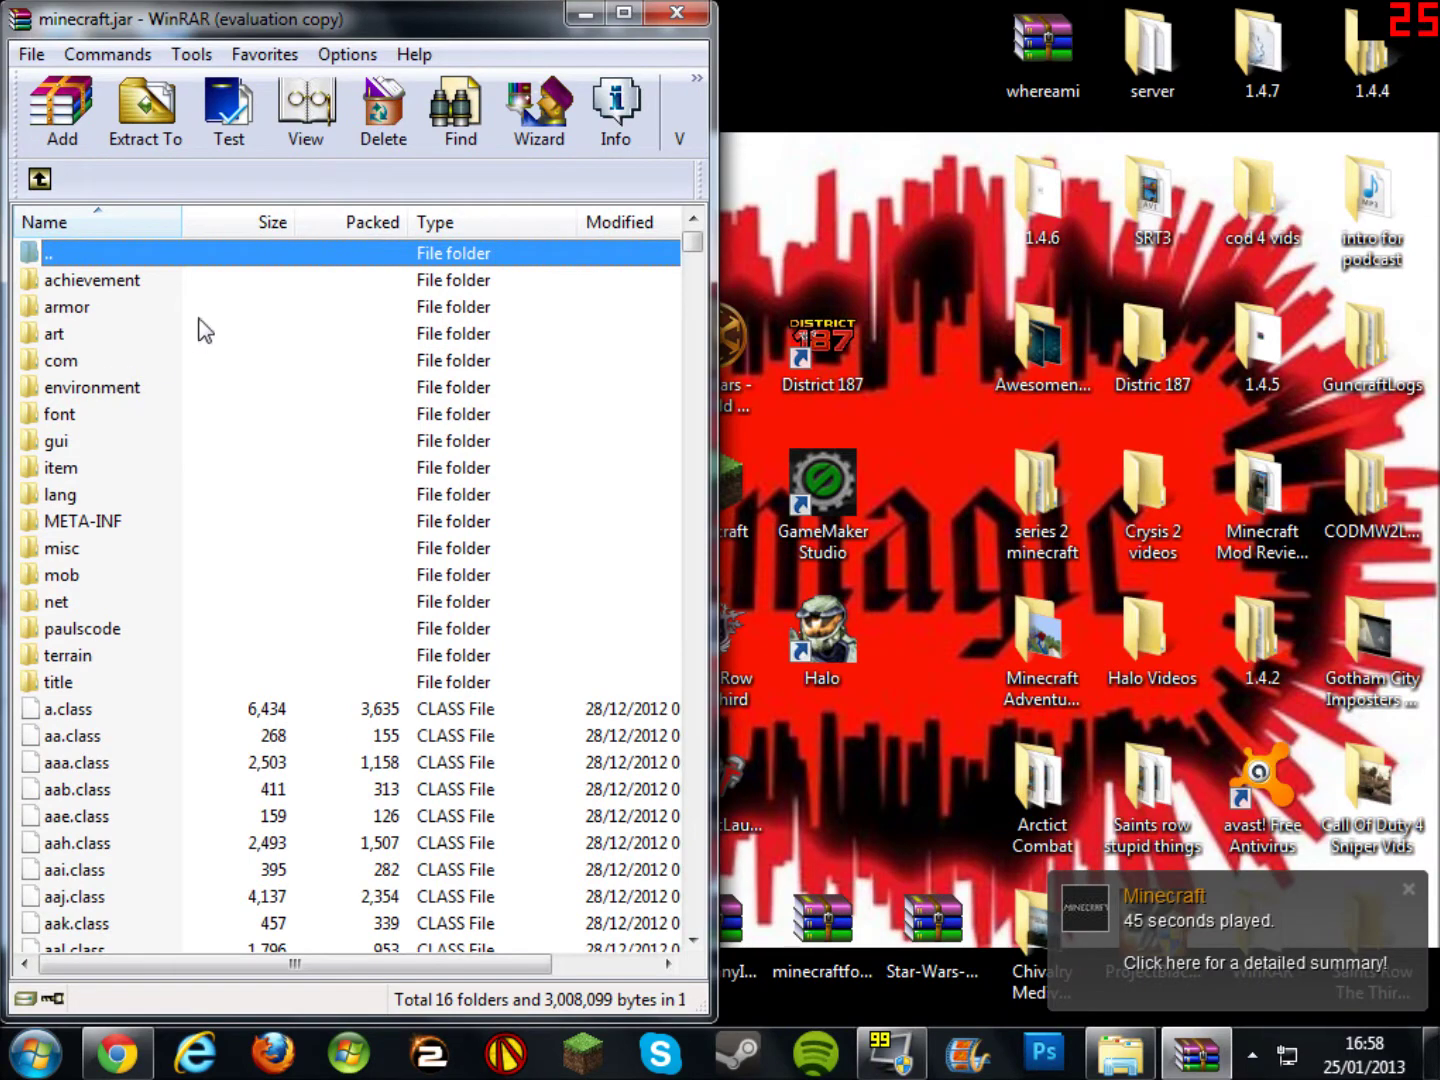
# - Delete the META-INF folder from minecraft.jar
pyautogui.click(100, 521)
pyautogui.rightClick(119, 521)
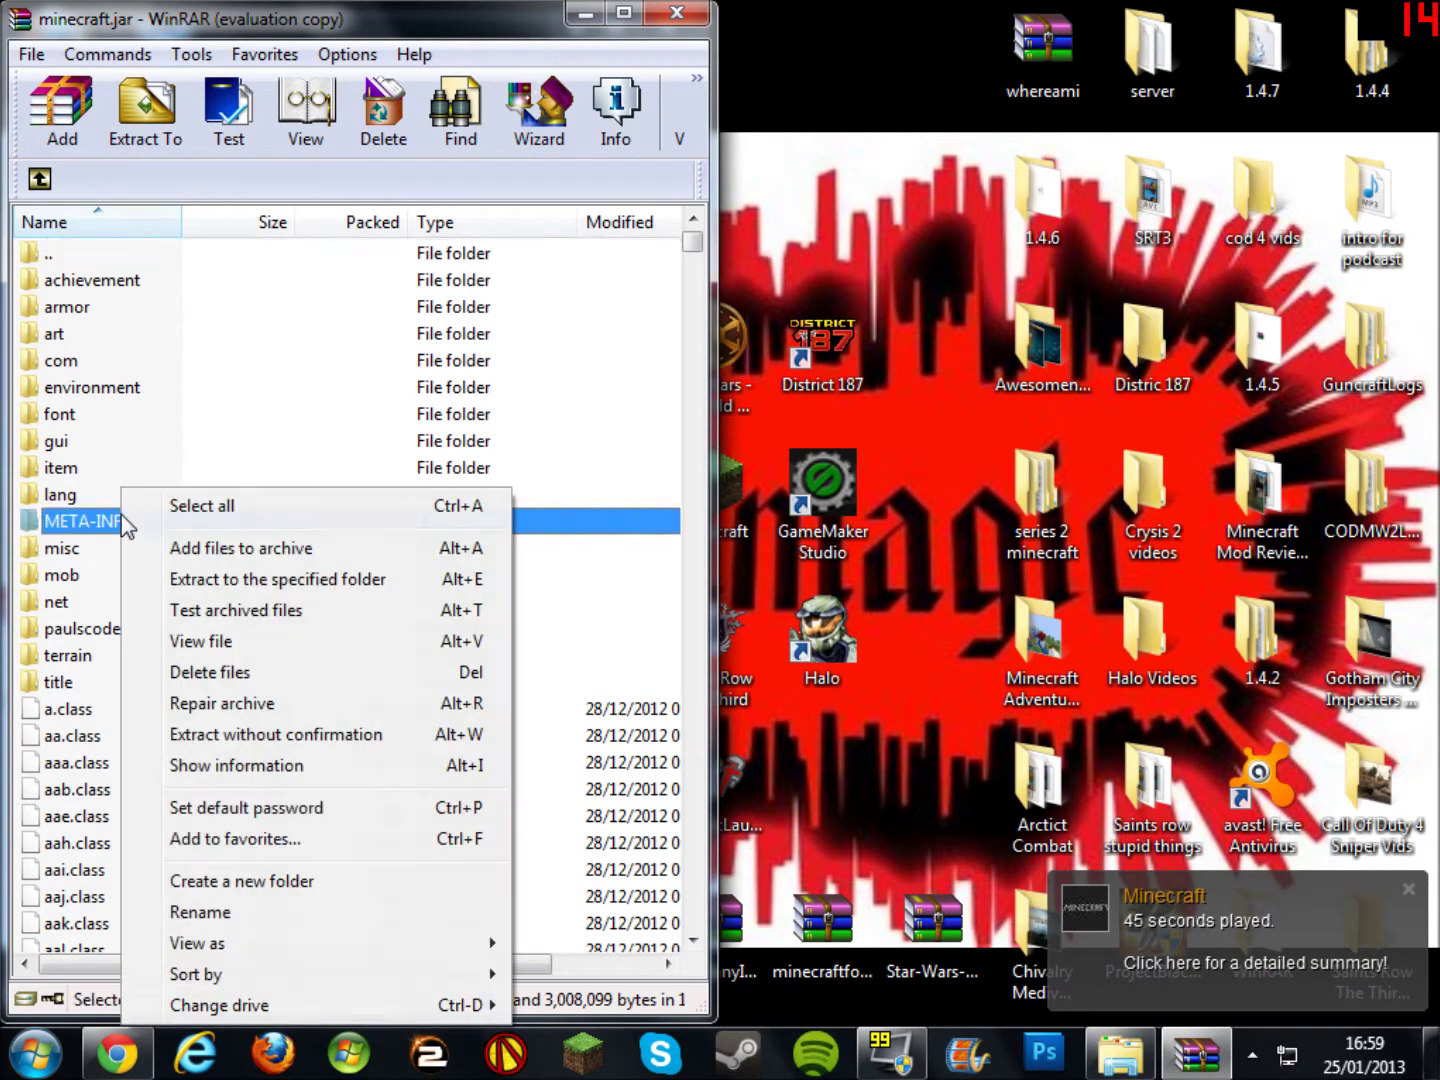
pyautogui.click(229, 671)
pyautogui.click(711, 614)
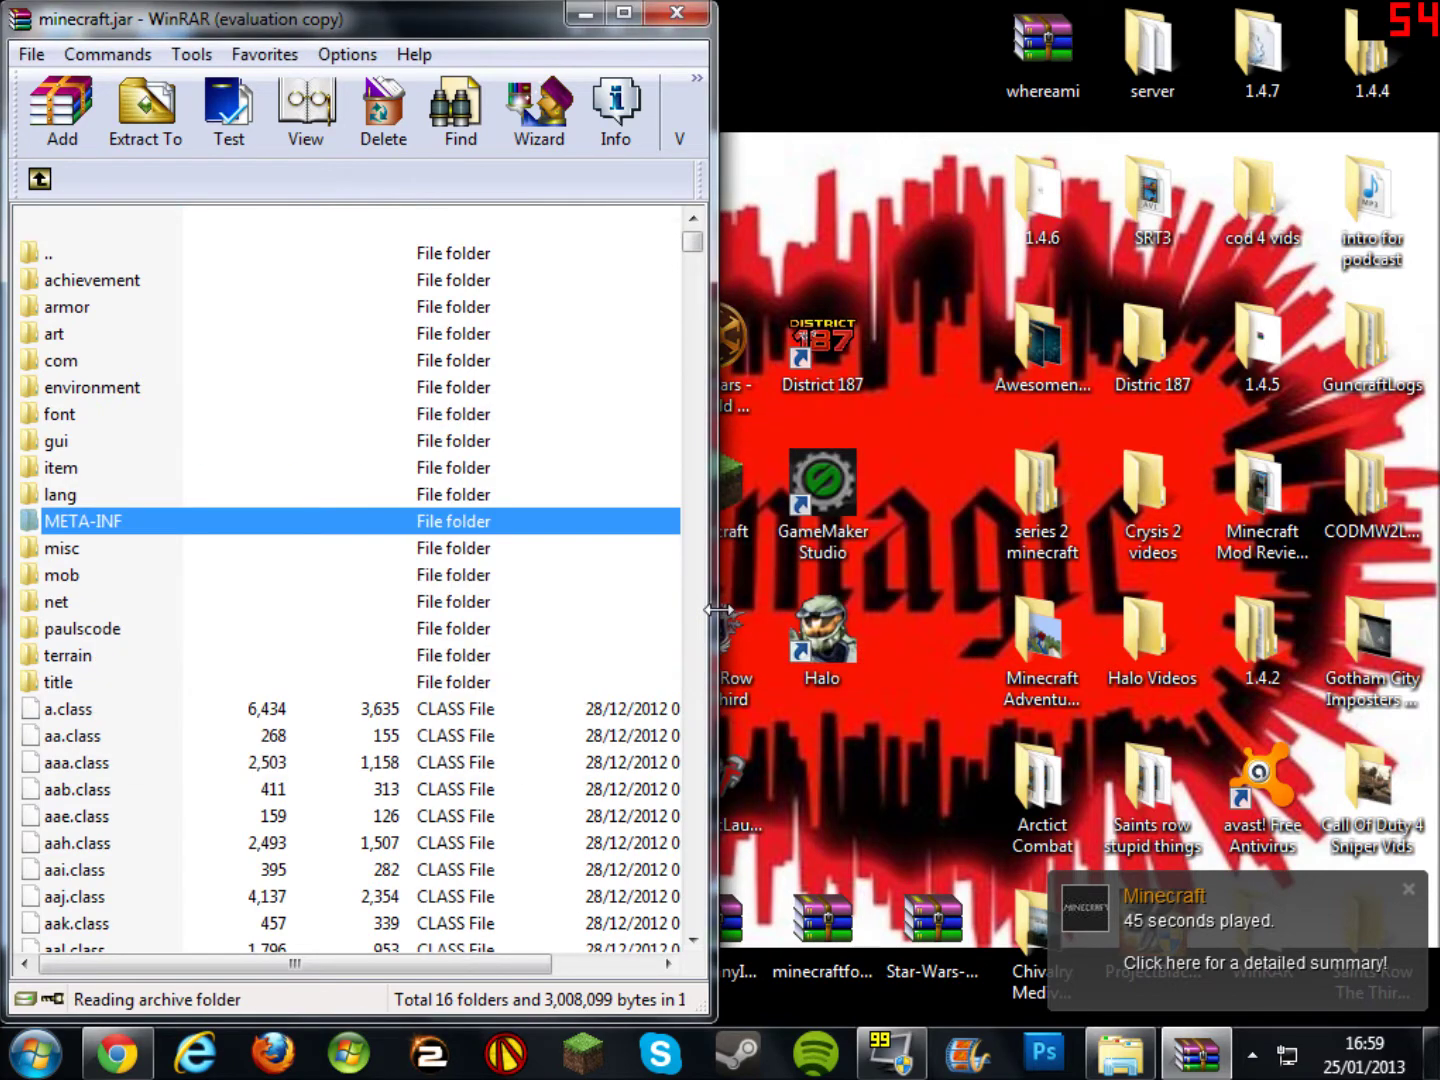
# - Open the minecraftforge-universal-1.4.7-6.6.0.497 archive from the desktop, dismiss the licence reminder, and place its window beside minecraft.jar
pyautogui.doubleClick(823, 925)
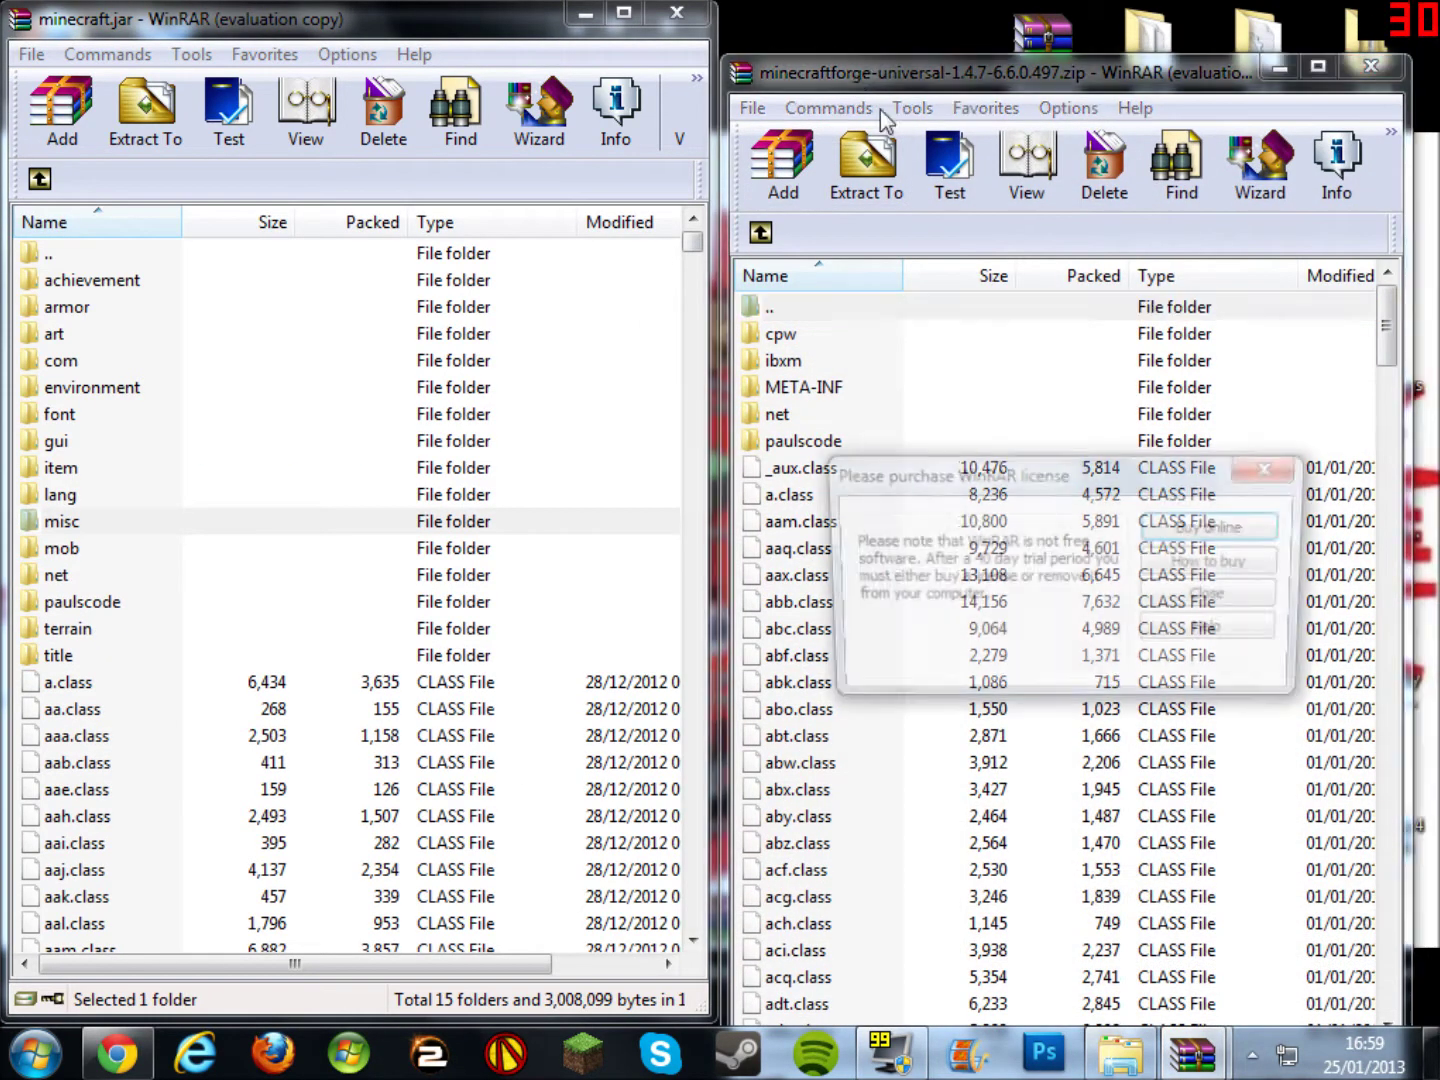
pyautogui.click(1274, 467)
pyautogui.moveTo(990, 73); pyautogui.dragTo(1438, 150)
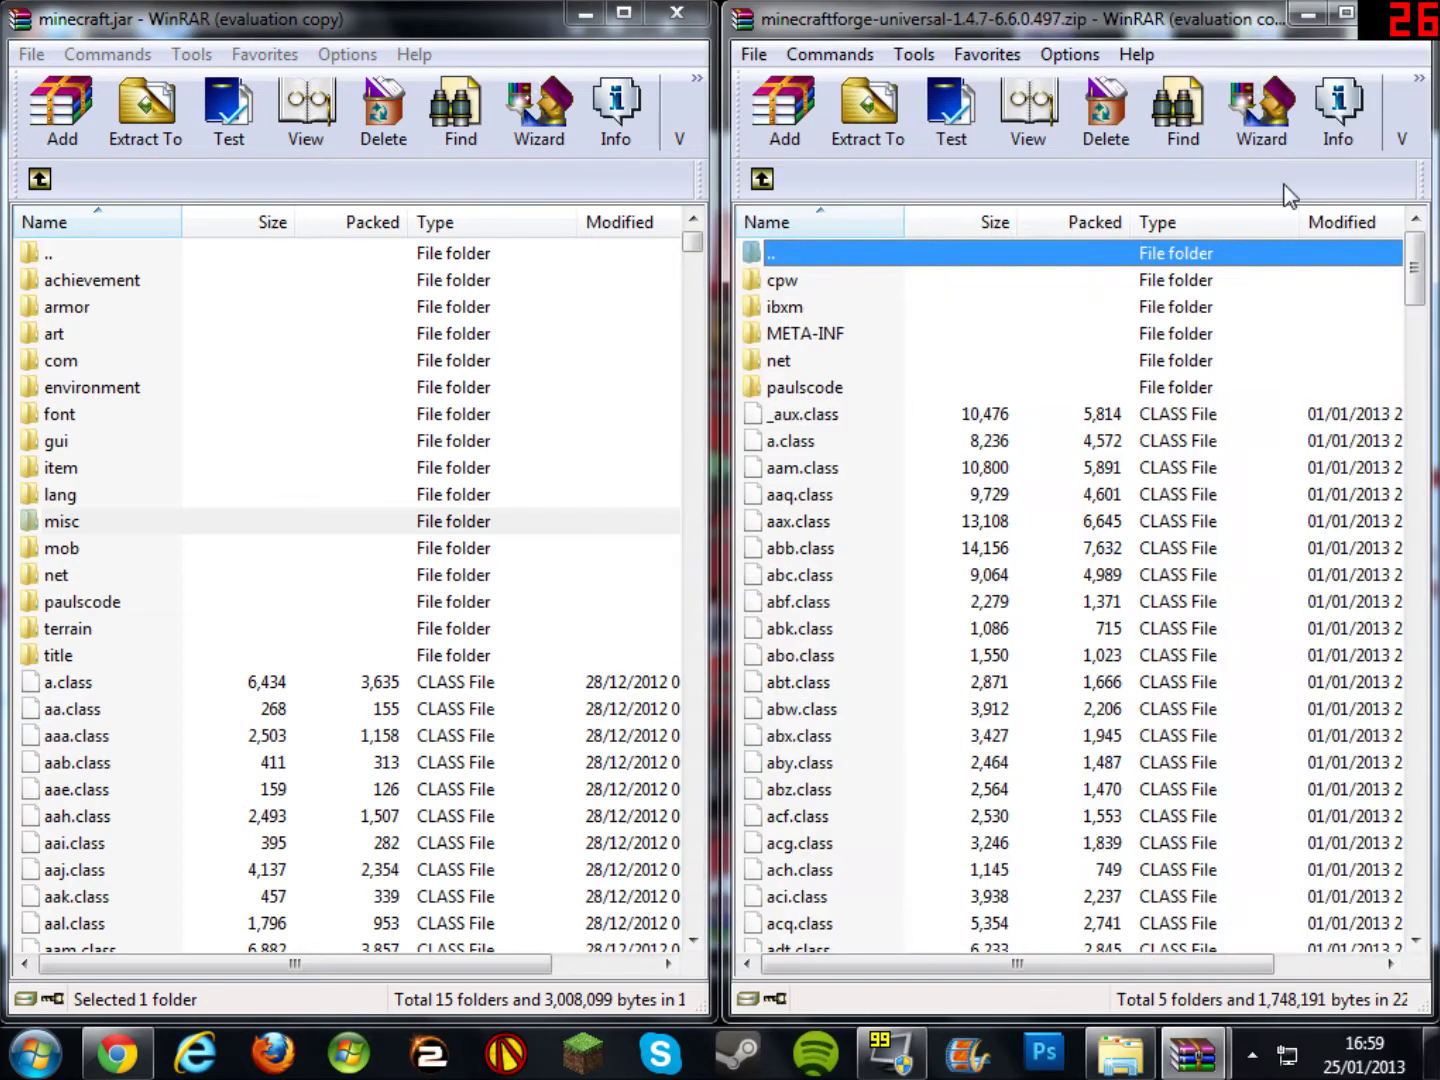
# - Add all files and folders of the Forge archive to minecraft.jar with the default archive settings, and close the Forge archive
pyautogui.click(886, 332)
pyautogui.click(957, 602)
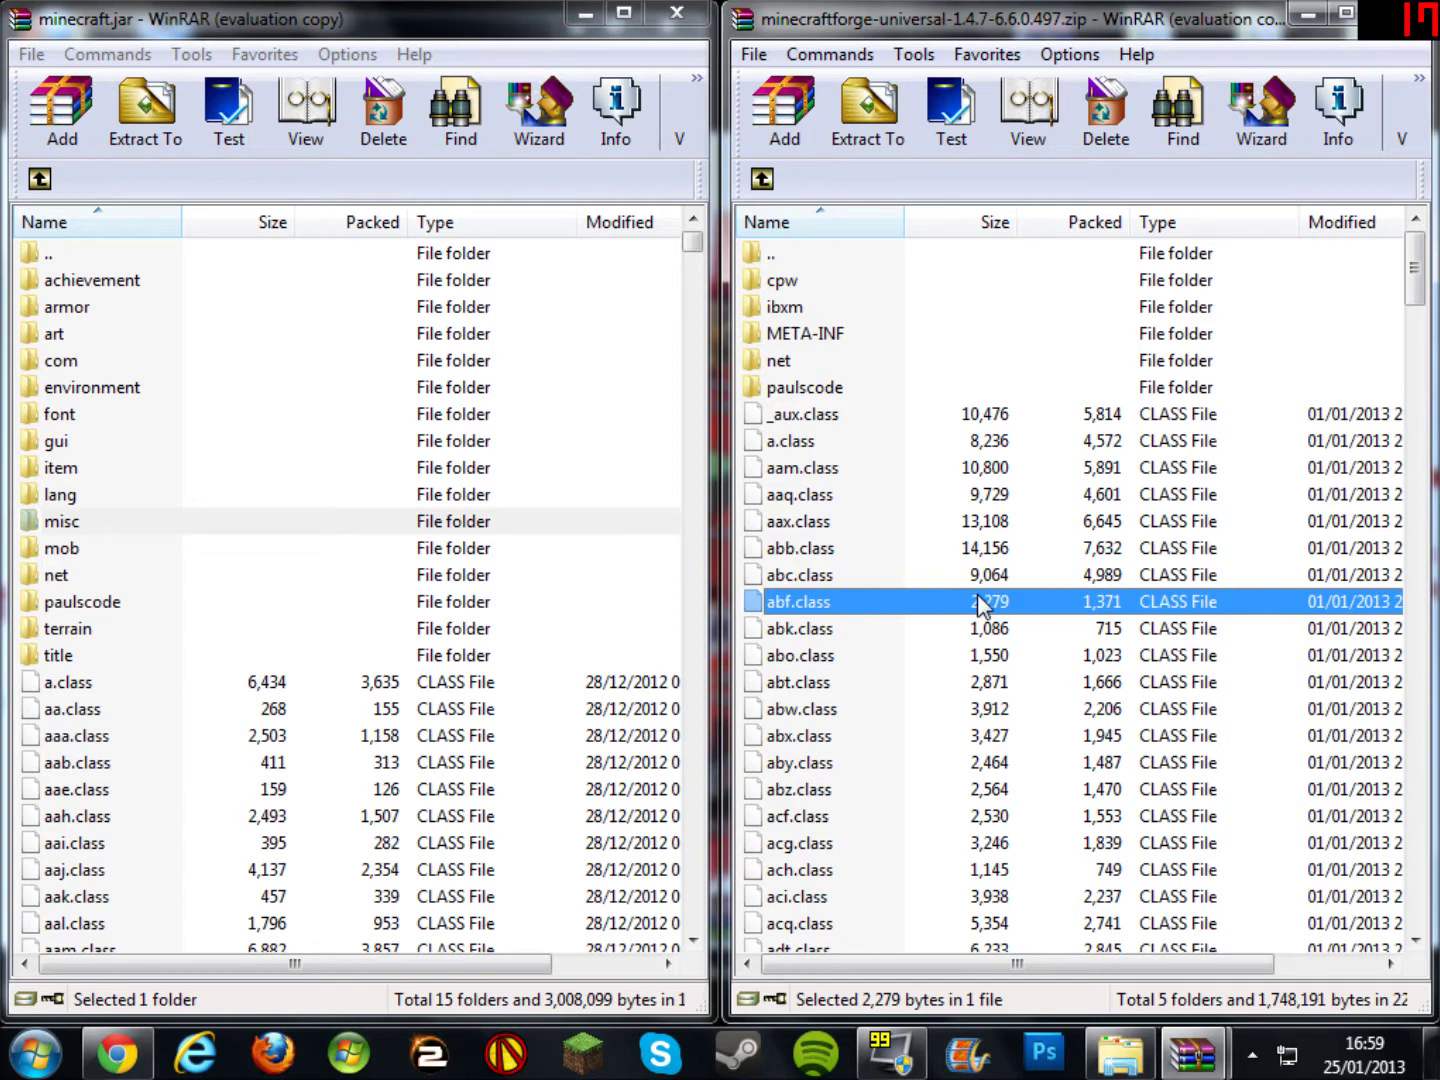
pyautogui.hotkey('ctrl', 'a')
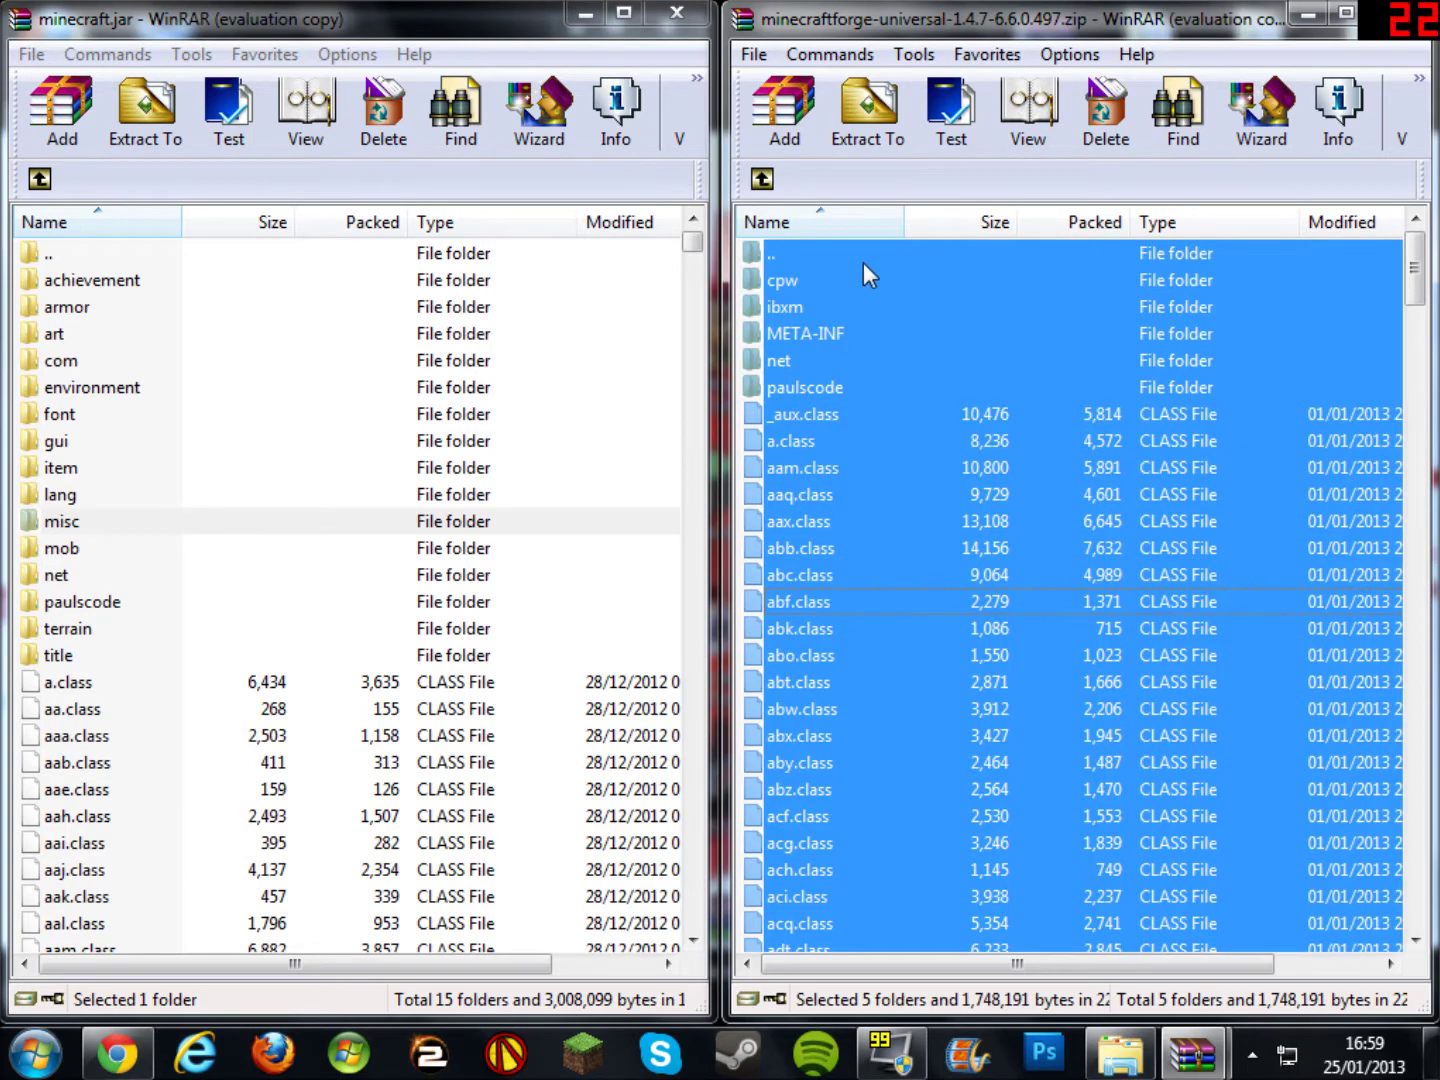
pyautogui.keyDown('ctrl'); pyautogui.click(862, 263); pyautogui.keyUp('ctrl')
pyautogui.moveTo(1237, 454); pyautogui.dragTo(311, 592)
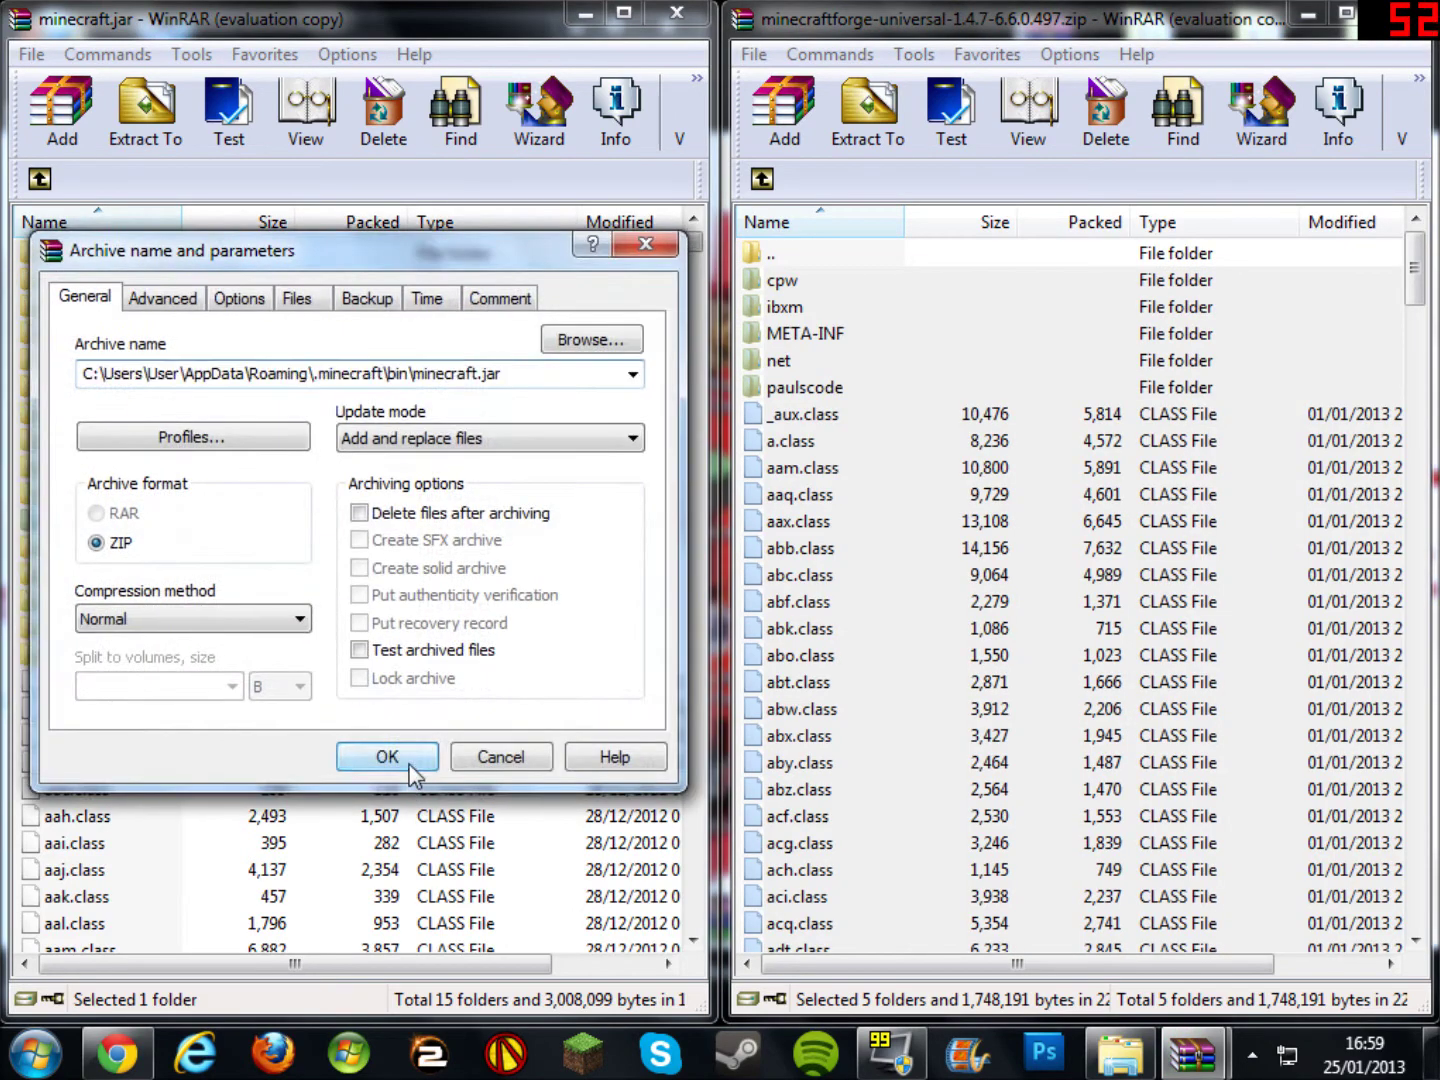
pyautogui.click(409, 766)
pyautogui.moveTo(1189, 19); pyautogui.dragTo(713, 105)
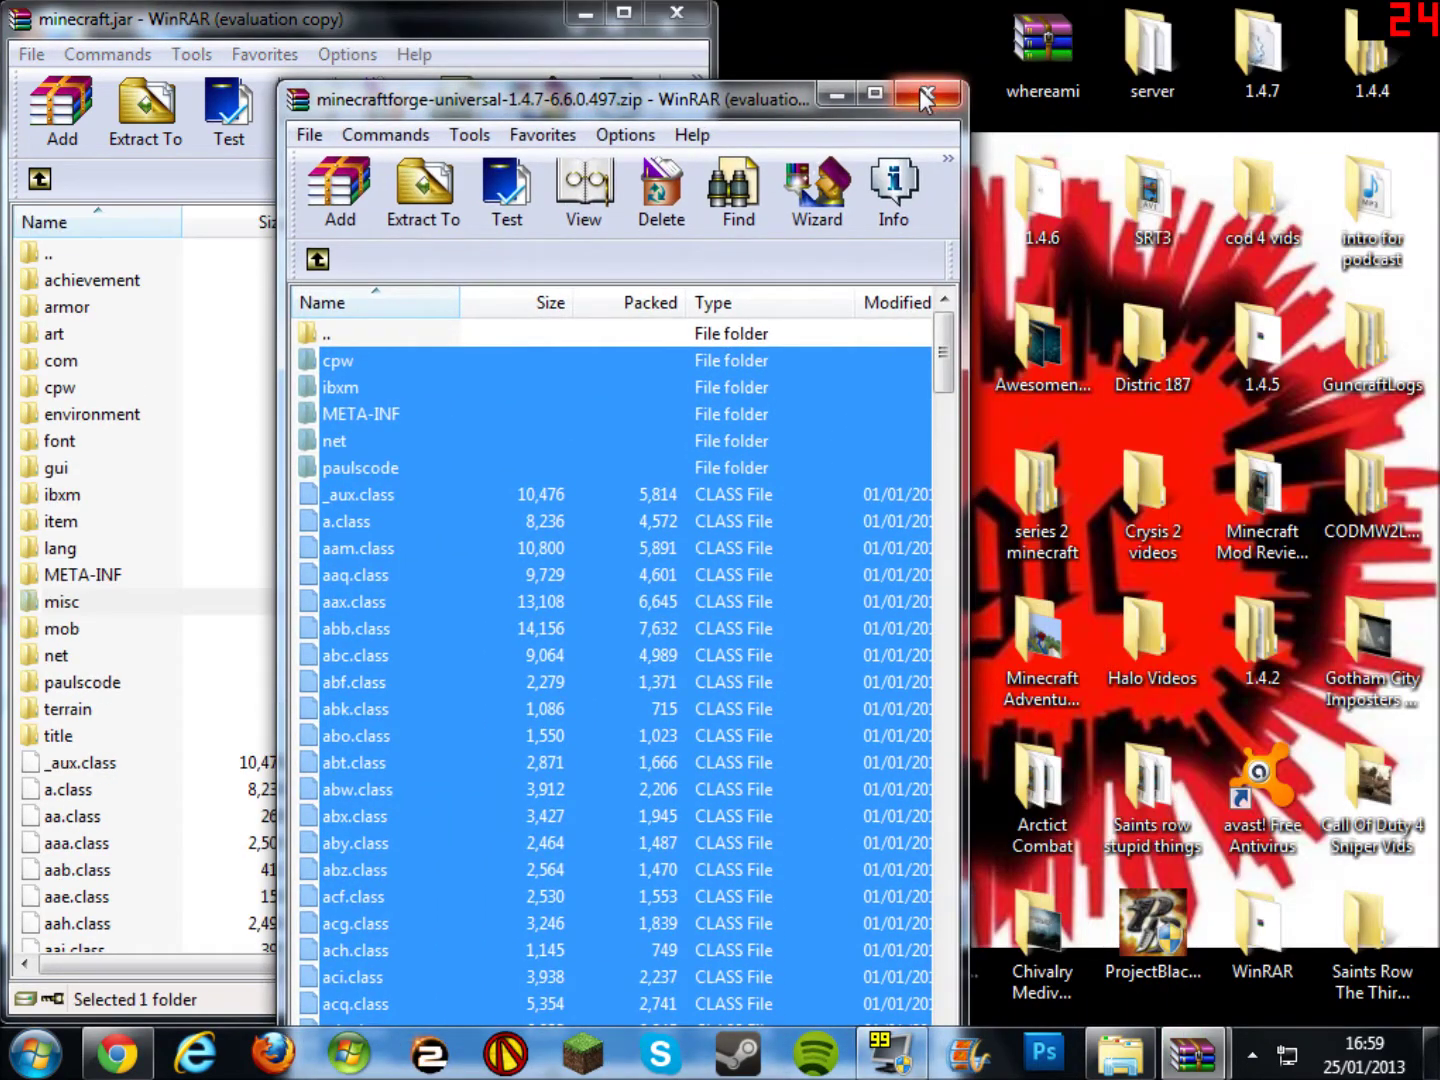
pyautogui.click(921, 92)
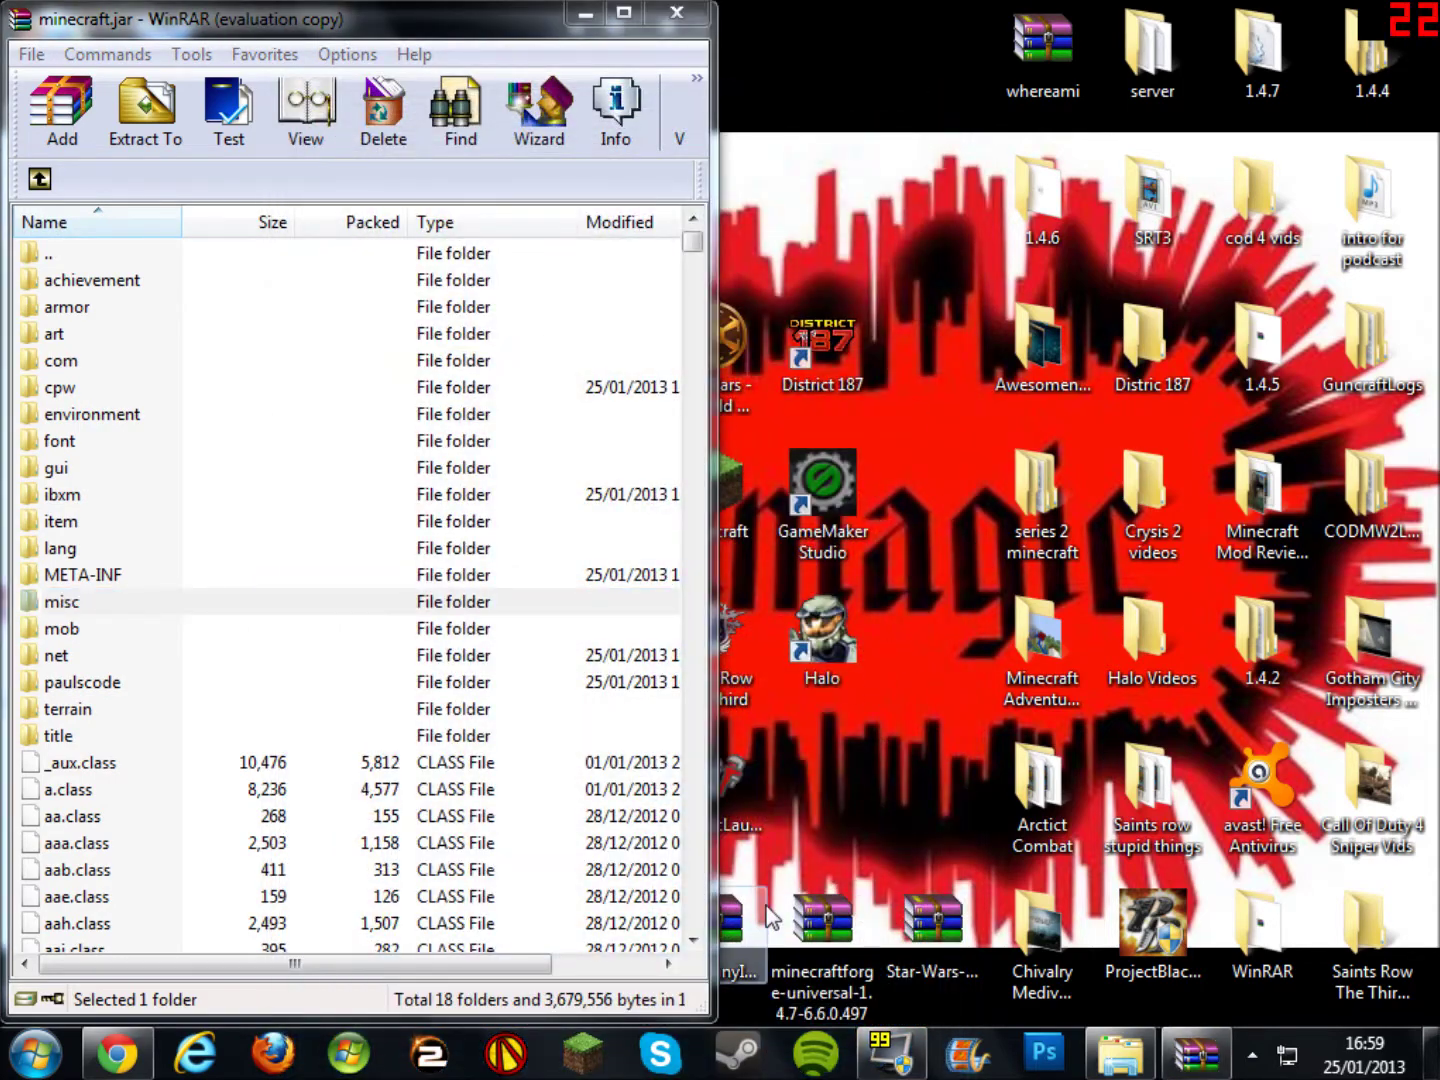
# - Open the TooManyItems-1.4.7 archive from the desktop, place its window beside minecraft.jar, and dismiss the licence reminder
pyautogui.doubleClick(765, 915)
pyautogui.moveTo(545, 120); pyautogui.dragTo(1439, 211)
pyautogui.click(1301, 409)
# - Add all files of the TooManyItems archive to minecraft.jar with the default archive settings, and close both archives
pyautogui.scroll(-3, 1298, 408)
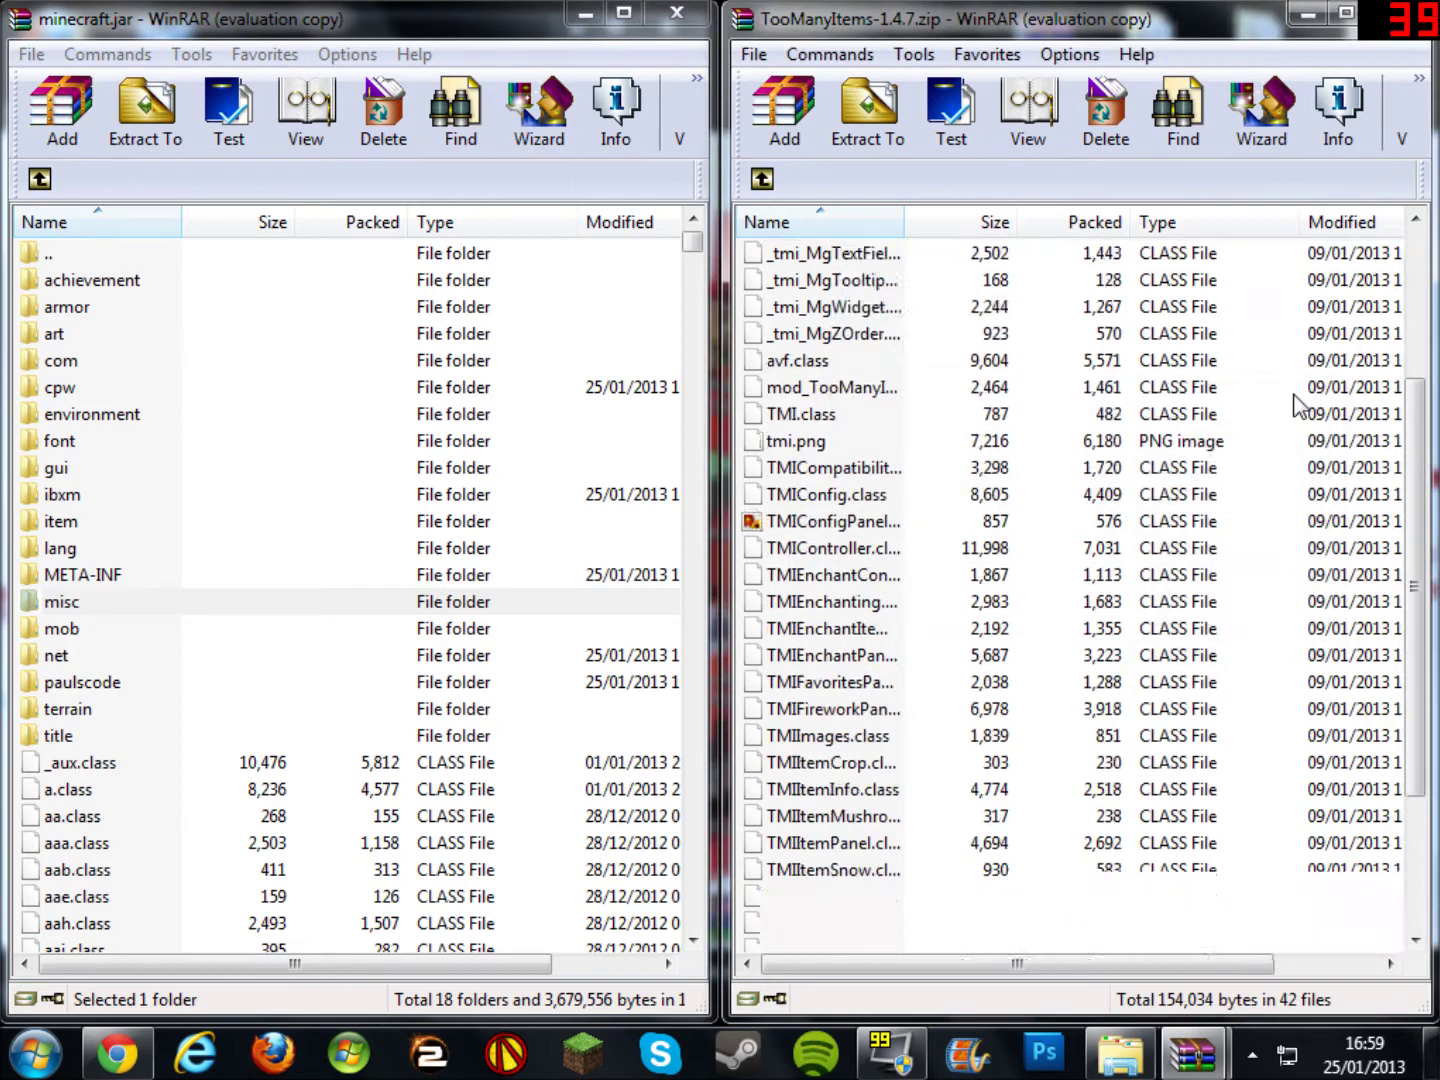
pyautogui.scroll(-3, 1298, 409)
pyautogui.moveTo(811, 950); pyautogui.dragTo(857, 282)
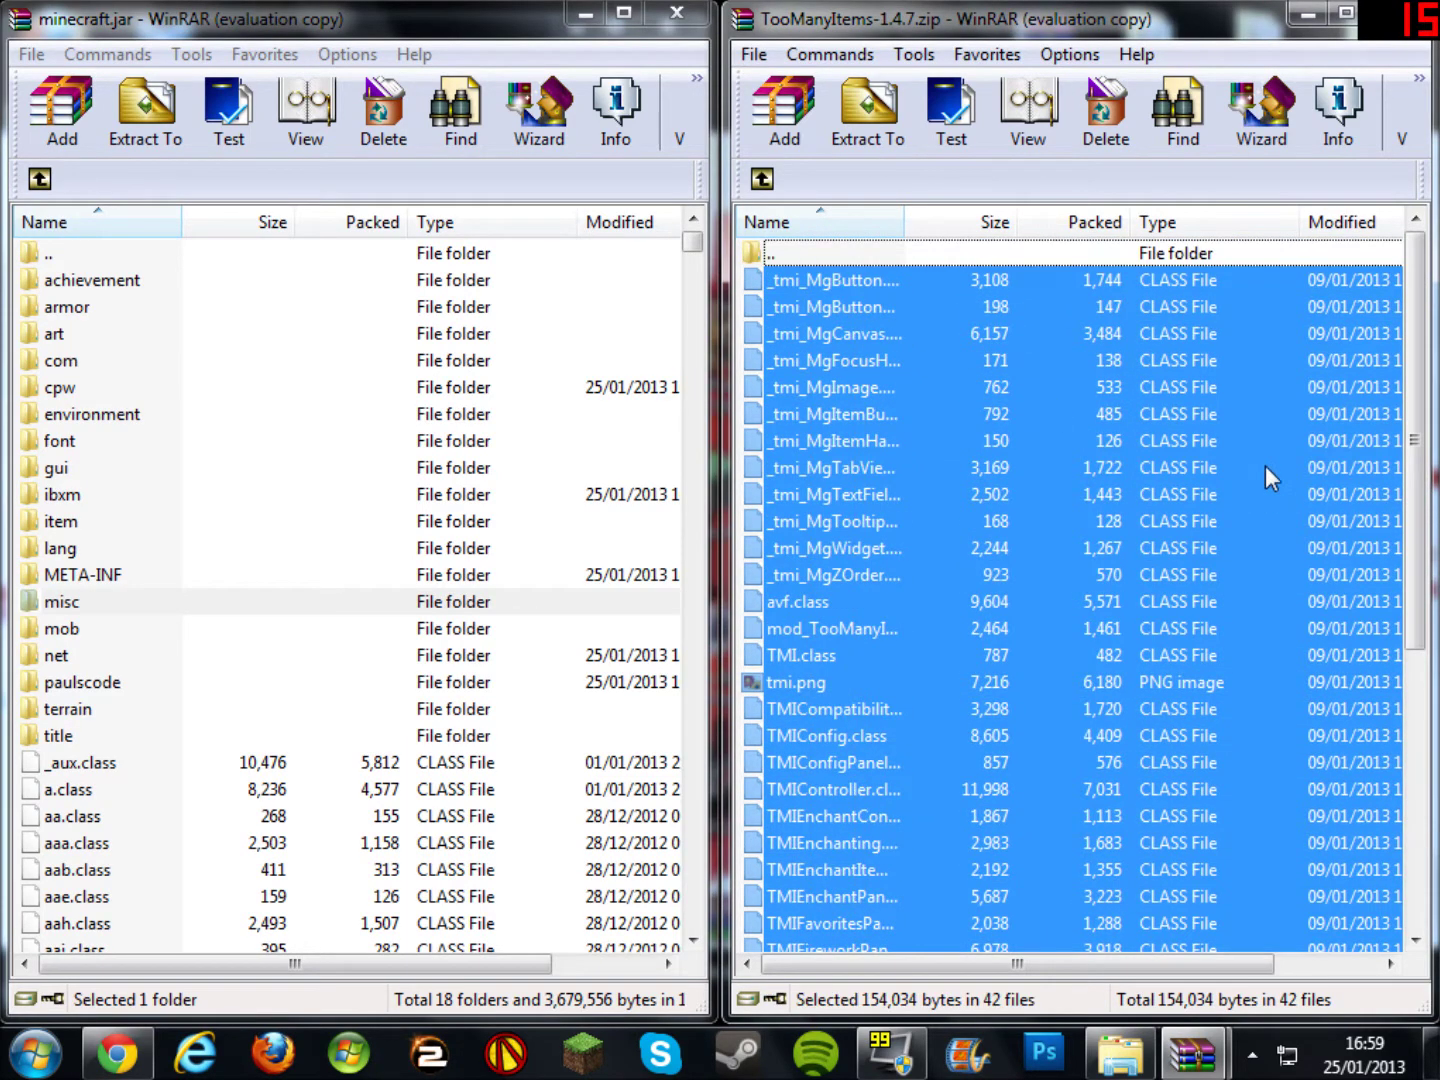
pyautogui.moveTo(1264, 465); pyautogui.dragTo(176, 678)
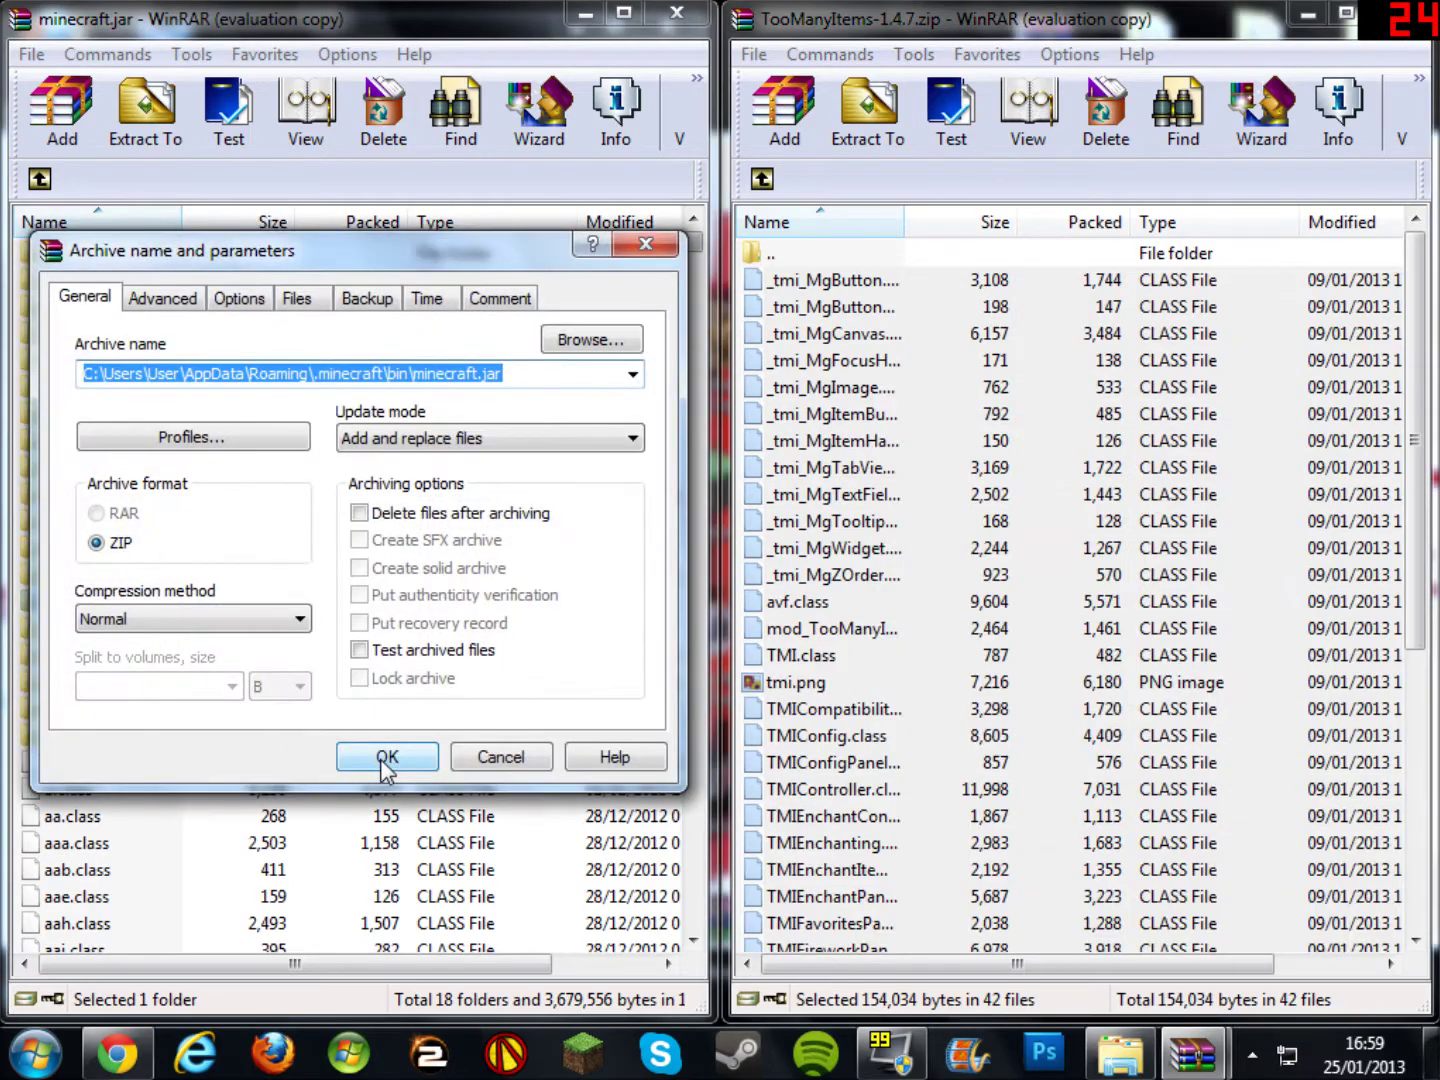
pyautogui.click(385, 765)
pyautogui.click(1056, 41)
pyautogui.moveTo(1055, 40); pyautogui.dragTo(458, 125)
pyautogui.click(762, 106)
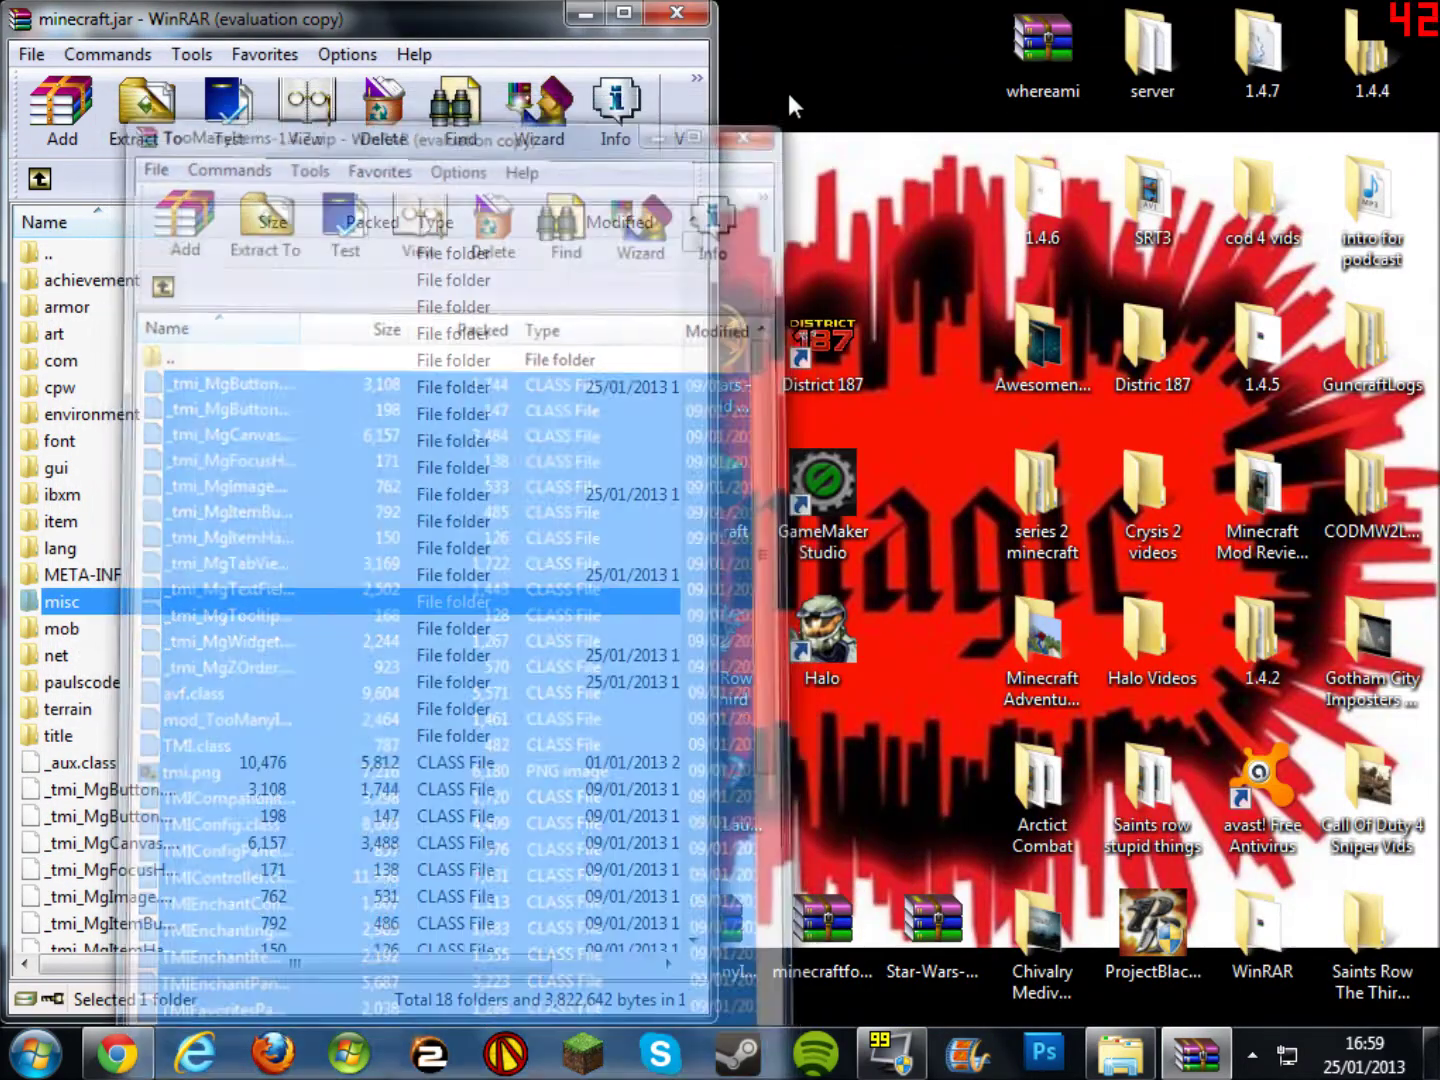
pyautogui.moveTo(393, 20); pyautogui.dragTo(572, 128)
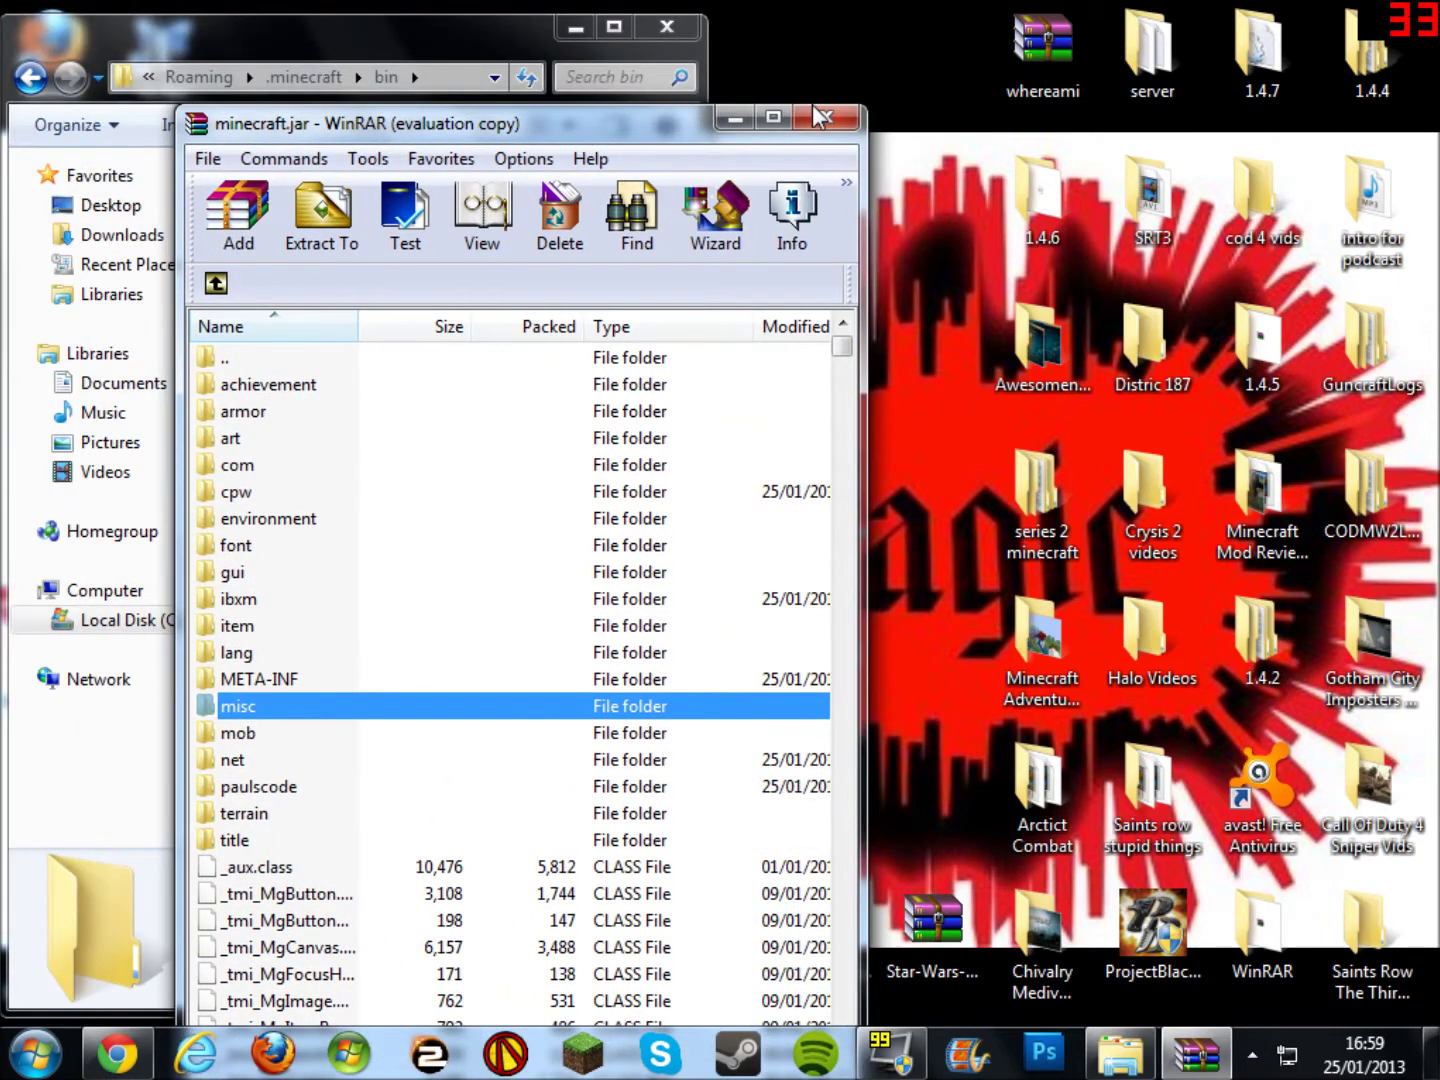
pyautogui.click(820, 117)
# - Shrink the bin folder window back to a floating window over the desktop and go up to the .minecraft folder
pyautogui.doubleClick(356, 45)
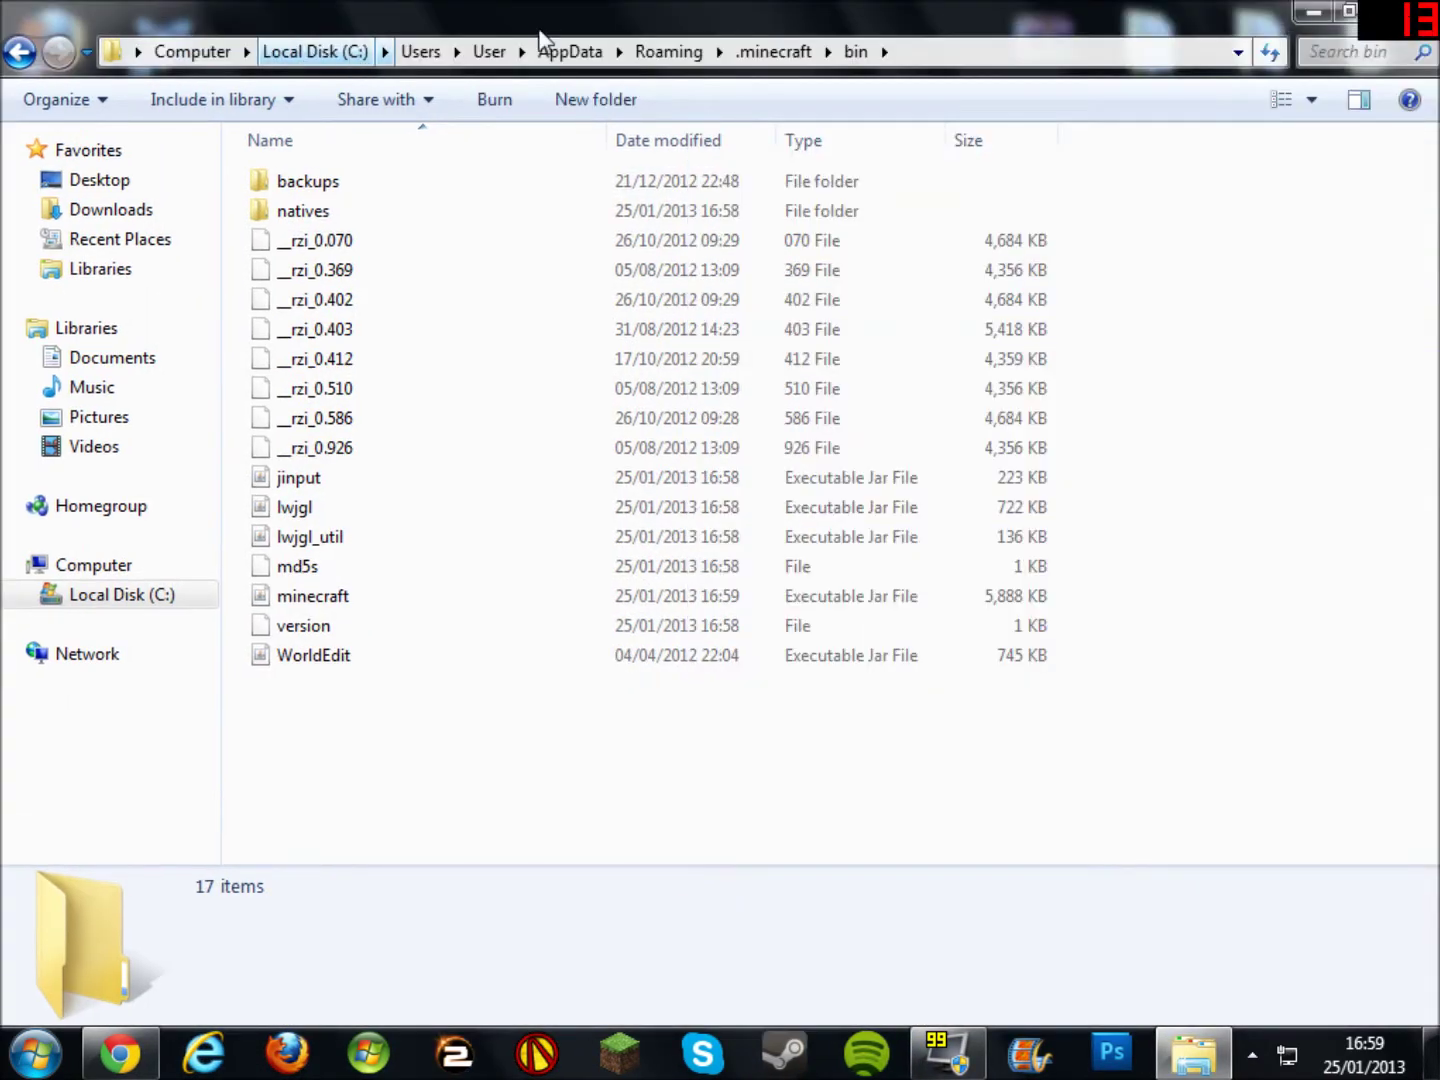
pyautogui.moveTo(473, 21); pyautogui.dragTo(795, 134)
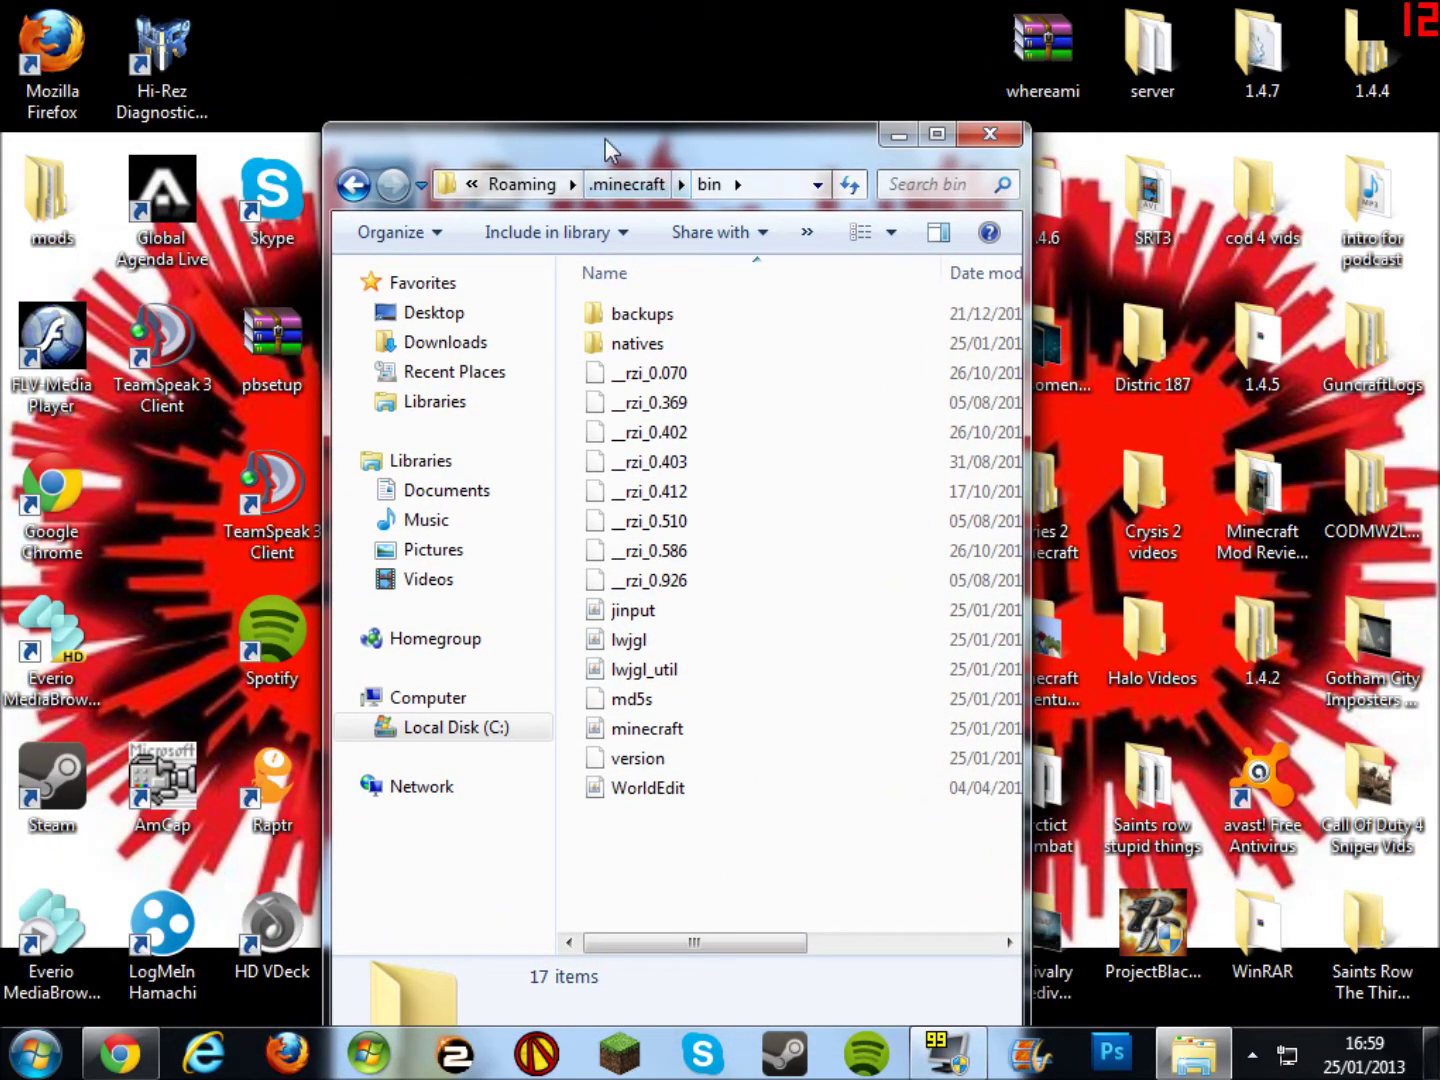
pyautogui.click(621, 191)
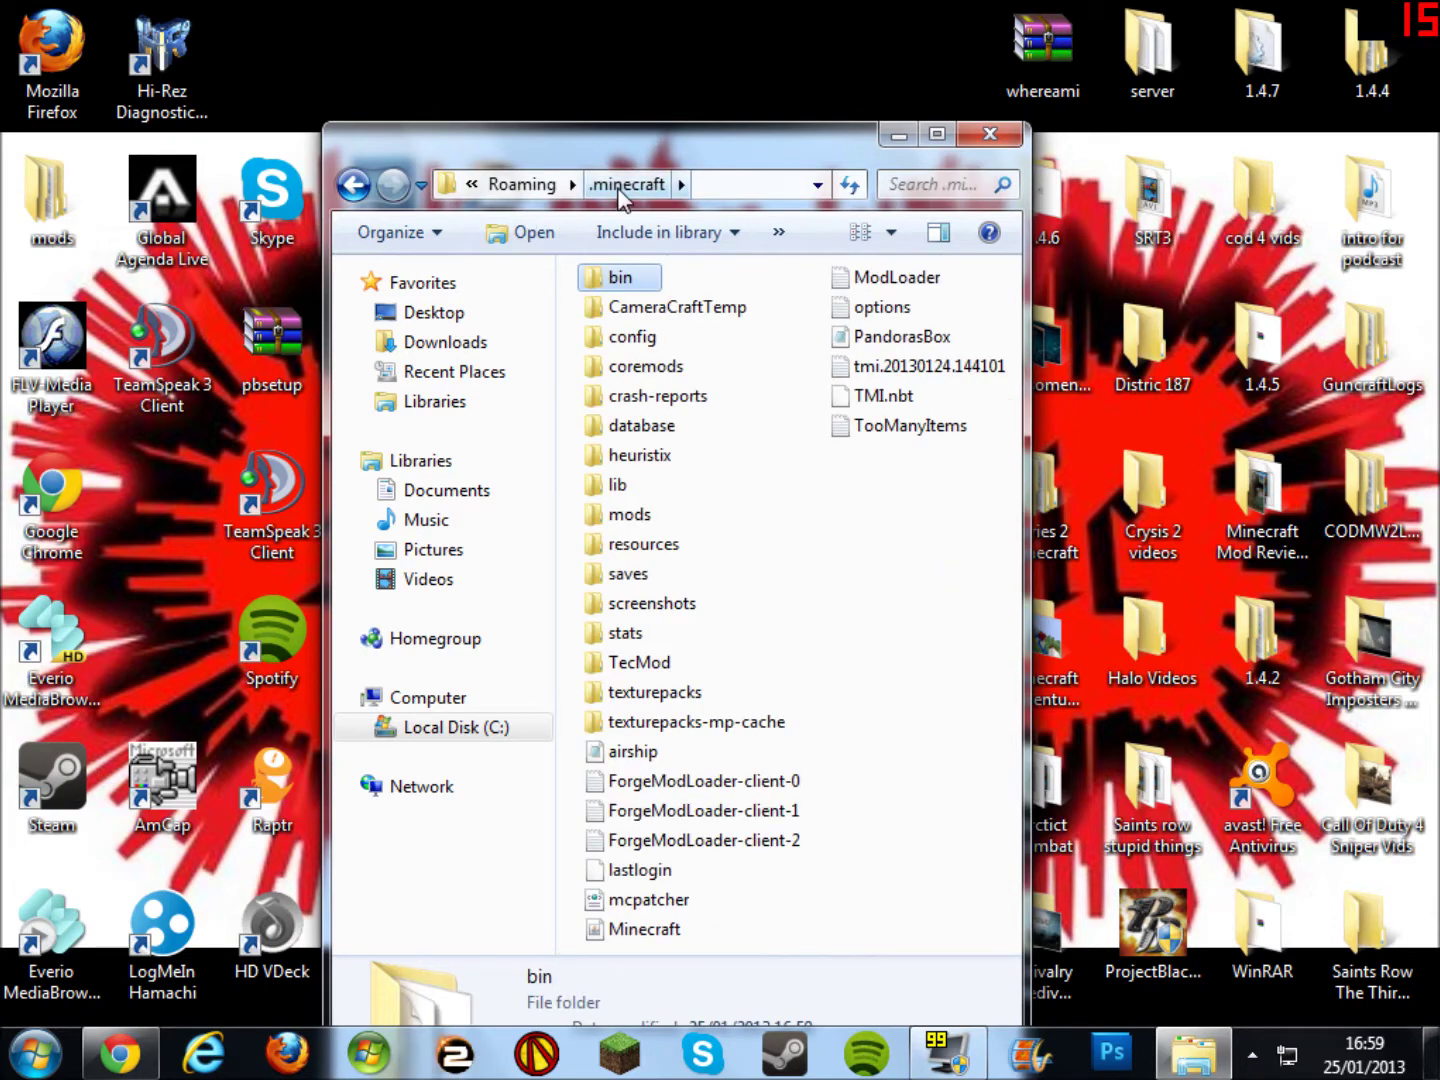
pyautogui.rightClick(856, 616)
pyautogui.moveTo(1028, 968)
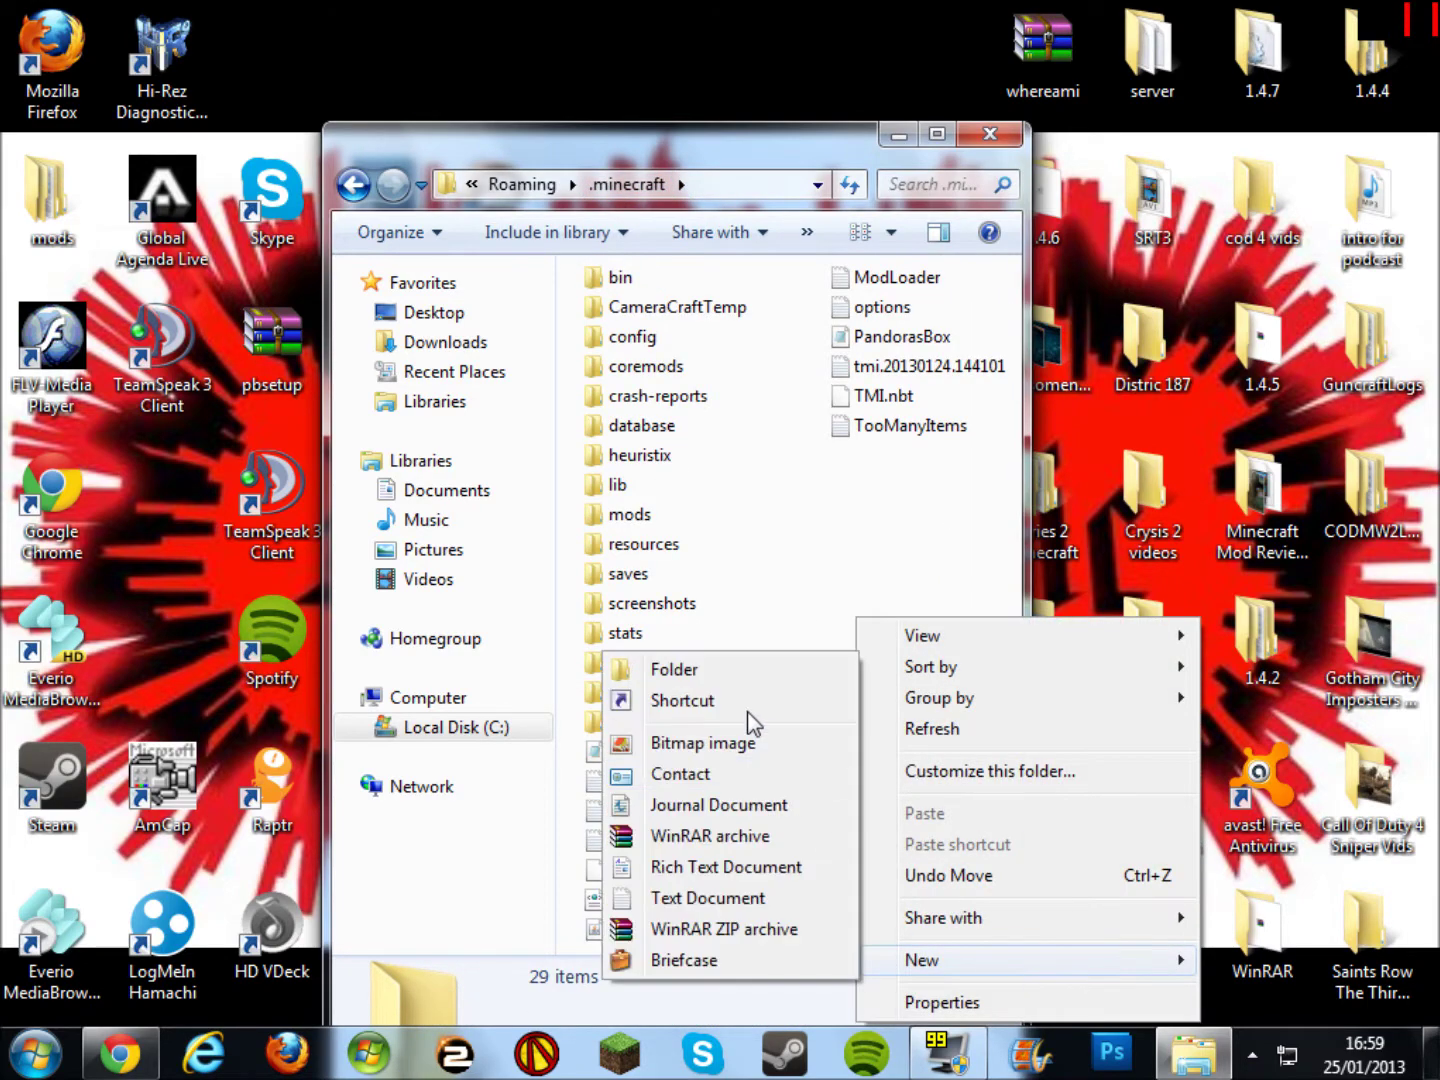
pyautogui.click(798, 586)
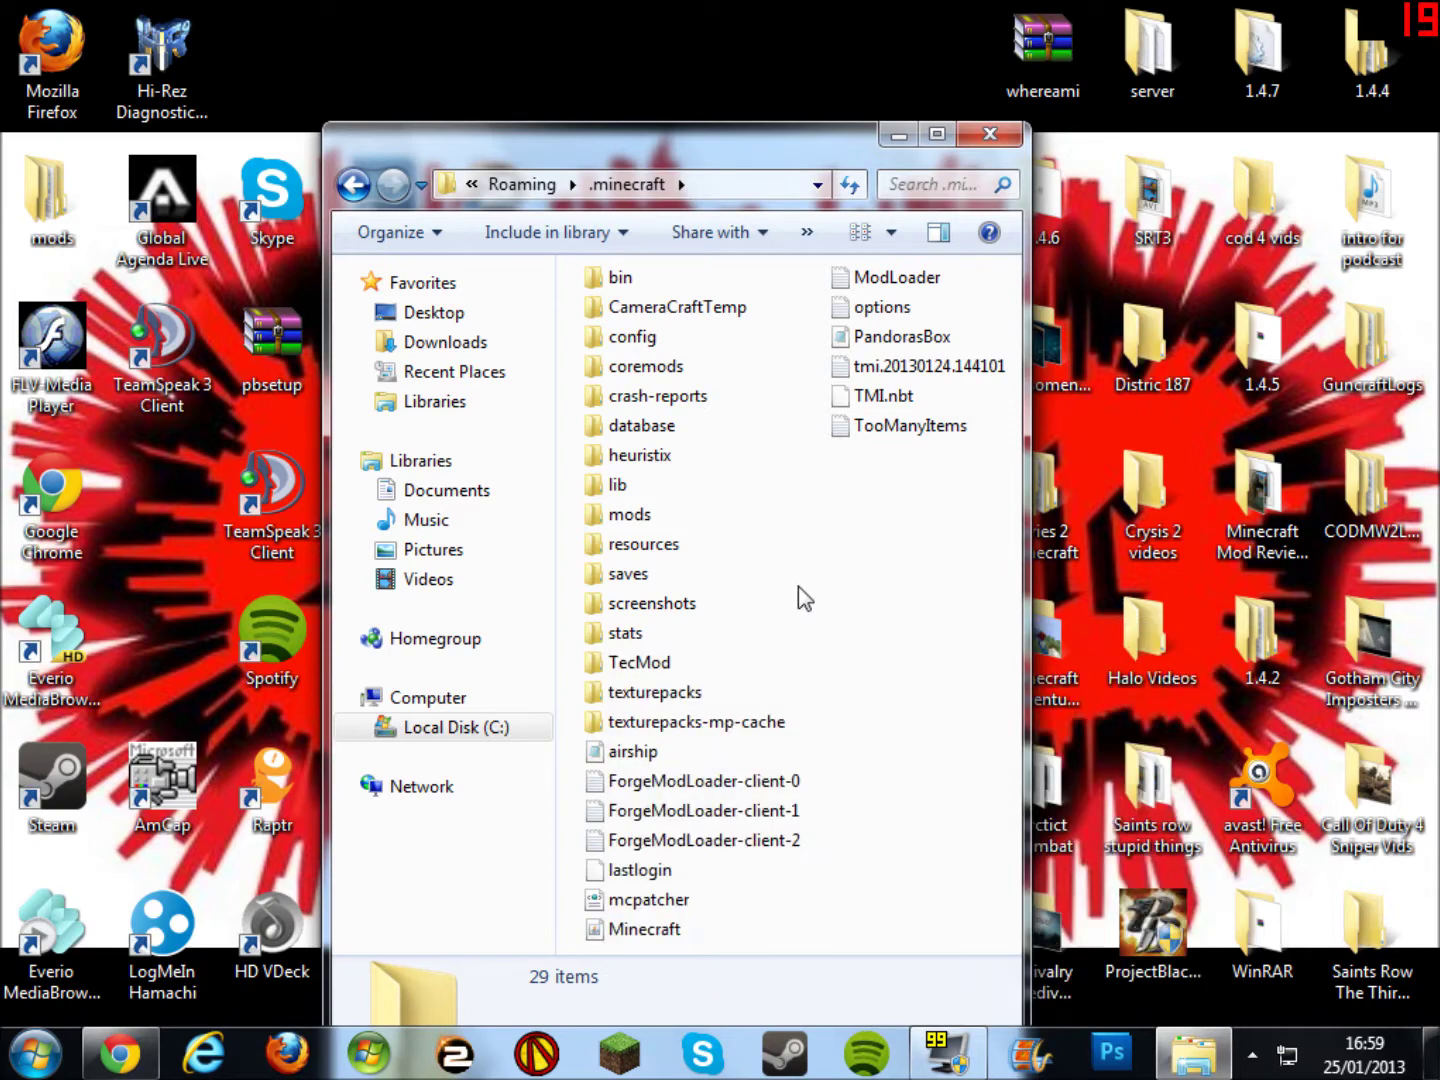
# - Move the Star-Wars-Mod-1.4.7 archive from the desktop into the mods folder of .minecraft, and close the folder window
pyautogui.doubleClick(628, 514)
pyautogui.moveTo(736, 140); pyautogui.dragTo(285, 129)
pyautogui.moveTo(932, 925); pyautogui.dragTo(382, 569)
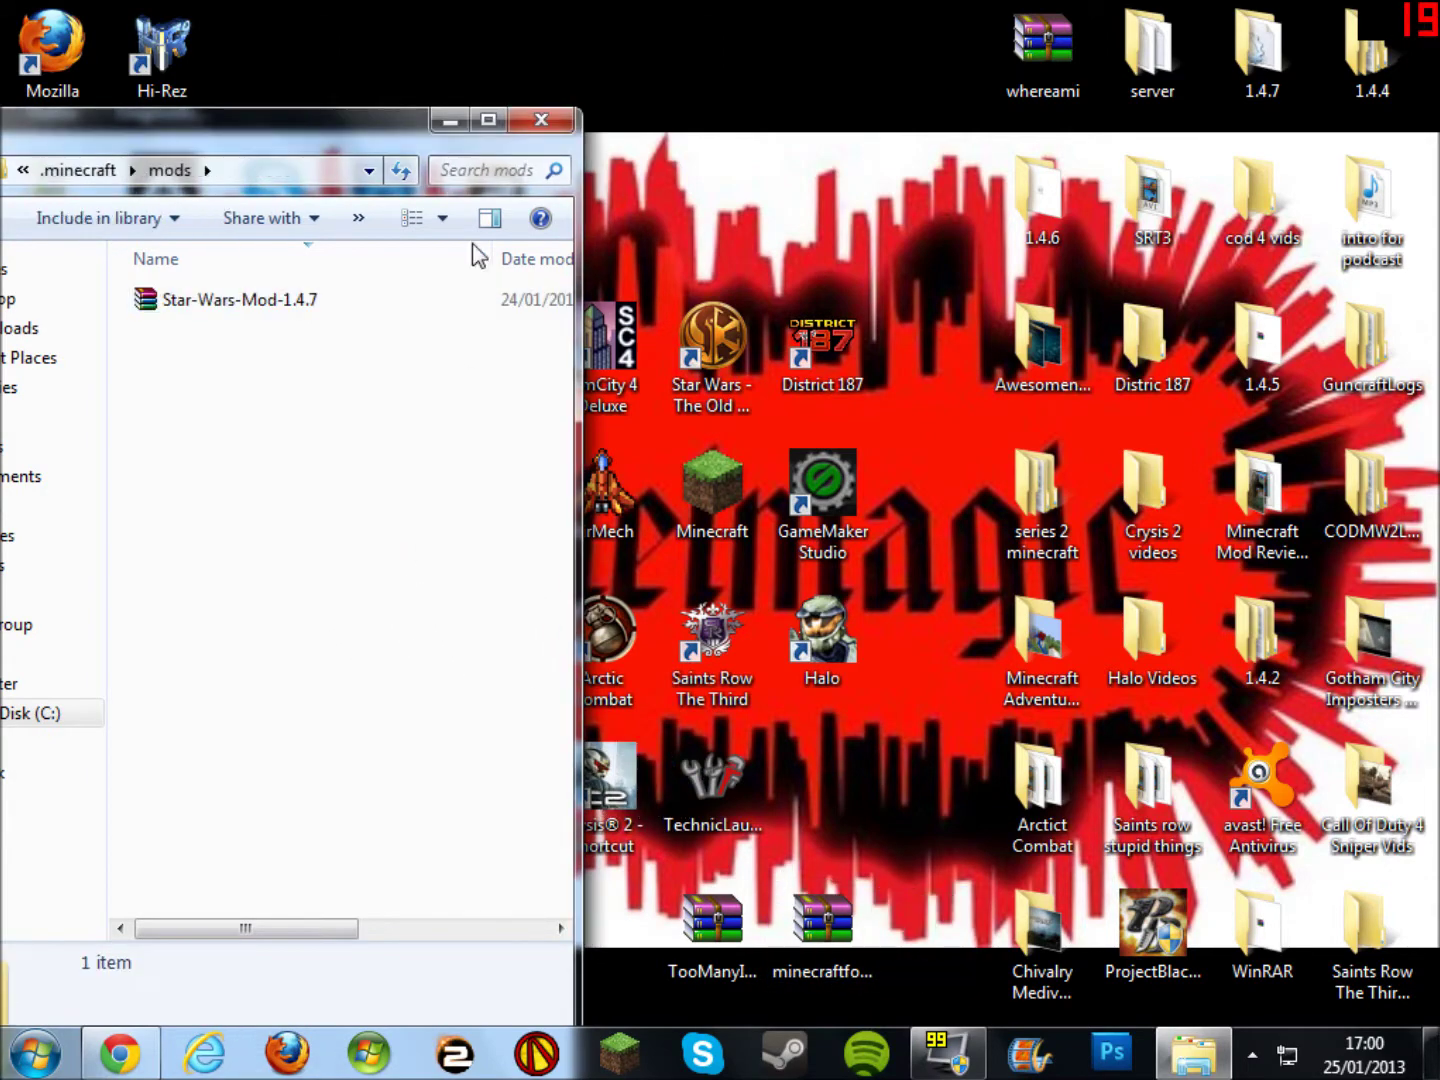
pyautogui.click(541, 121)
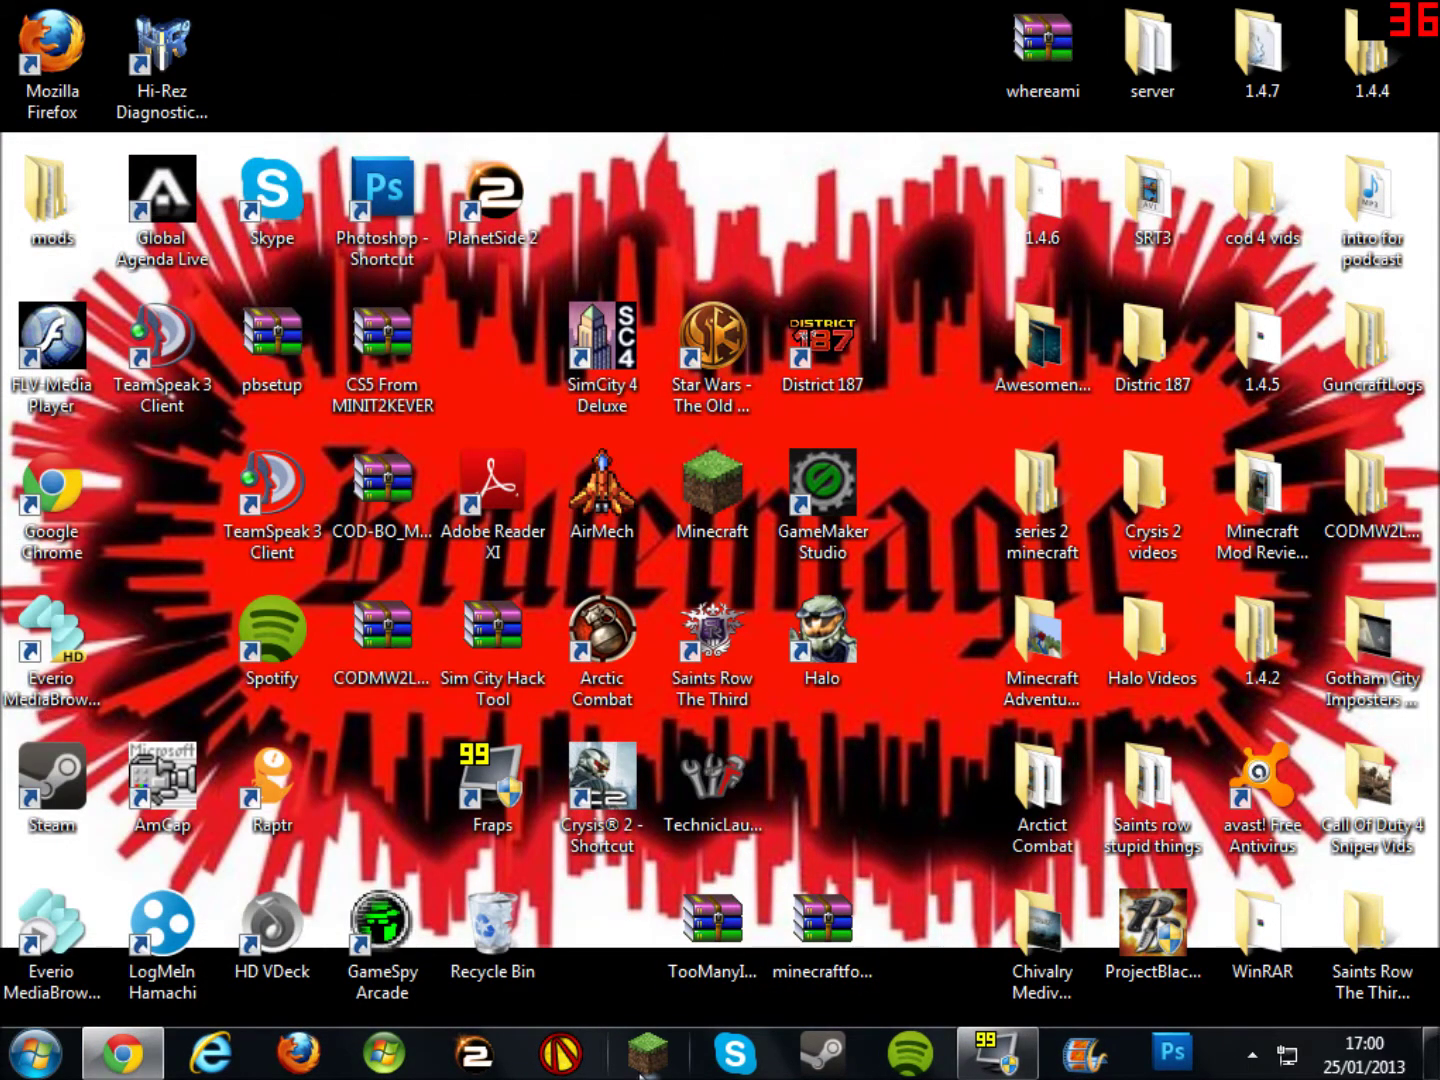
# - Start the Minecraft launcher, log in with the remembered account to test the mods, and close the game window
pyautogui.click(642, 1068)
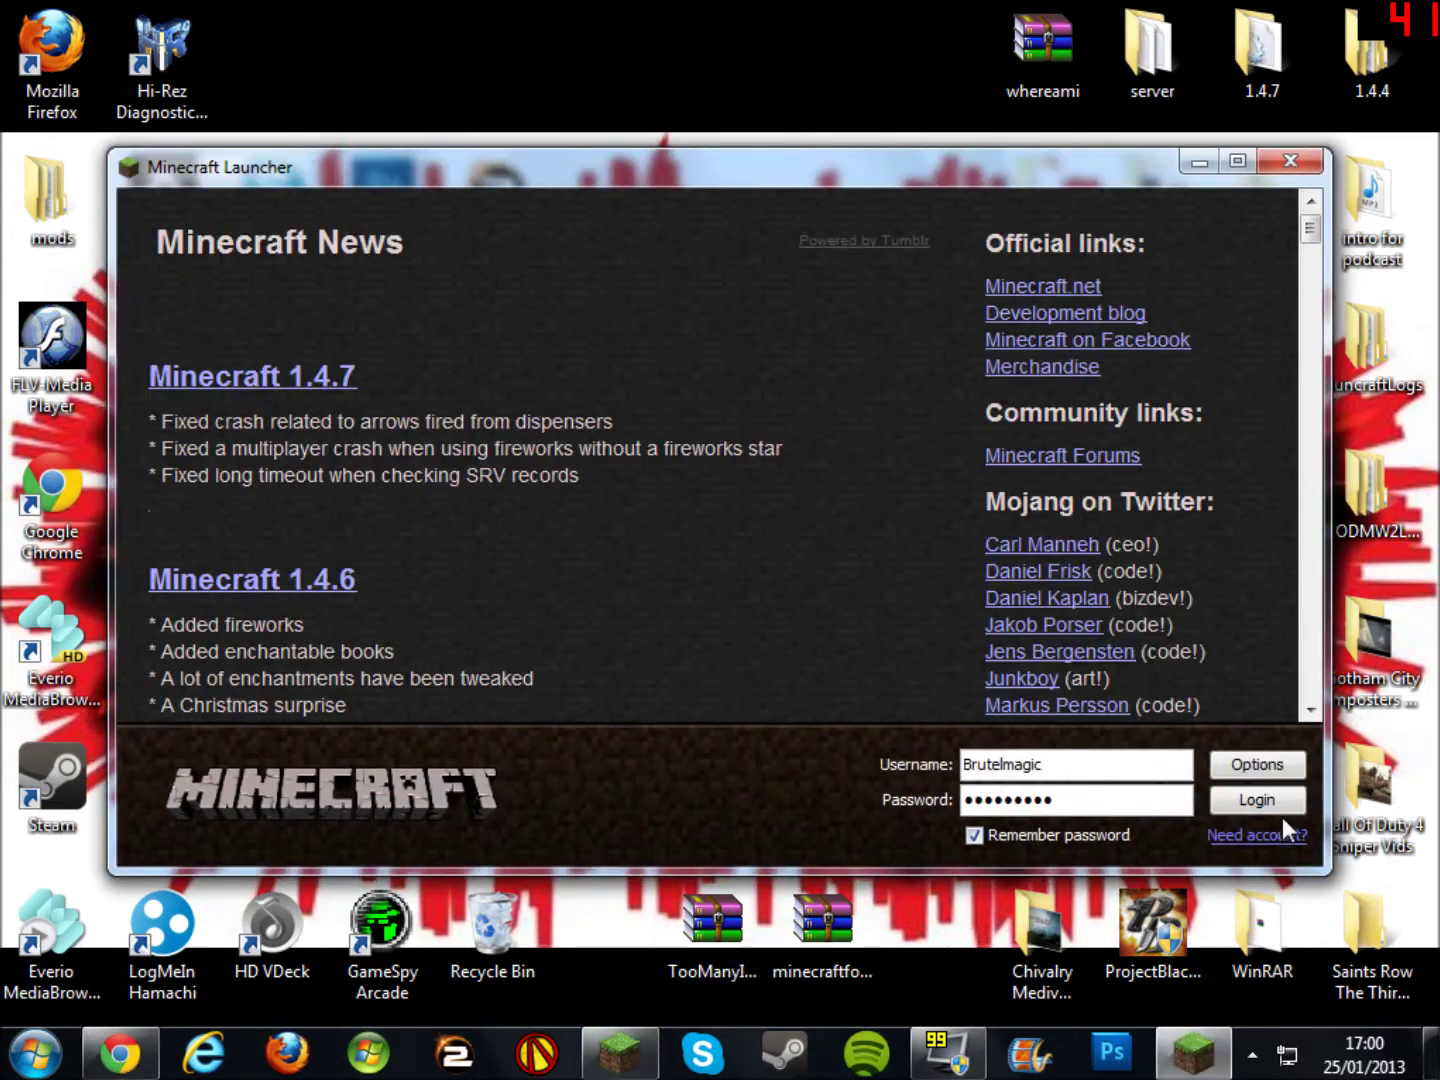
pyautogui.click(1285, 808)
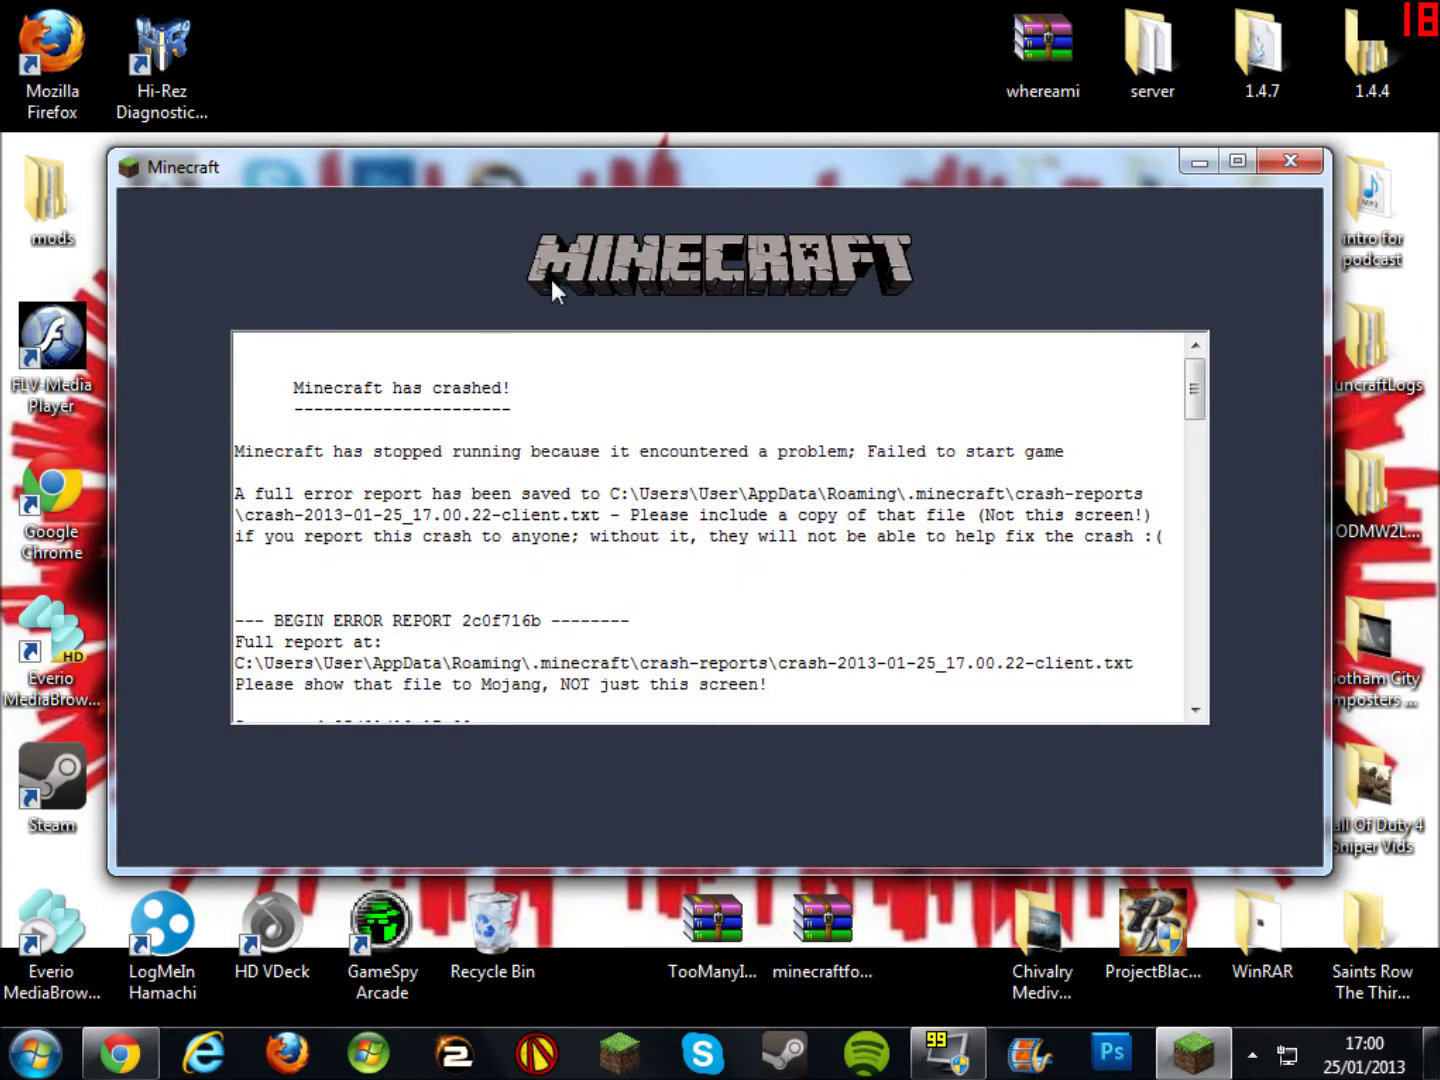
pyautogui.click(1290, 161)
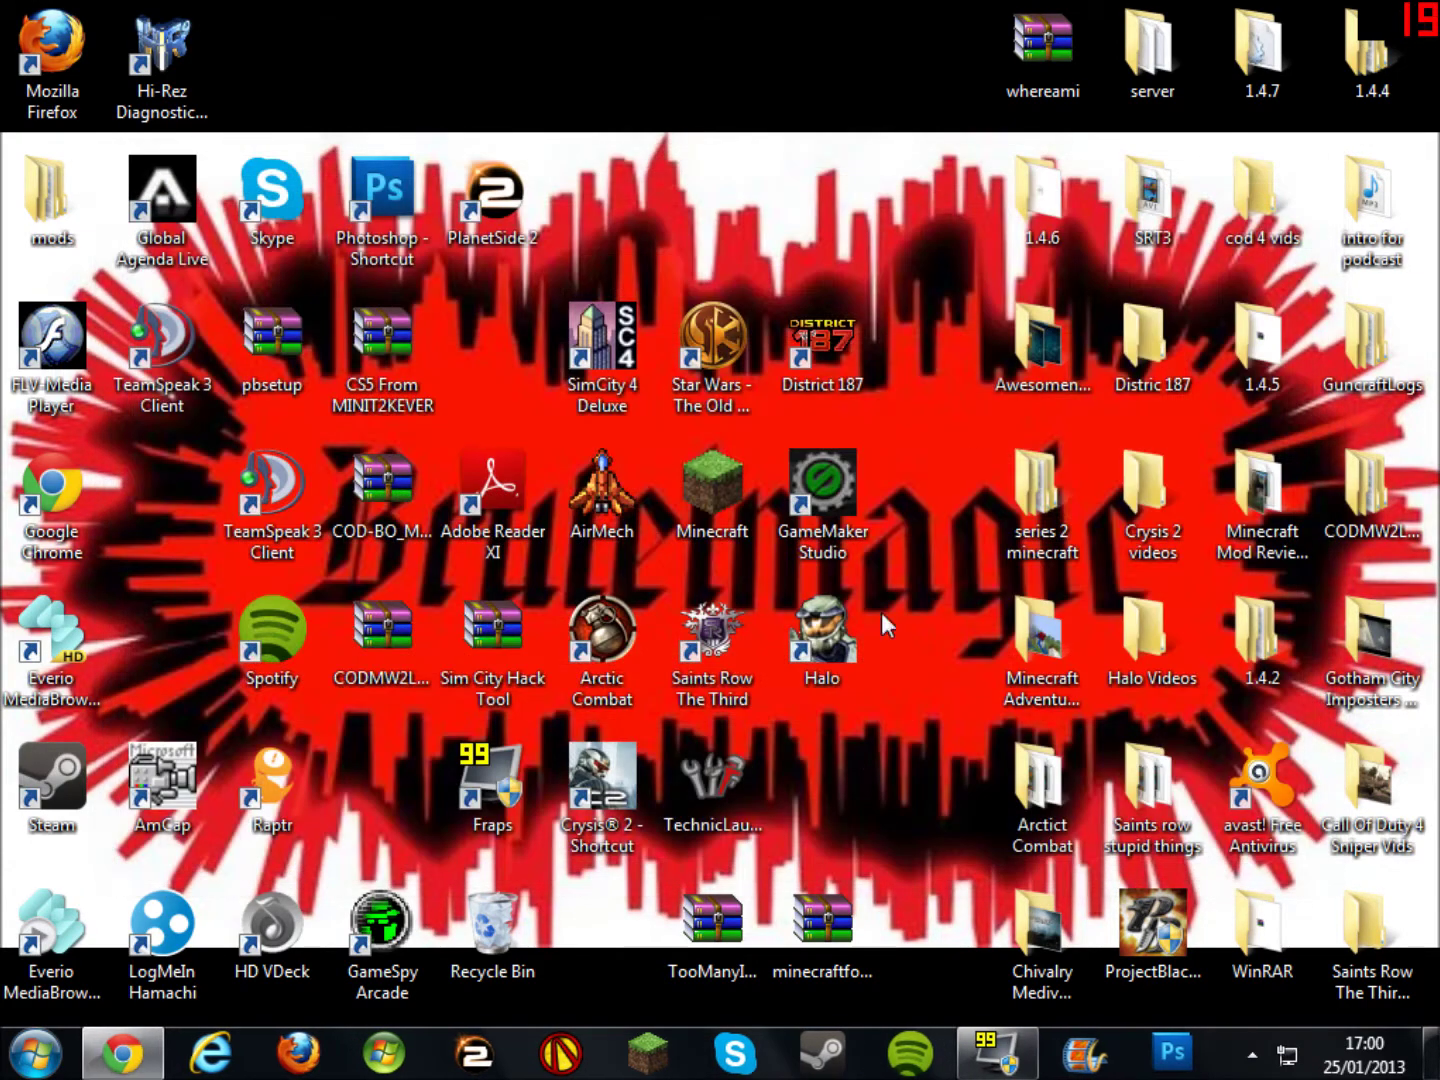
pyautogui.press('super')
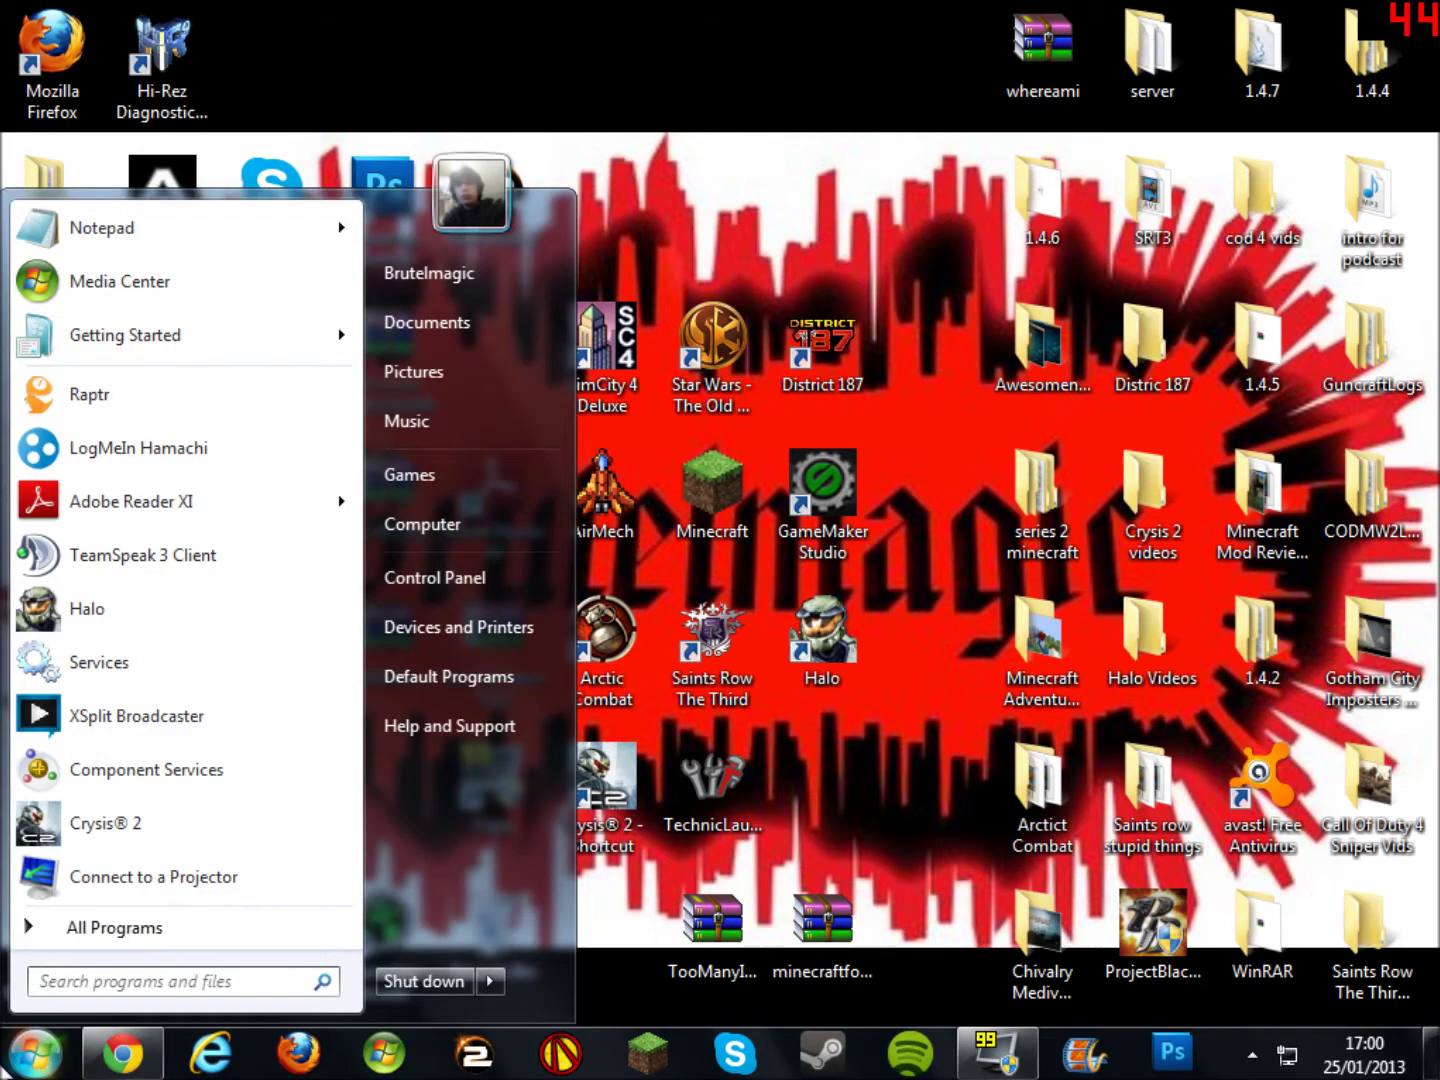
pyautogui.press('super')
pyautogui.press('super')
pyautogui.press('super')
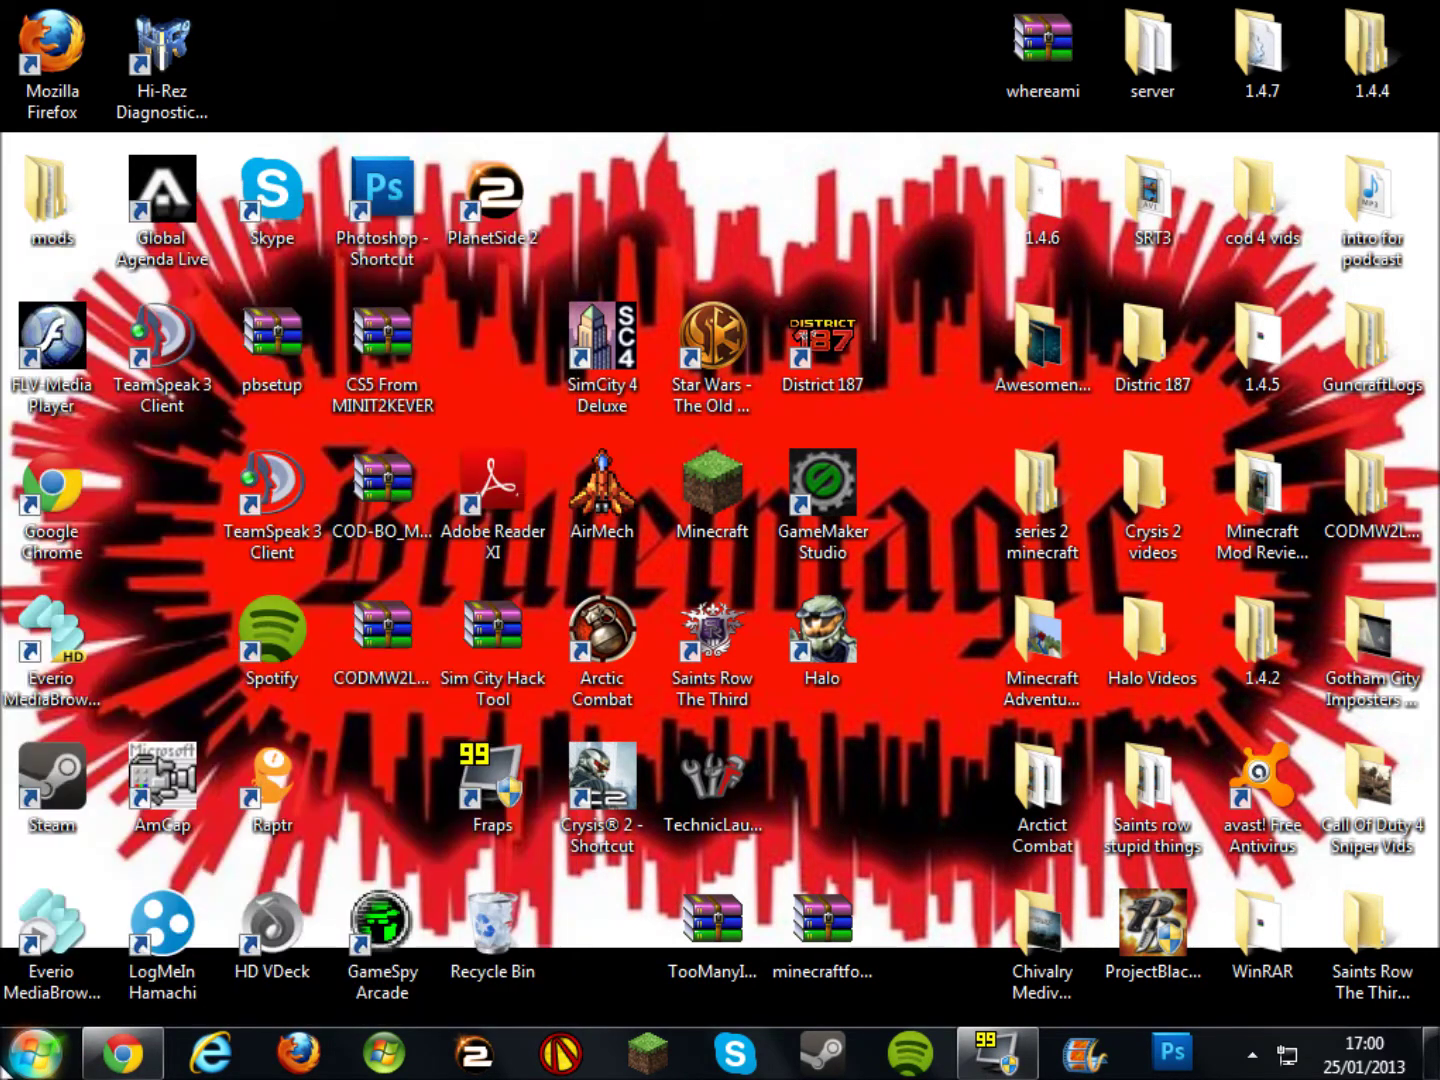
pyautogui.press('super')
pyautogui.press('super')
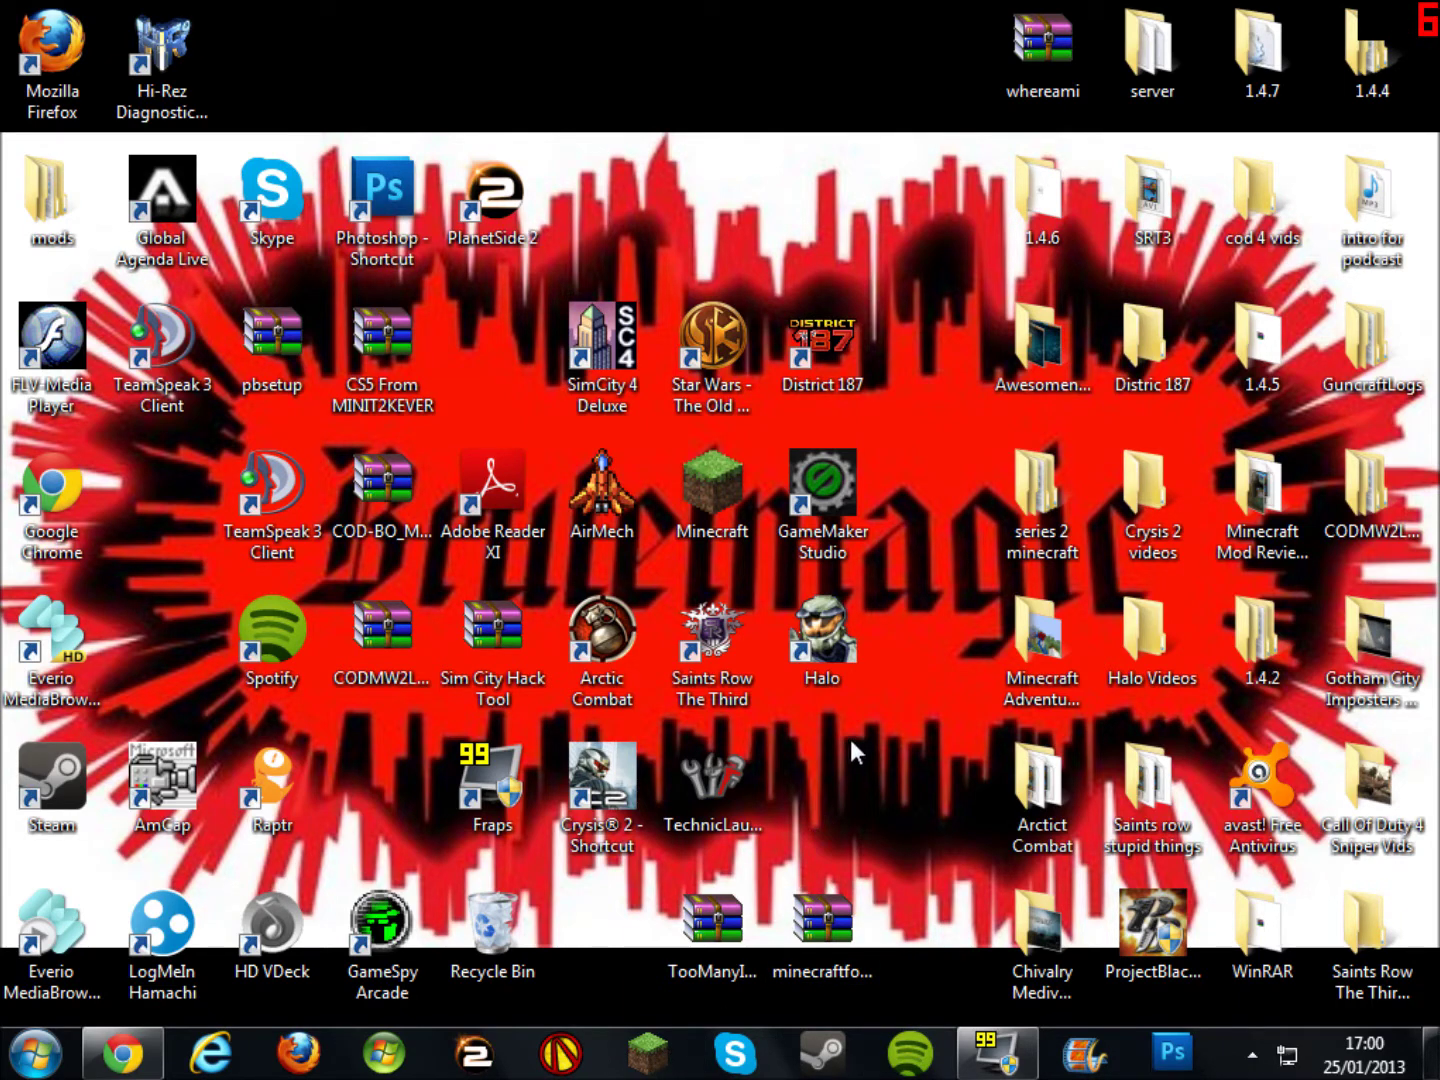
# - Open the mods folder inside .minecraft through %appdata% and move the Star-Wars-Mod-1.4.7 archive back to the desktop
pyautogui.click(20, 1049)
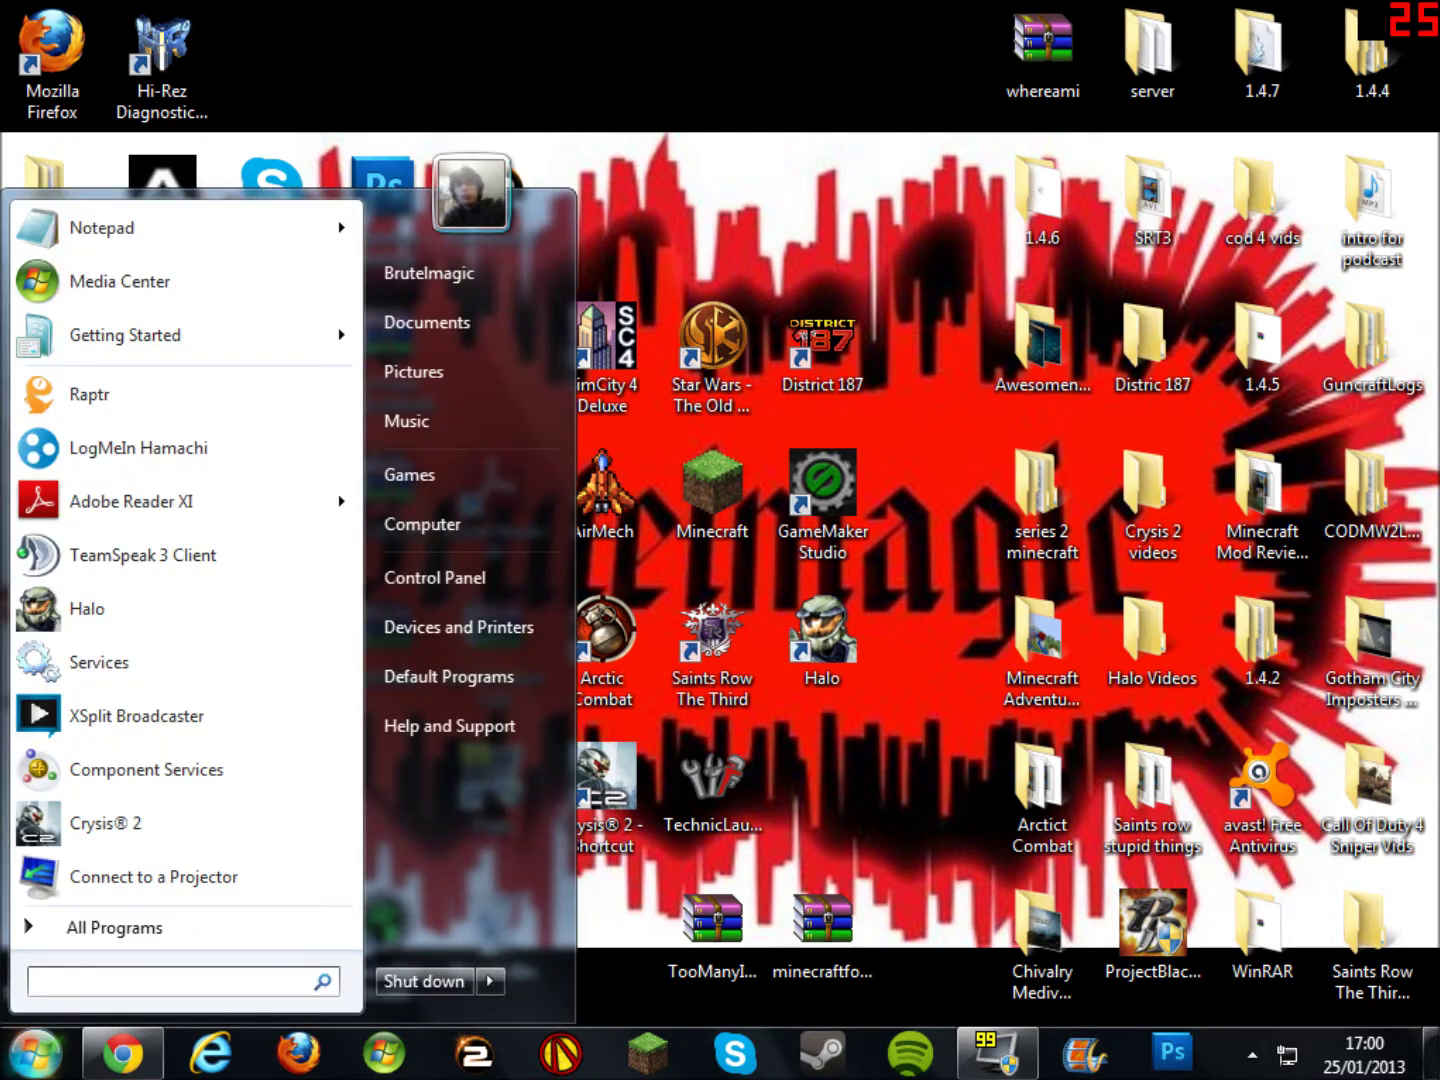
pyautogui.write('%appdata%')
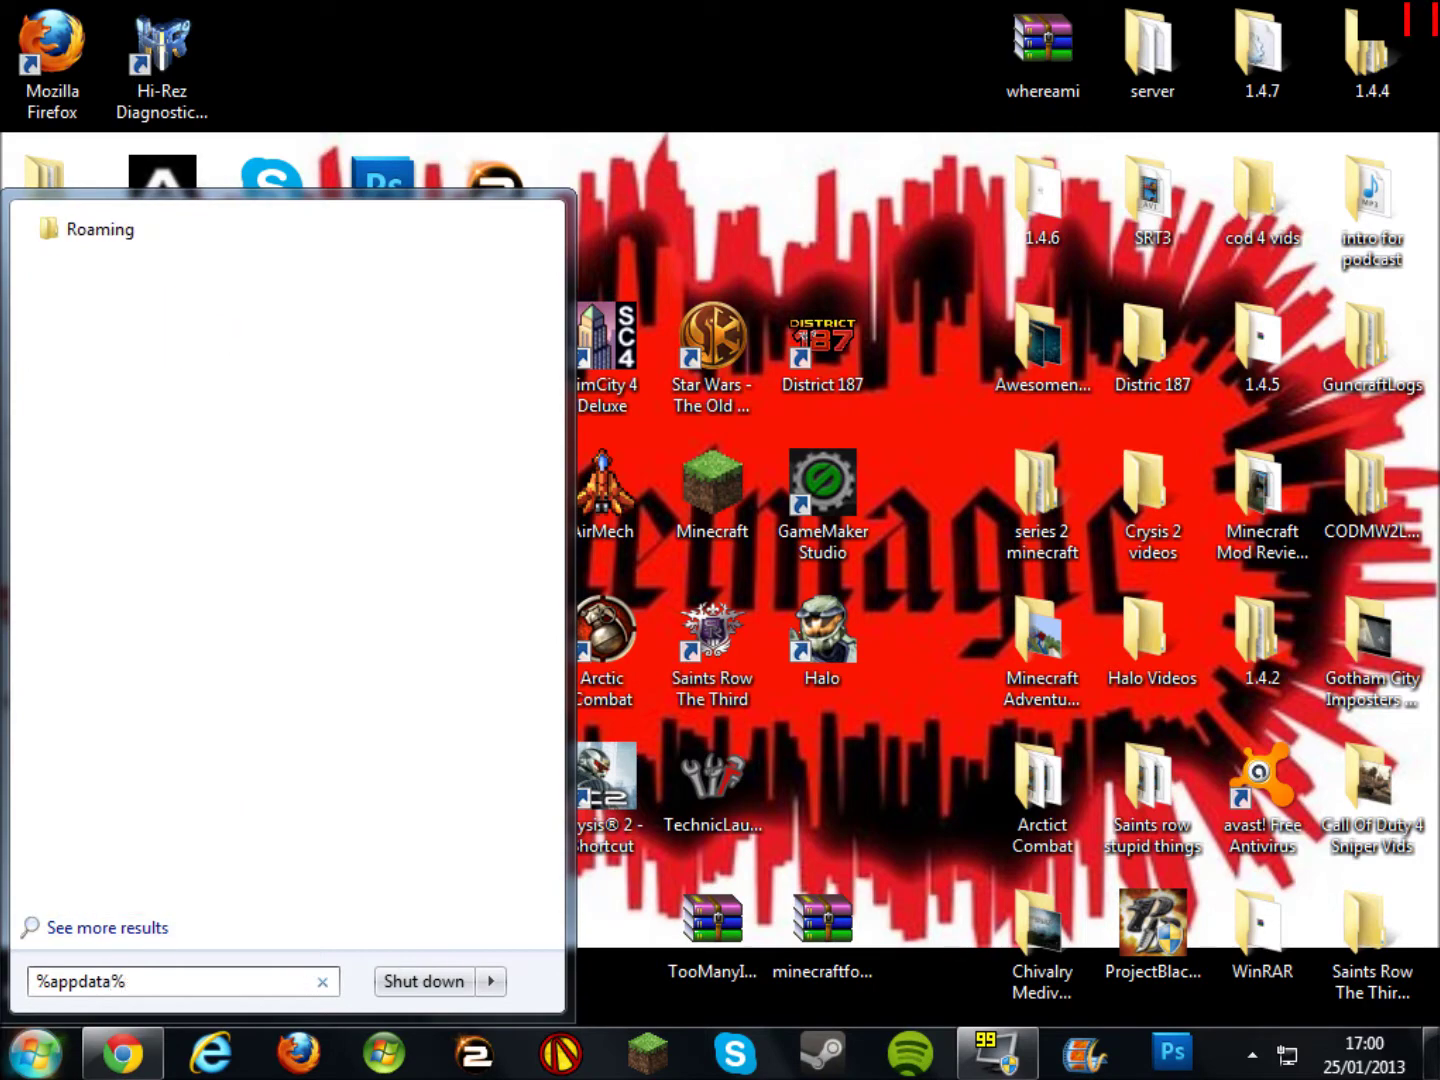
pyautogui.press('Return')
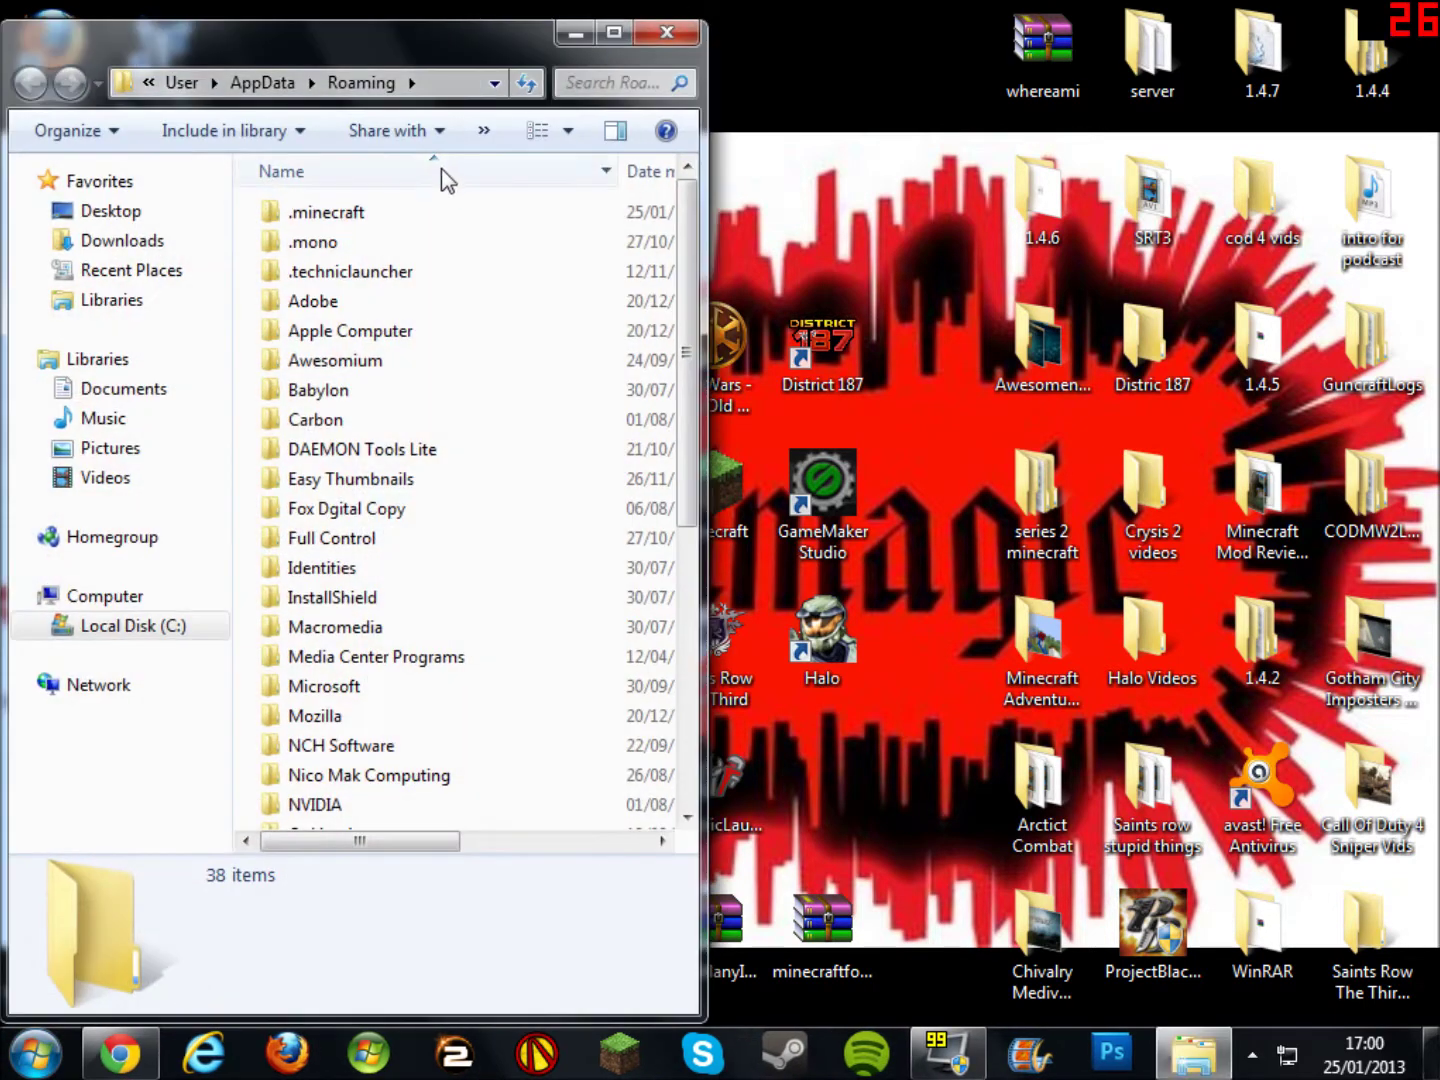
pyautogui.doubleClick(360, 212)
pyautogui.doubleClick(318, 412)
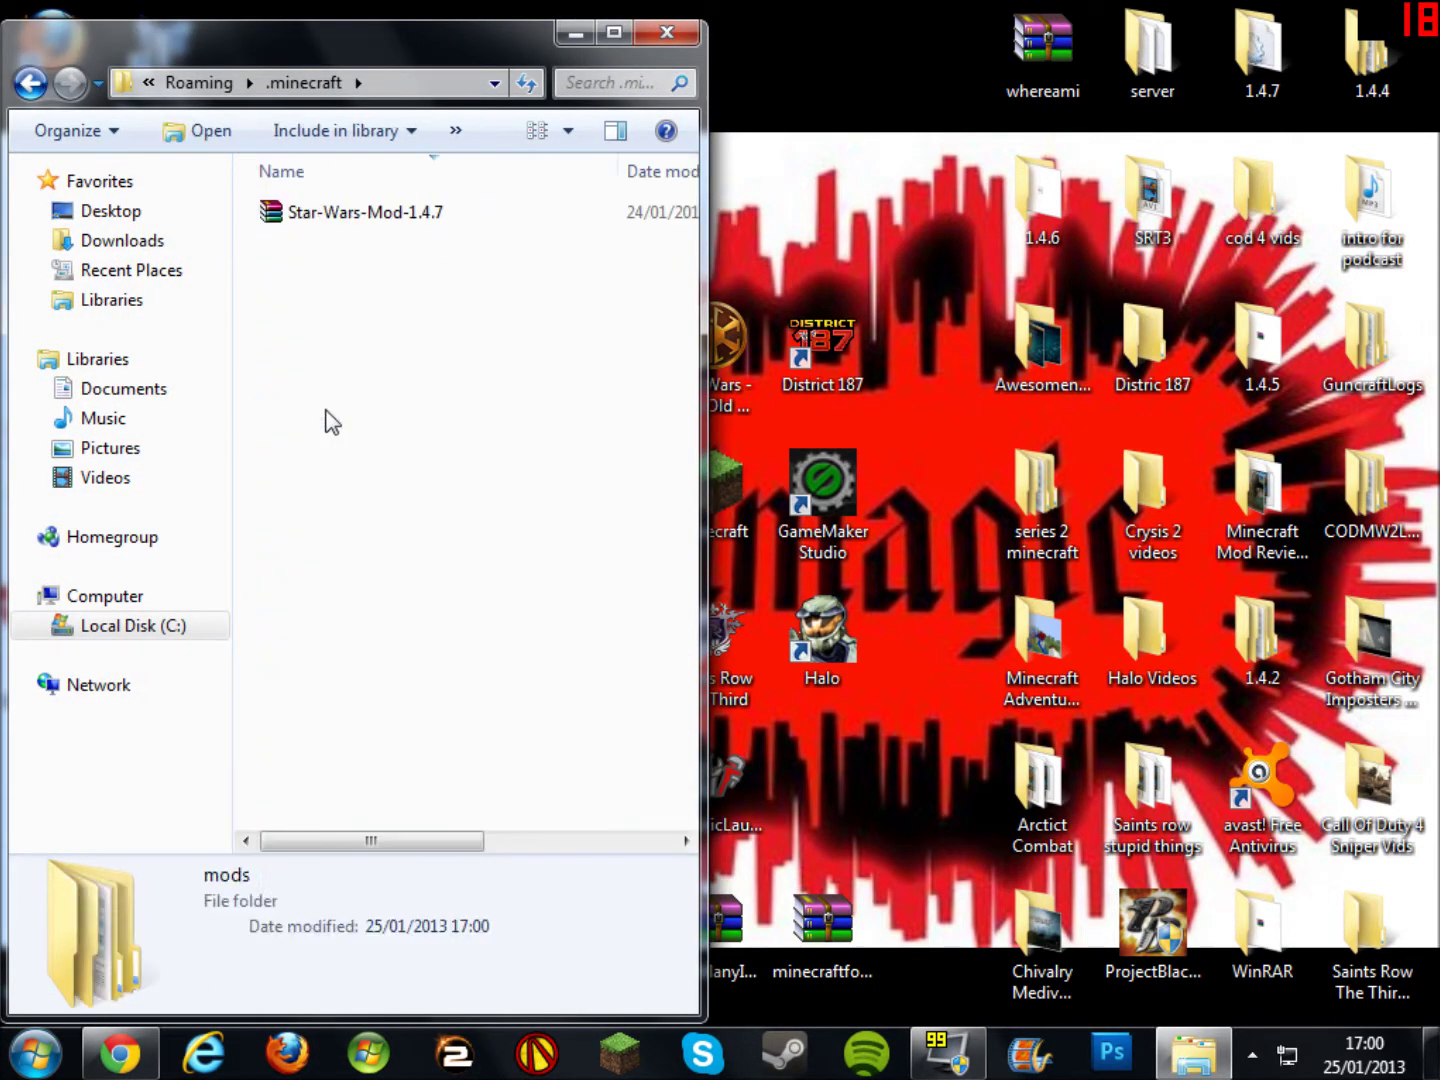
pyautogui.moveTo(320, 214); pyautogui.dragTo(938, 780)
# - Open the minecraft.jar folder inside the Star-Wars-Mod-1.4.7 archive, dismiss the licence reminder, and move its window beside the folder window
pyautogui.doubleClick(941, 775)
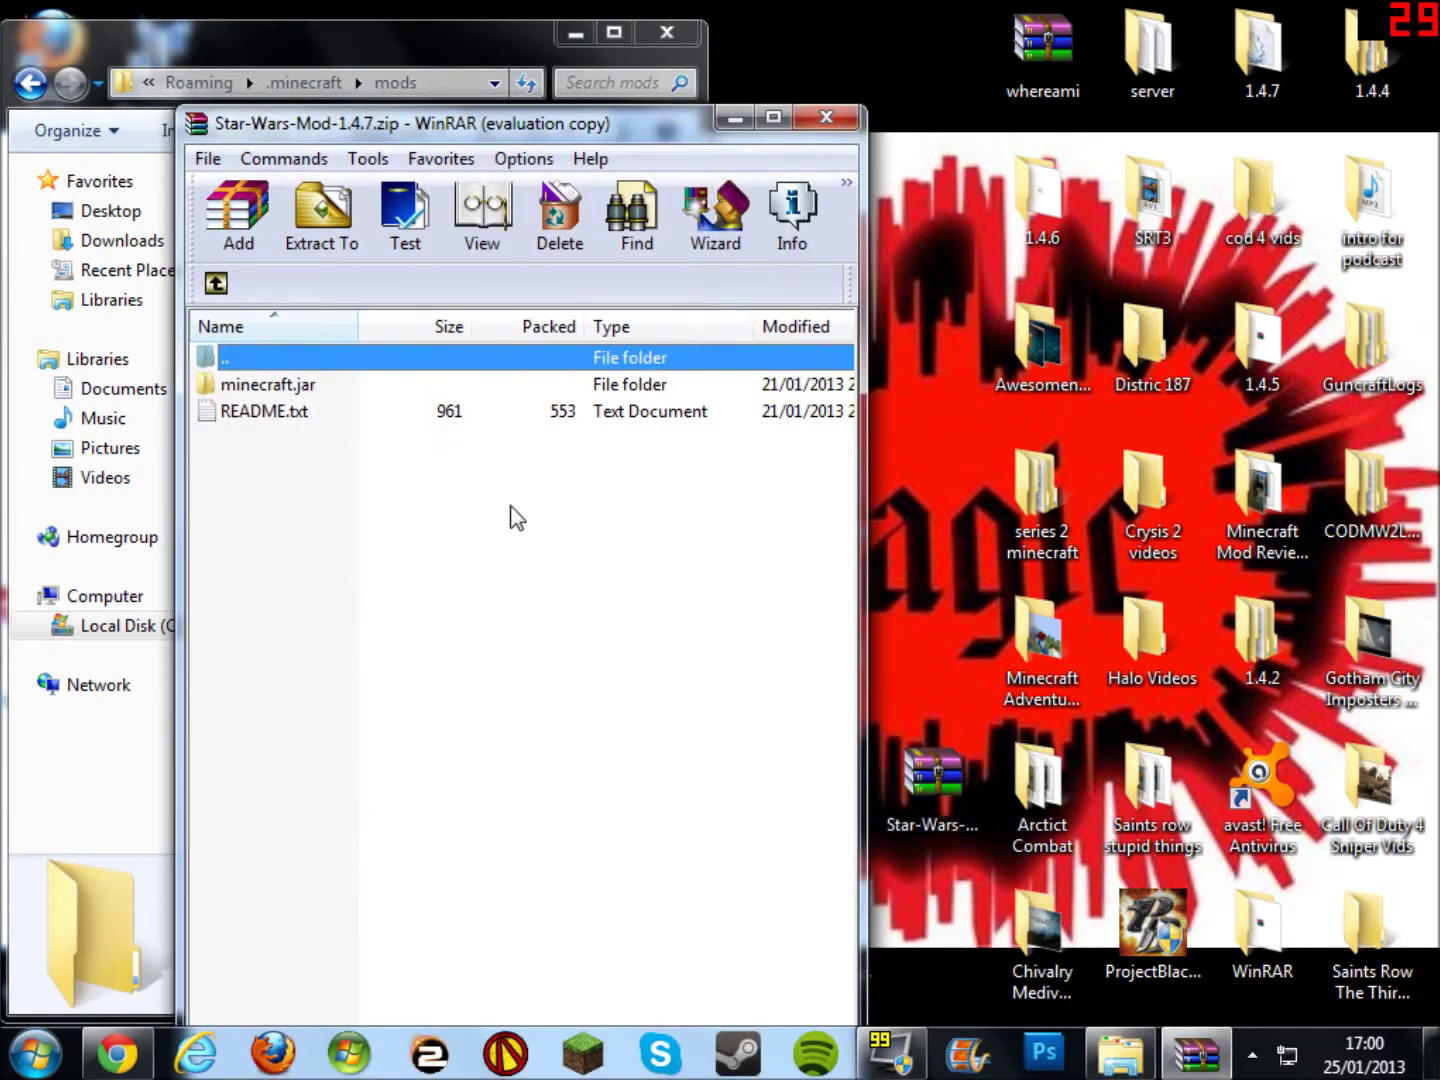
pyautogui.doubleClick(403, 388)
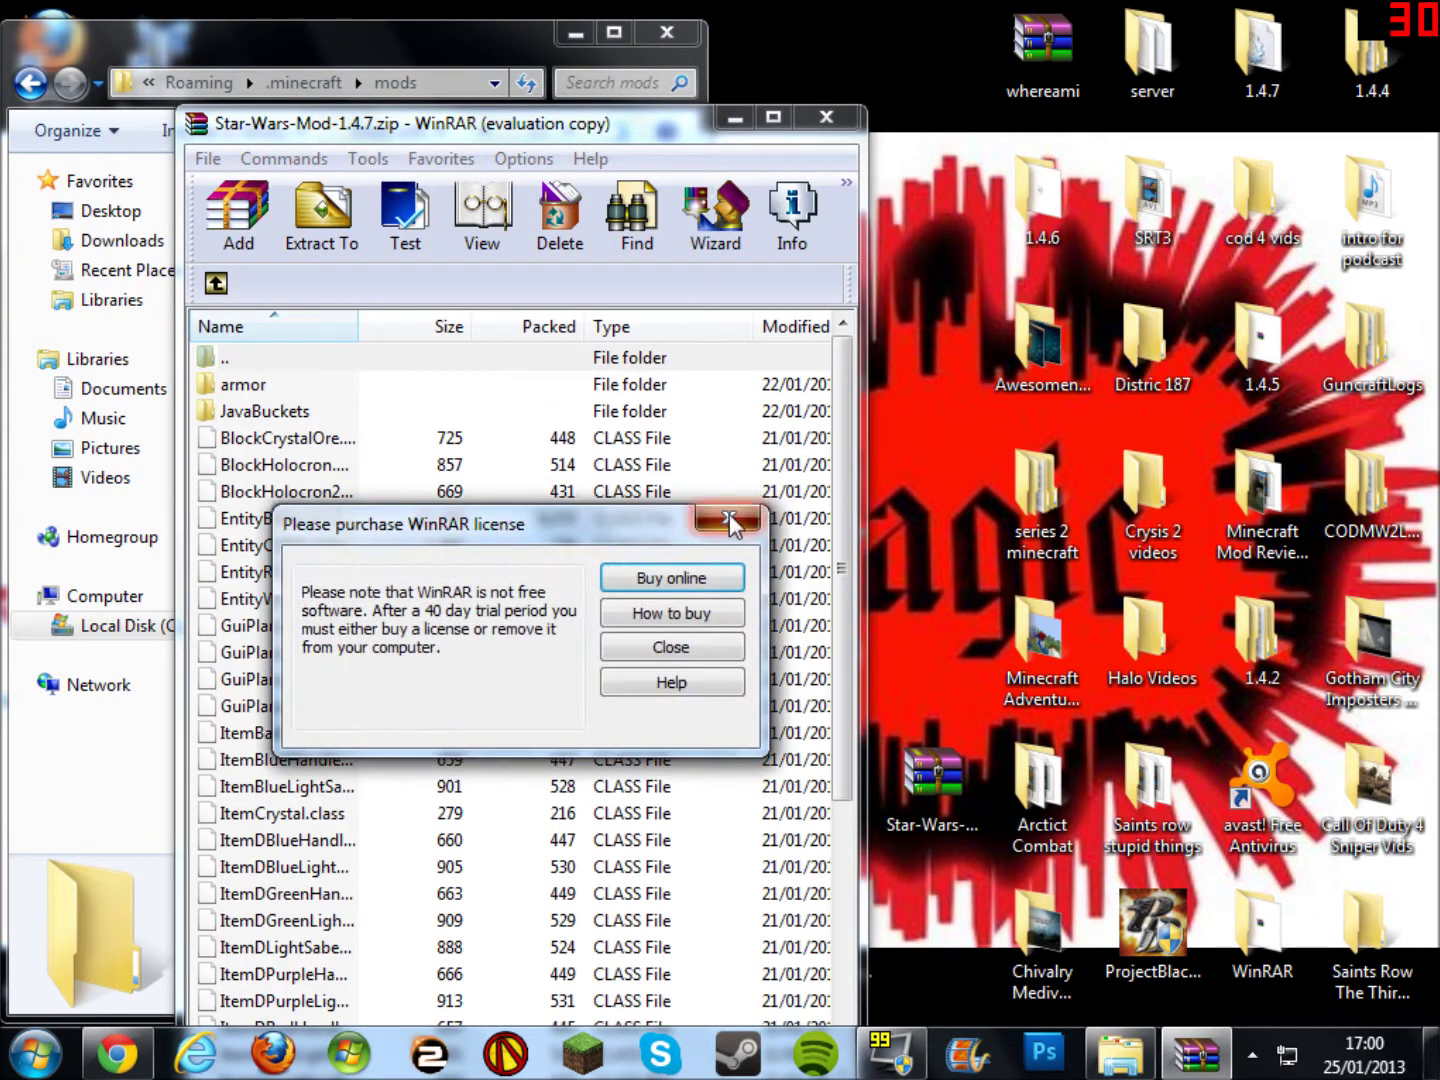
pyautogui.click(735, 516)
pyautogui.moveTo(649, 130); pyautogui.dragTo(1013, 105)
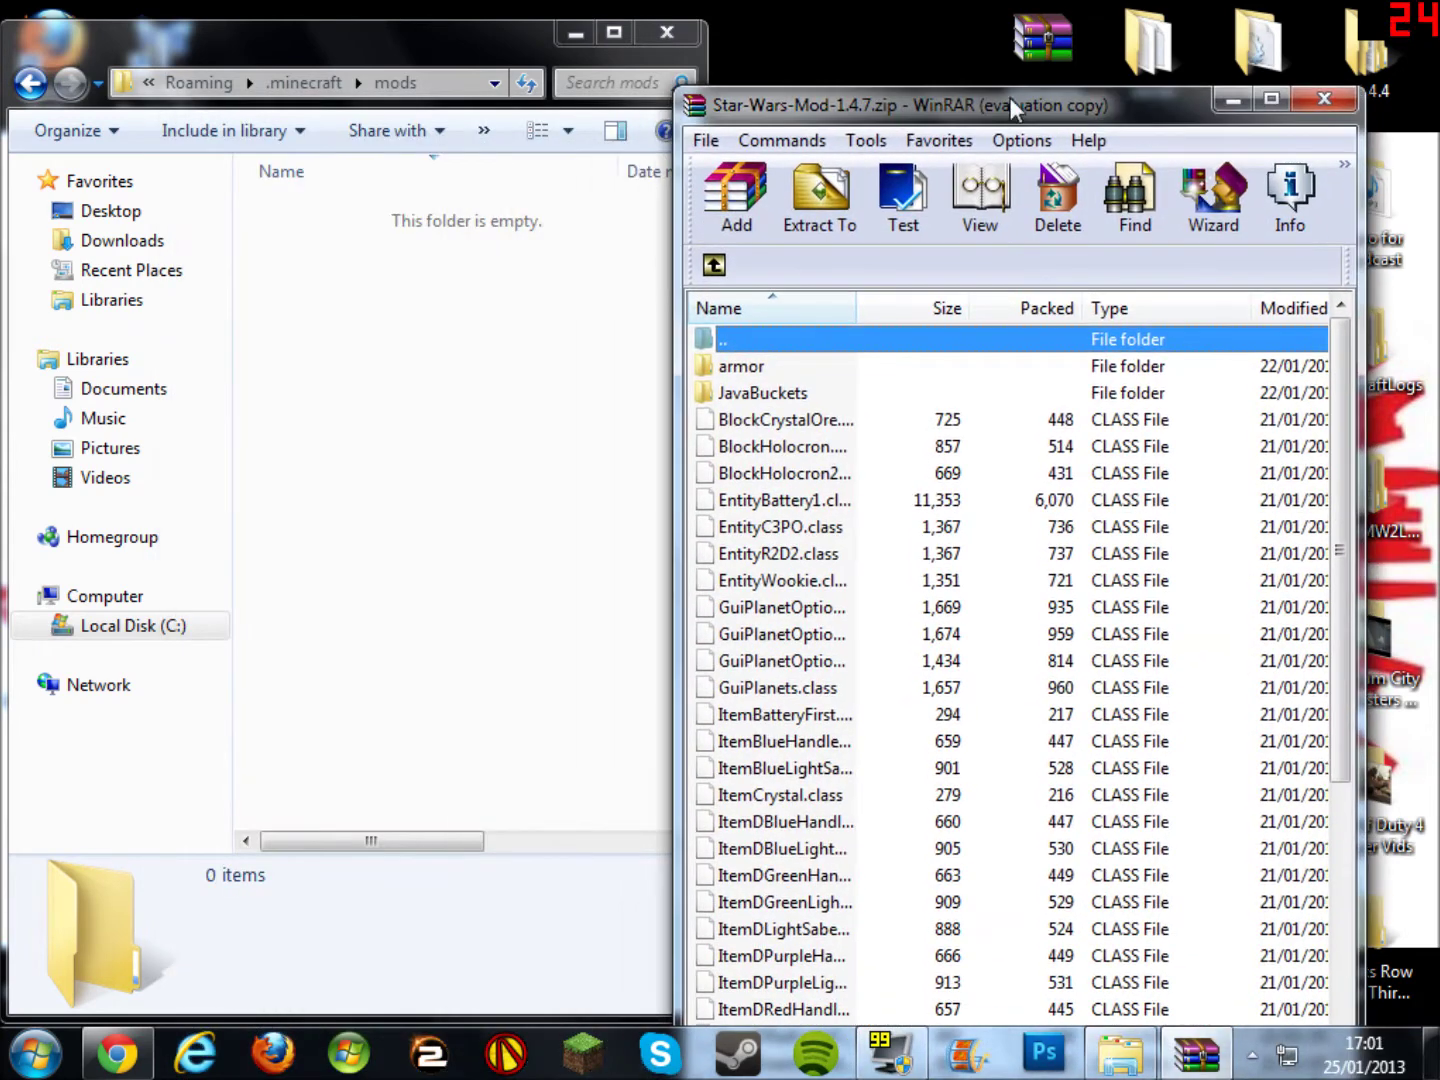
# - Open minecraft.jar from the .minecraft bin folder with WinRAR and place it side by side with the Star Wars archive
pyautogui.click(31, 82)
pyautogui.doubleClick(274, 176)
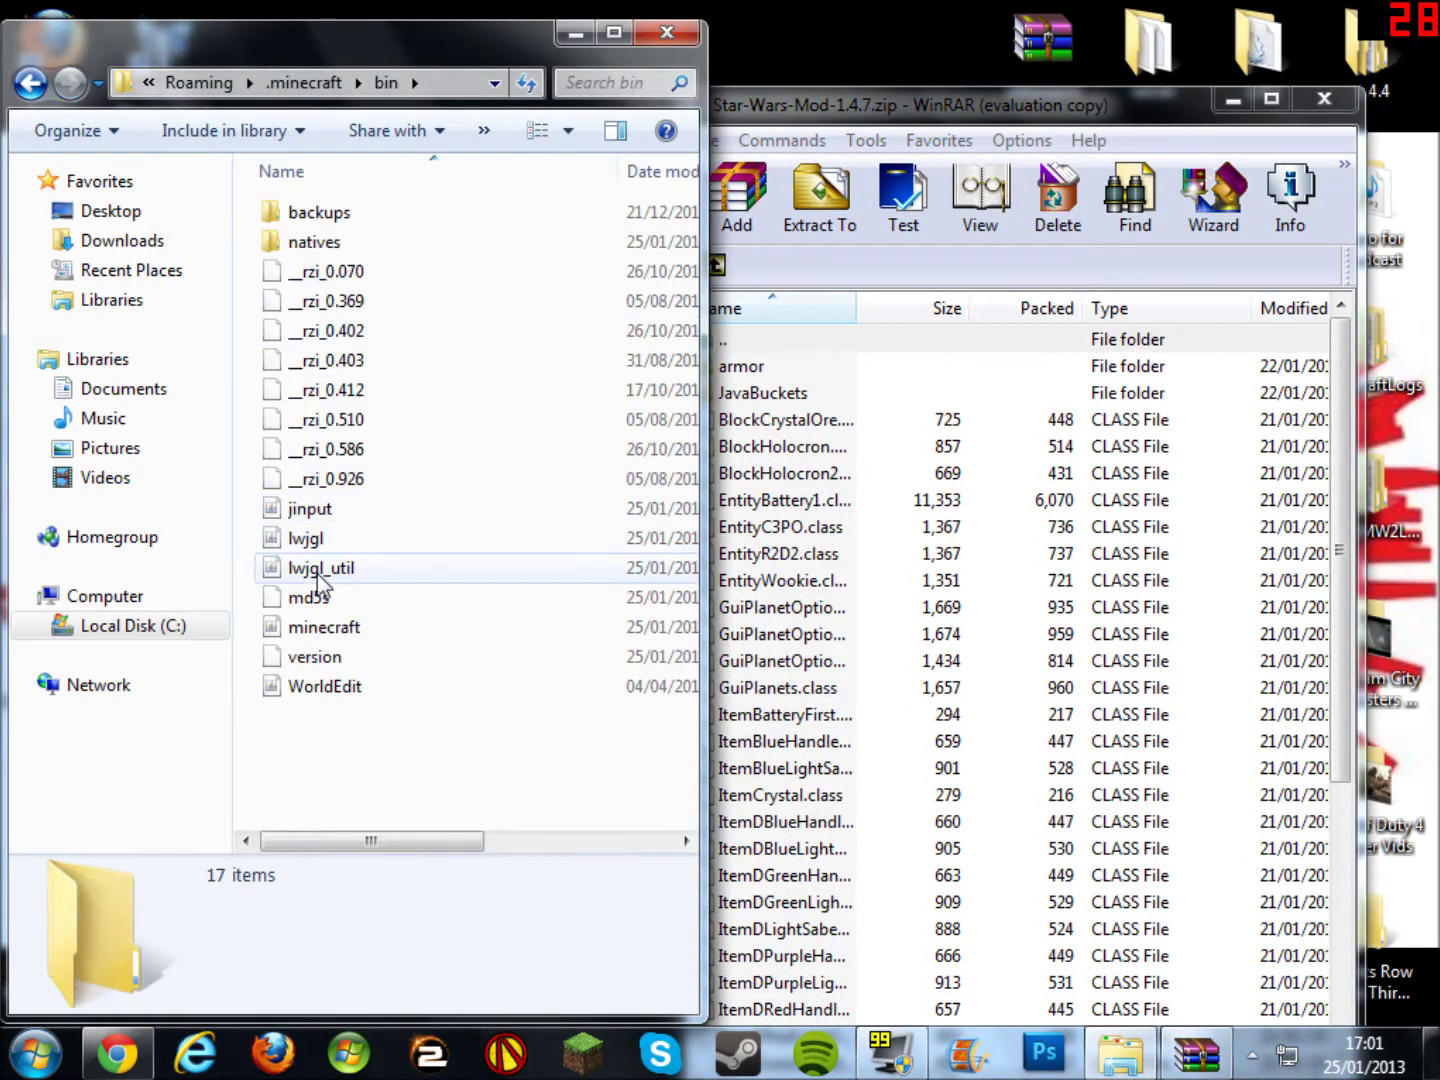
pyautogui.click(336, 630)
pyautogui.rightClick(337, 627)
pyautogui.moveTo(465, 175)
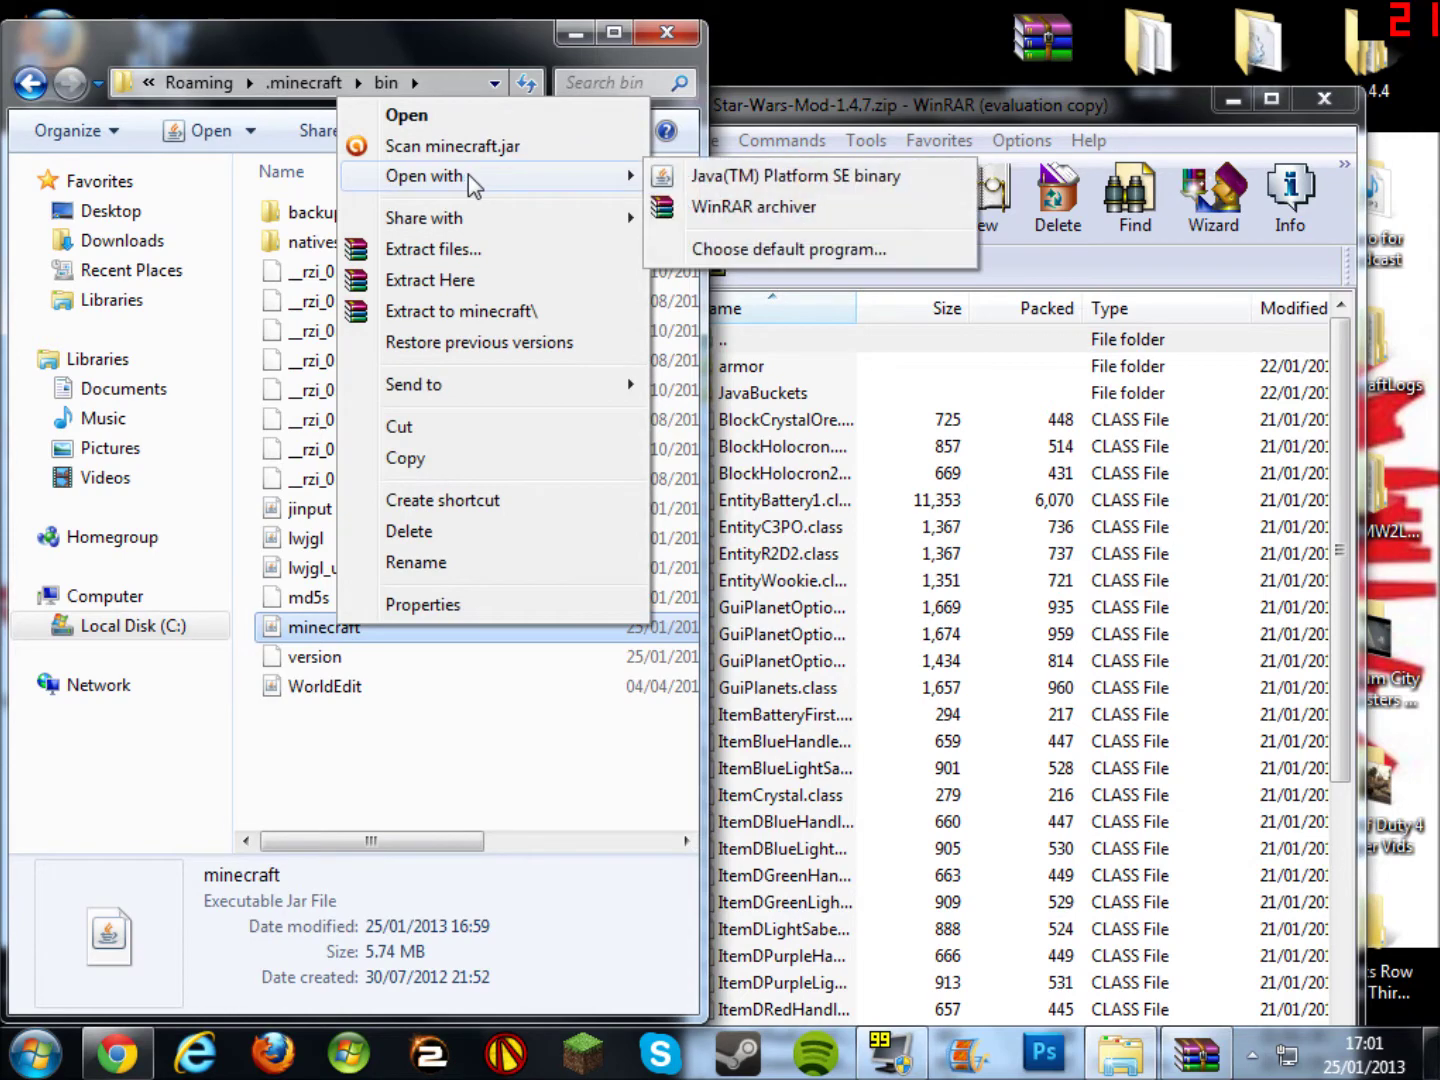
pyautogui.click(760, 211)
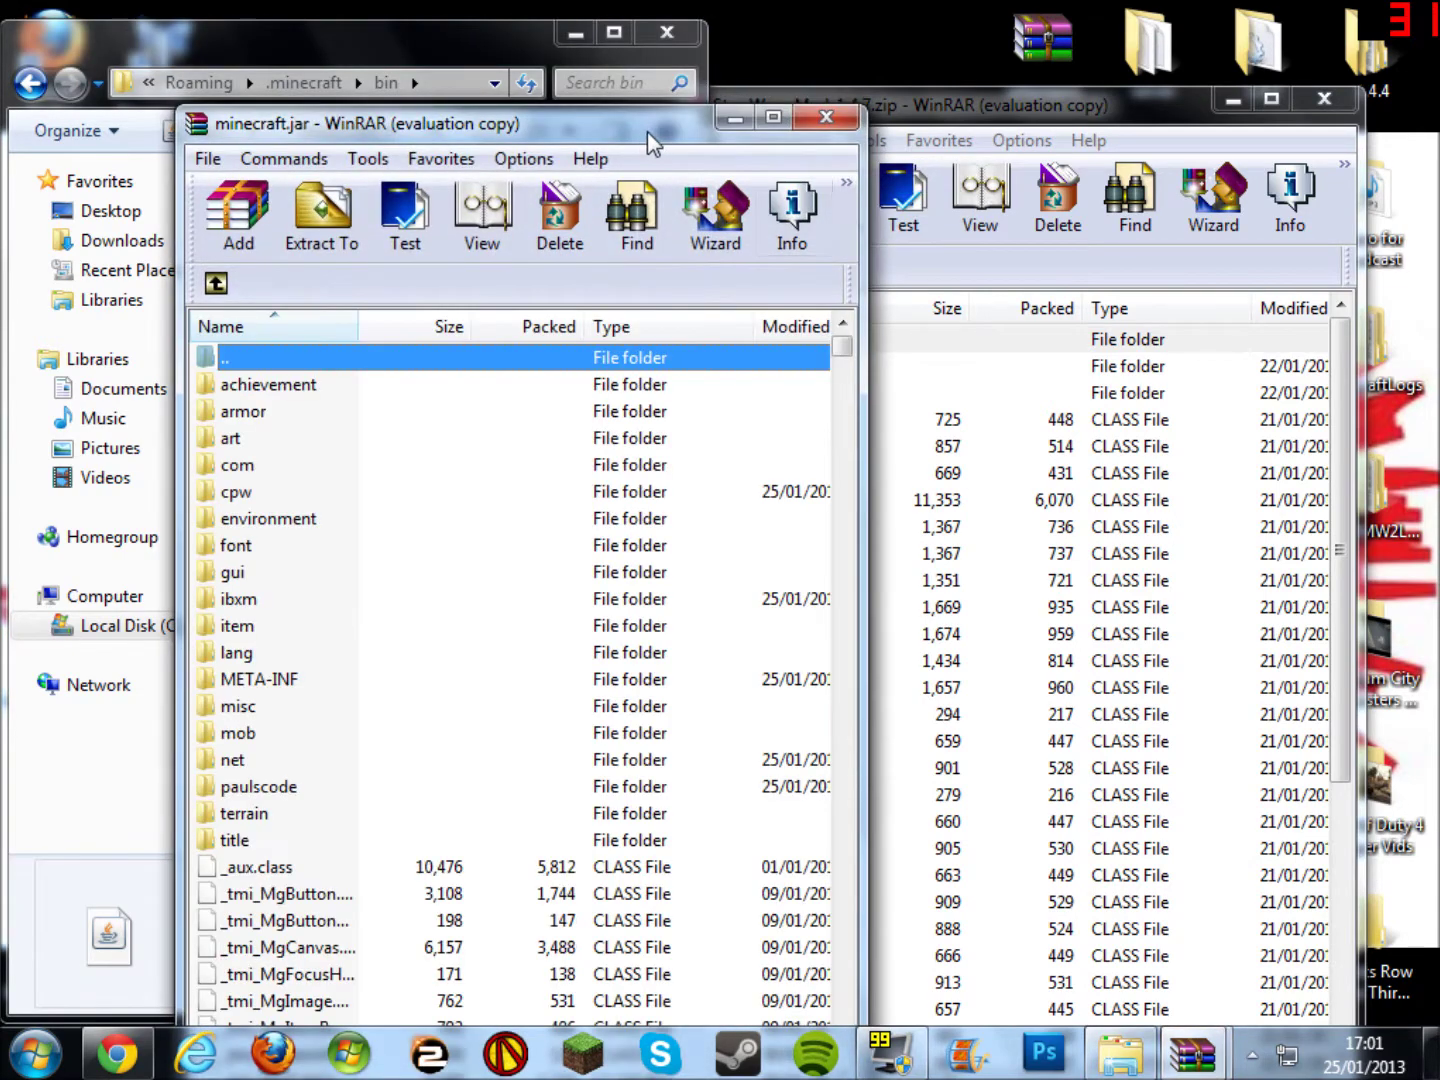
pyautogui.moveTo(655, 135); pyautogui.dragTo(2, 140)
pyautogui.click(561, 402)
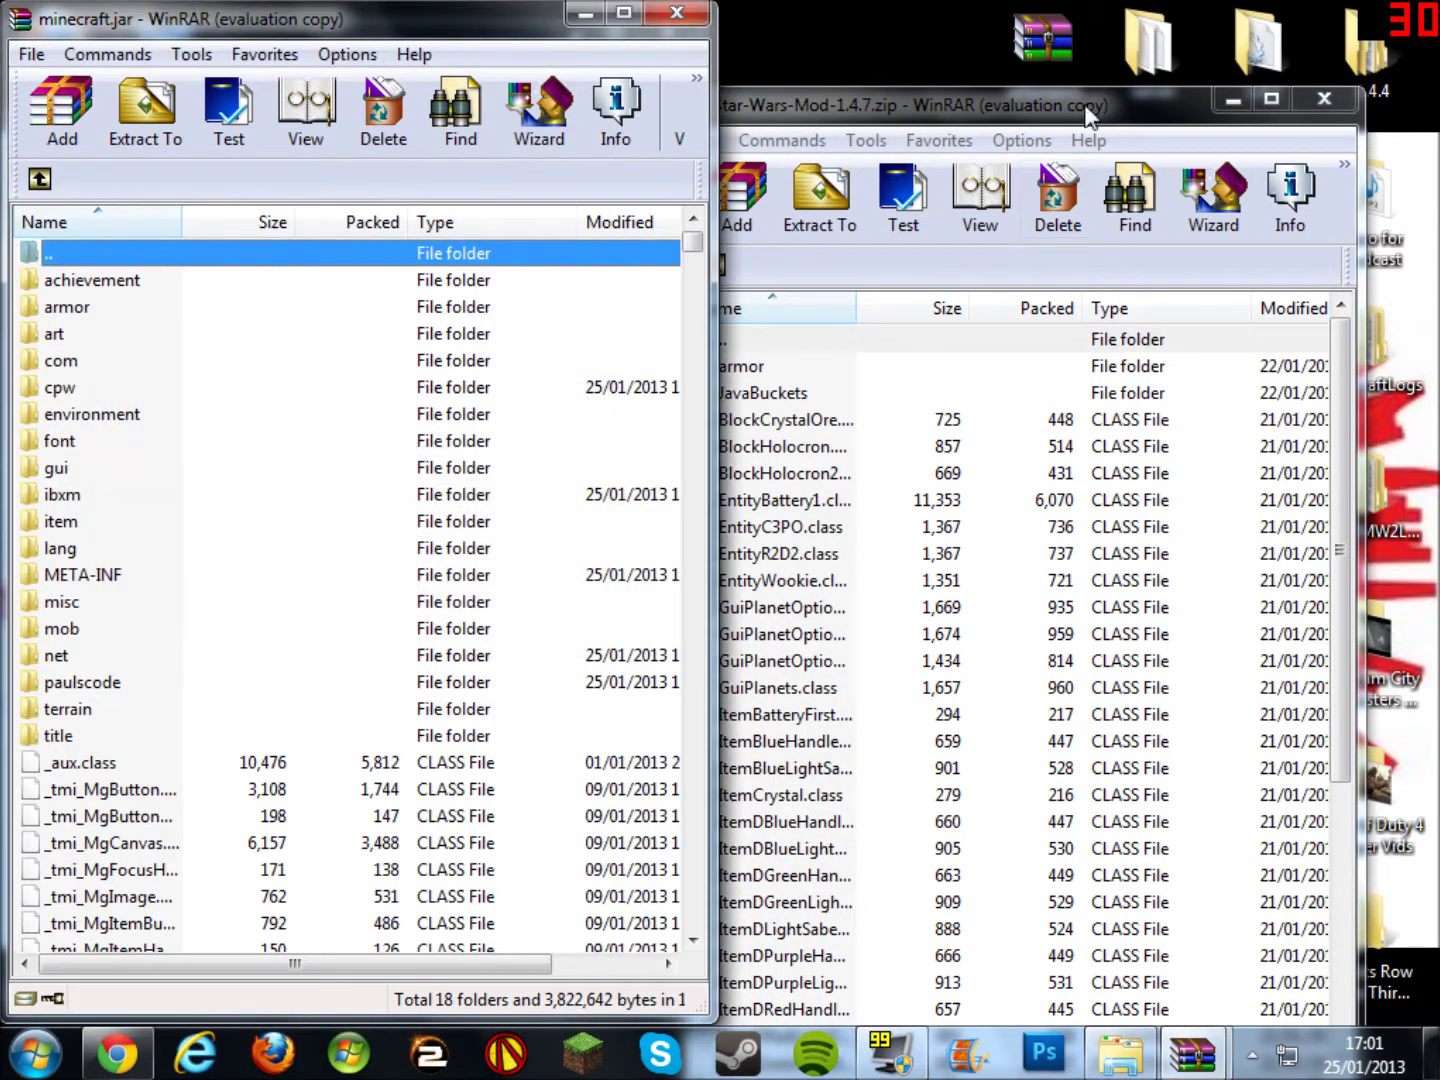
pyautogui.moveTo(1088, 106); pyautogui.dragTo(1430, 210)
# - Add all files and folders of the Star Wars mod to minecraft.jar with the default archive settings, and close the archives and folder window
pyautogui.click(1021, 452)
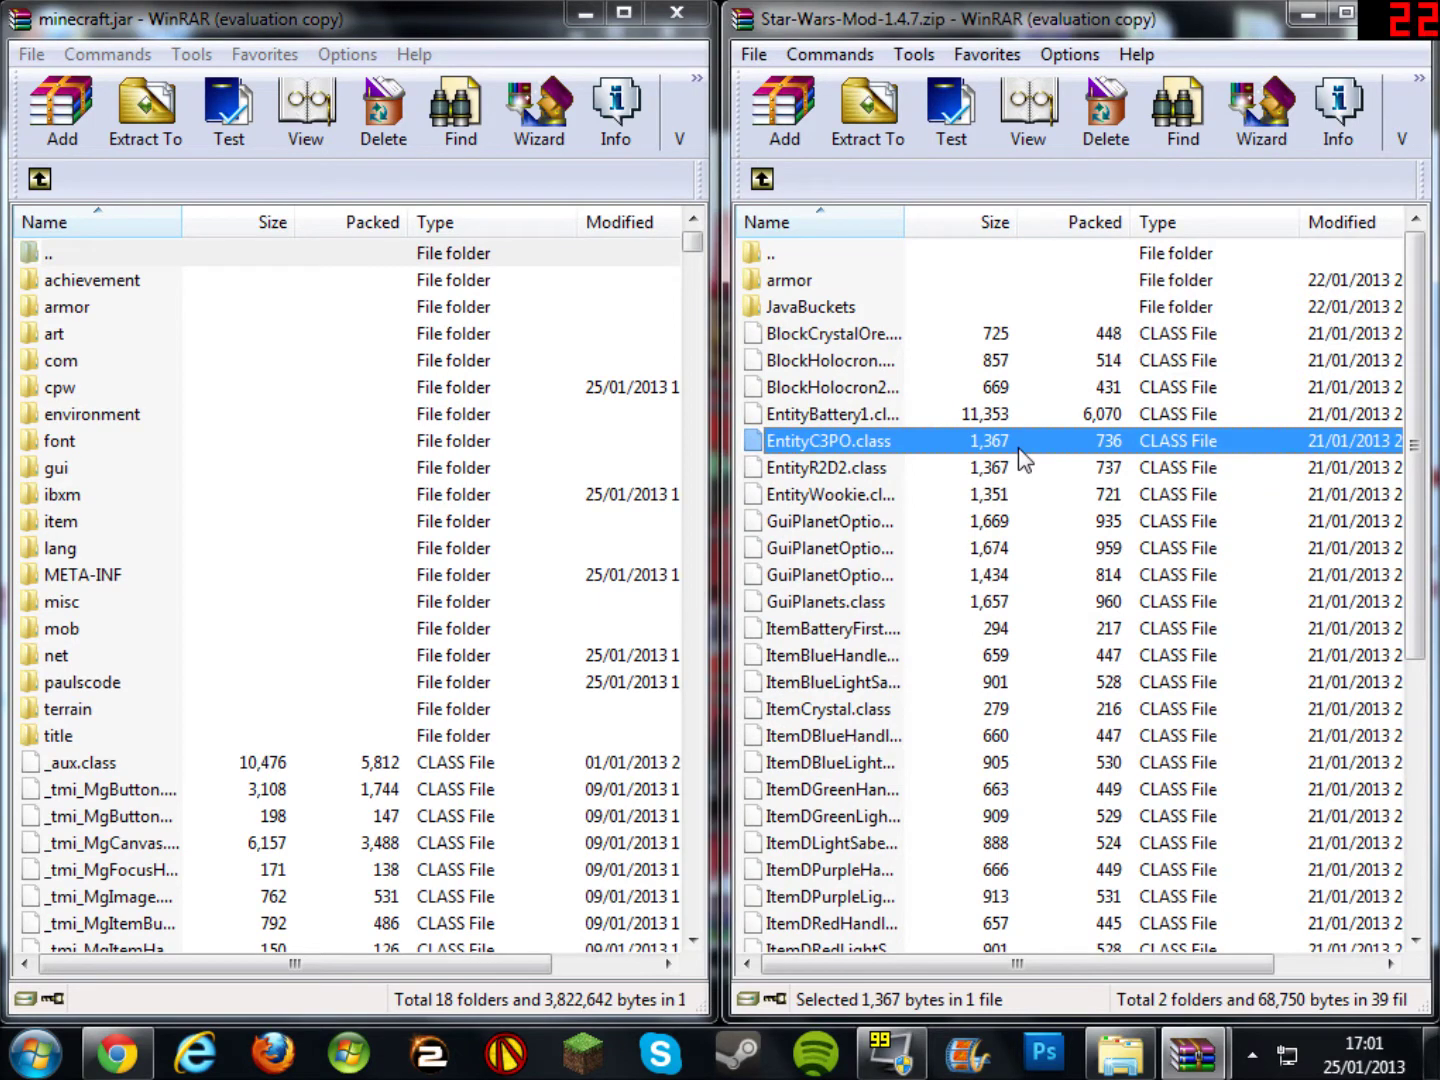
pyautogui.hotkey('ctrl', 'a')
pyautogui.keyDown('ctrl'); pyautogui.click(839, 257); pyautogui.keyUp('ctrl')
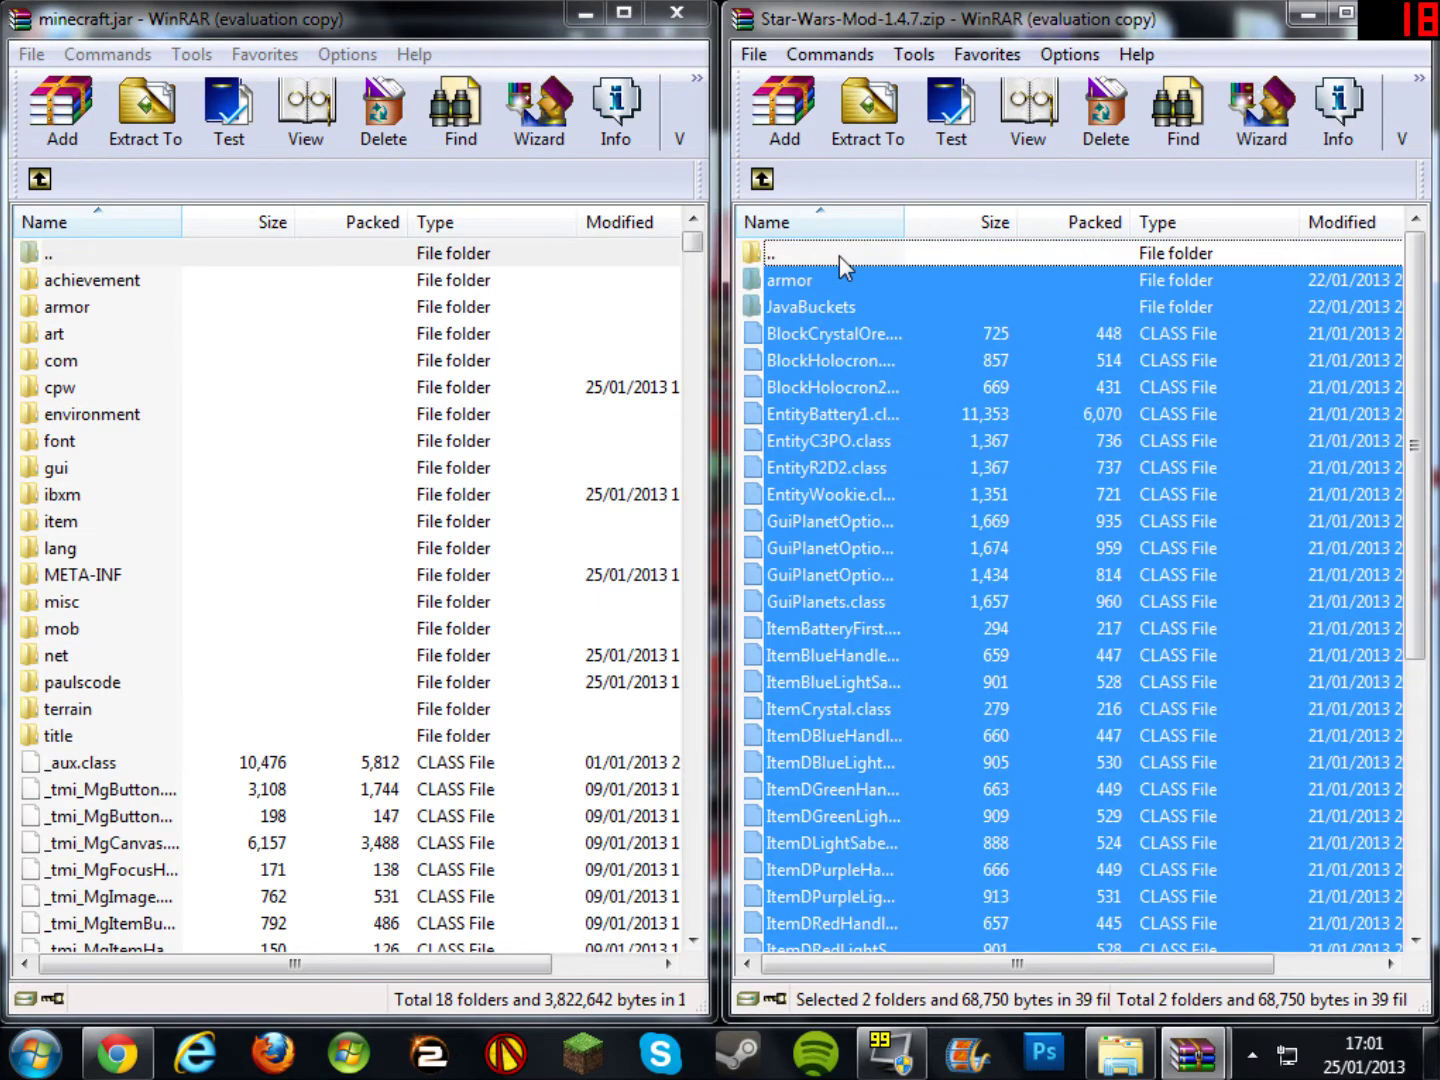
pyautogui.moveTo(1178, 350); pyautogui.dragTo(312, 589)
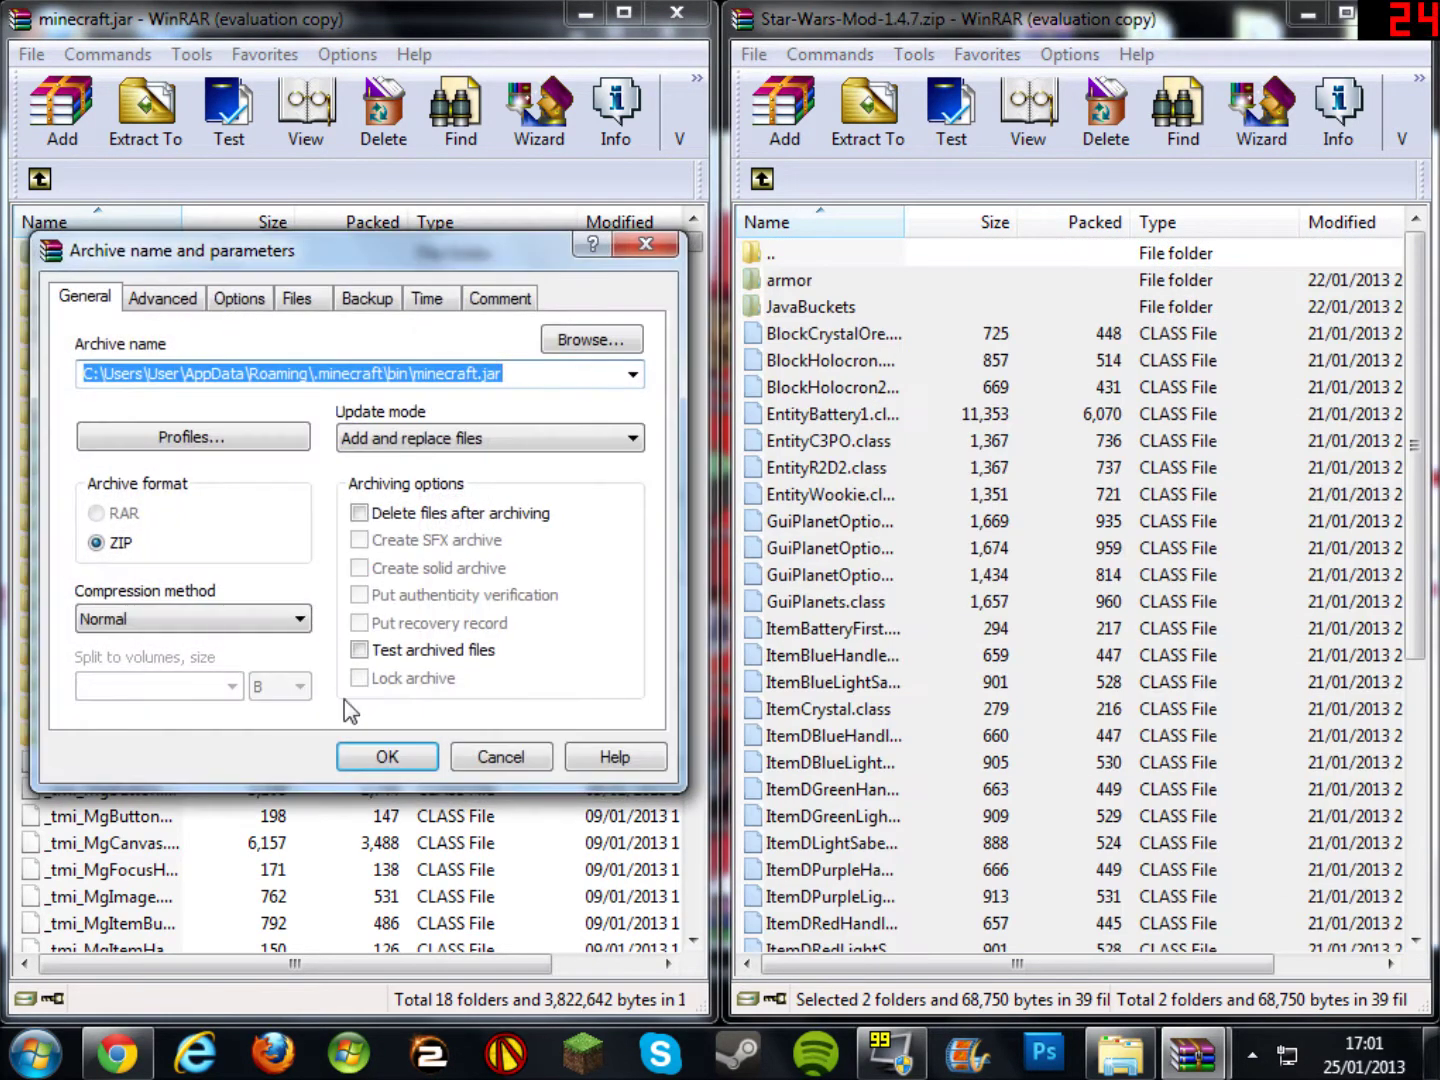
pyautogui.click(389, 770)
pyautogui.moveTo(1035, 30); pyautogui.dragTo(977, 67)
pyautogui.click(949, 60)
pyautogui.click(676, 13)
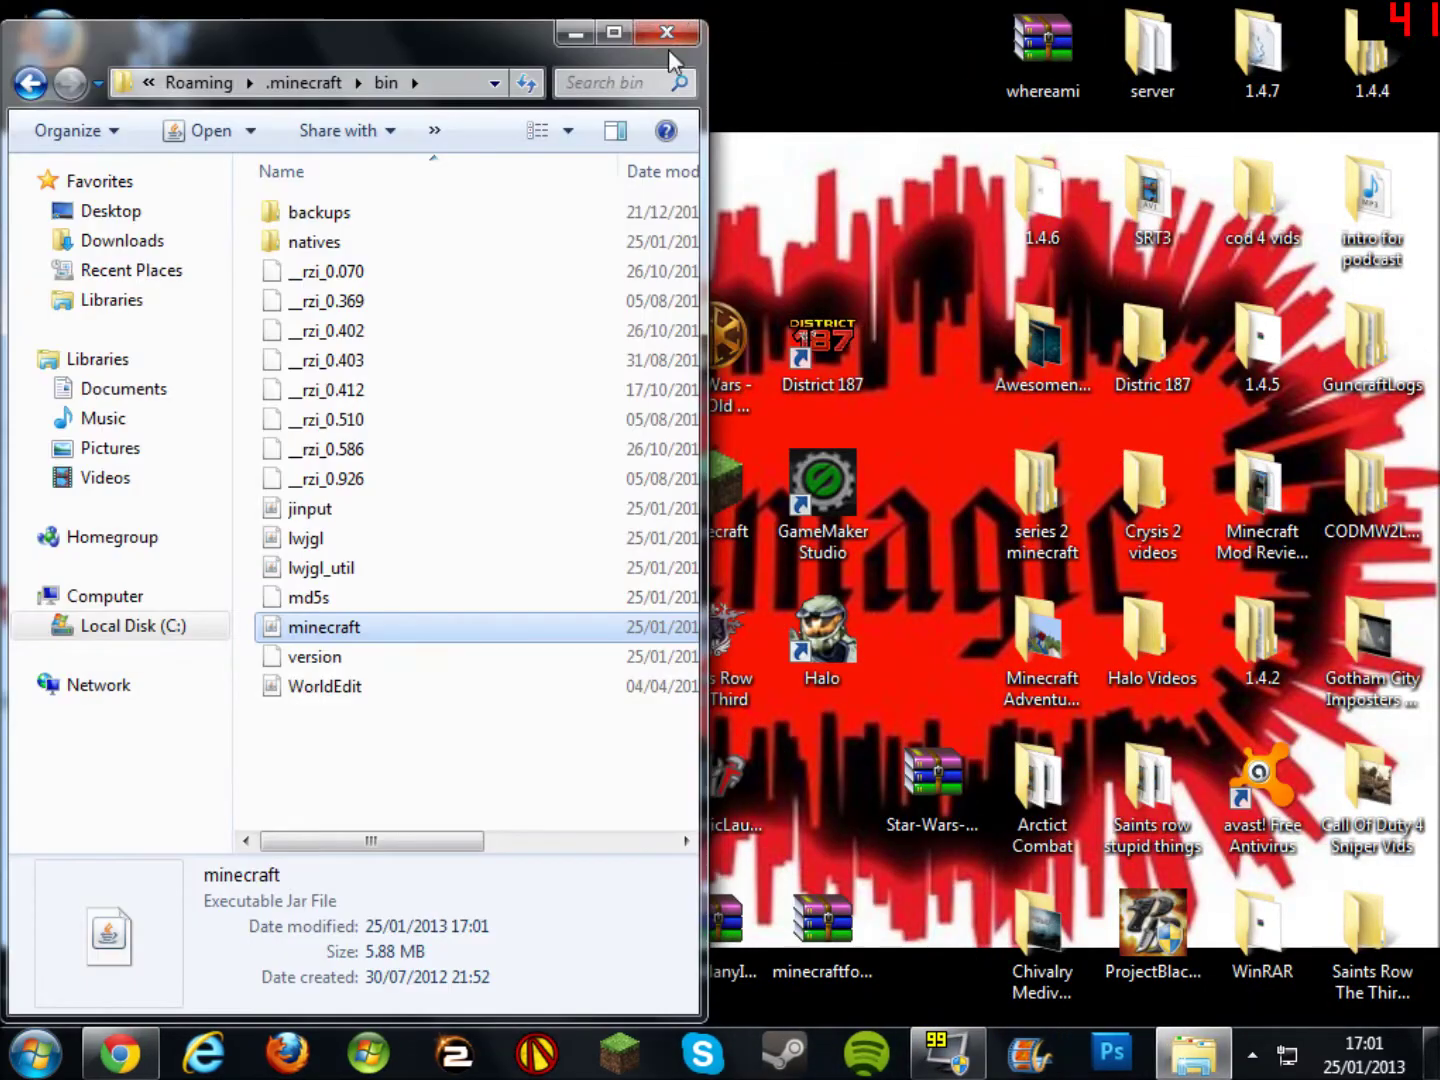
pyautogui.click(672, 16)
# - Start the Minecraft launcher, log in with the remembered account, and maximize the game window
pyautogui.click(620, 1052)
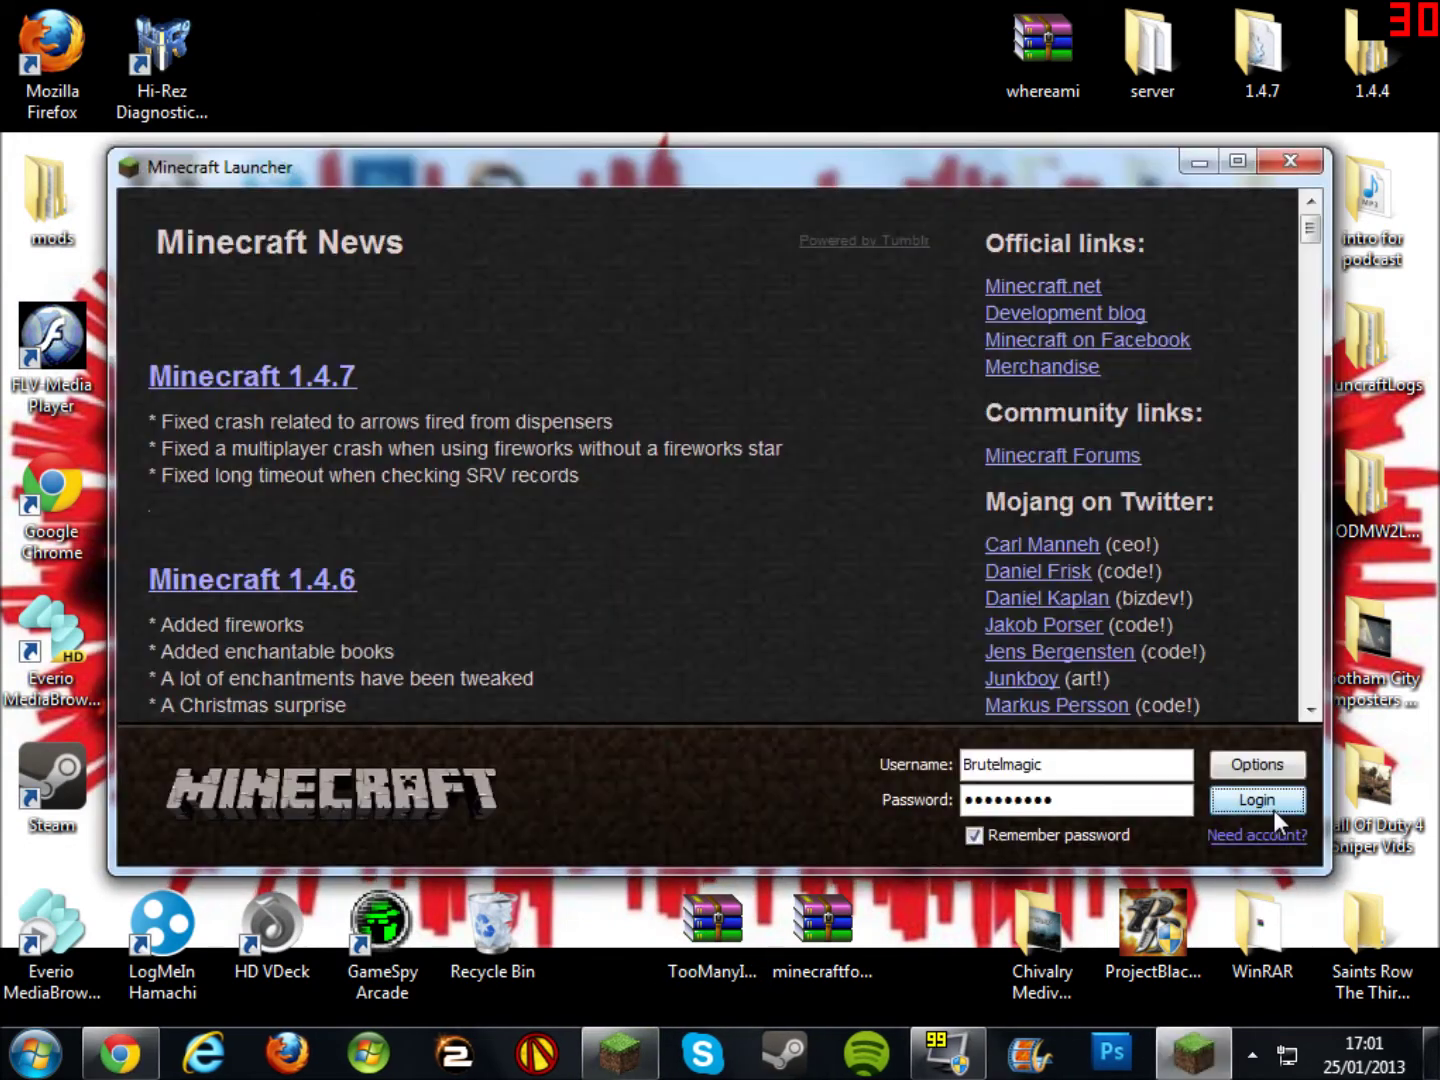
pyautogui.click(1250, 796)
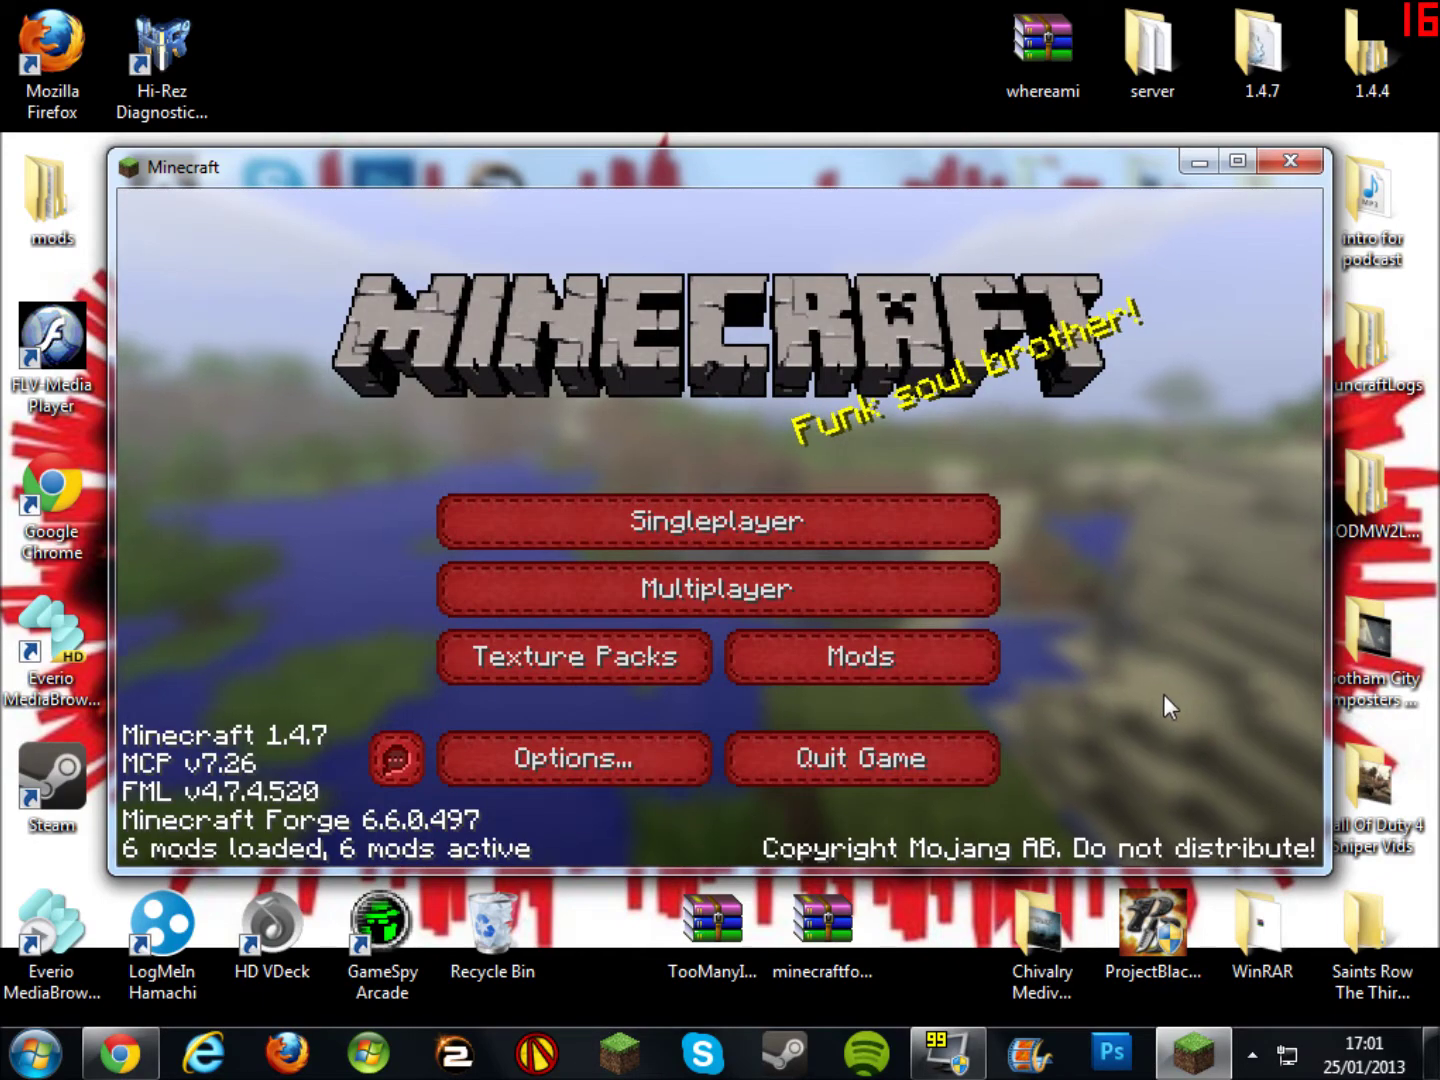
pyautogui.click(1237, 160)
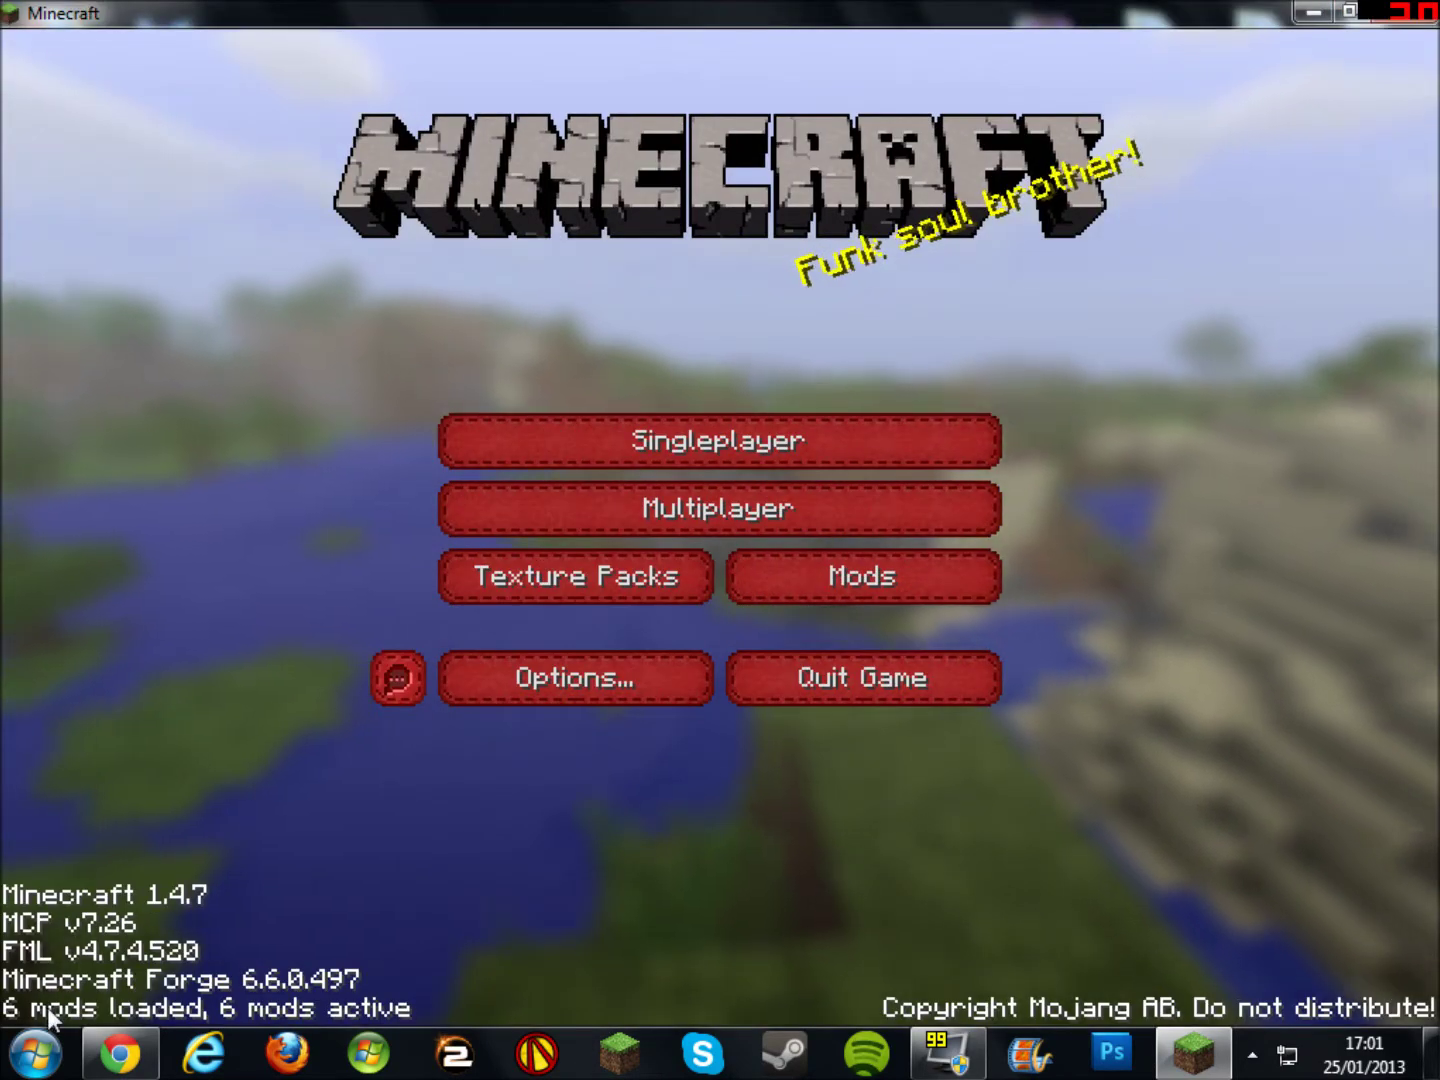
# - Check the entries in Minecraft's mod list, including TooManyItems, StarWars and Minecraft Coder Pack, then leave the list and close the game
pyautogui.click(918, 584)
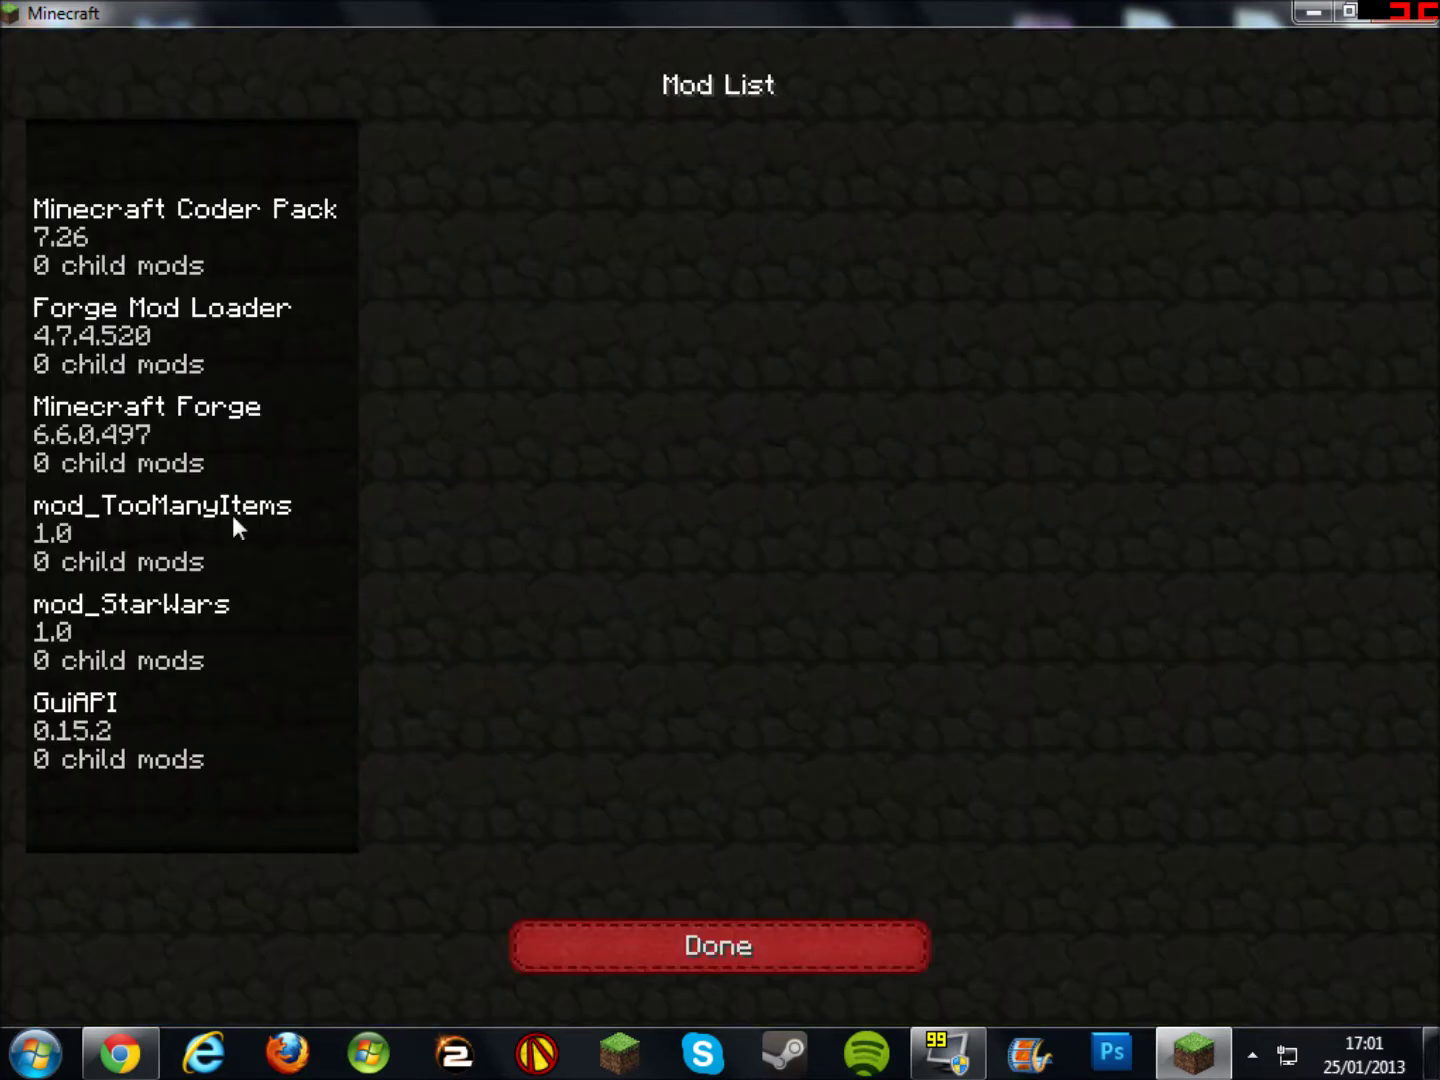
pyautogui.click(211, 609)
pyautogui.click(200, 530)
pyautogui.click(238, 249)
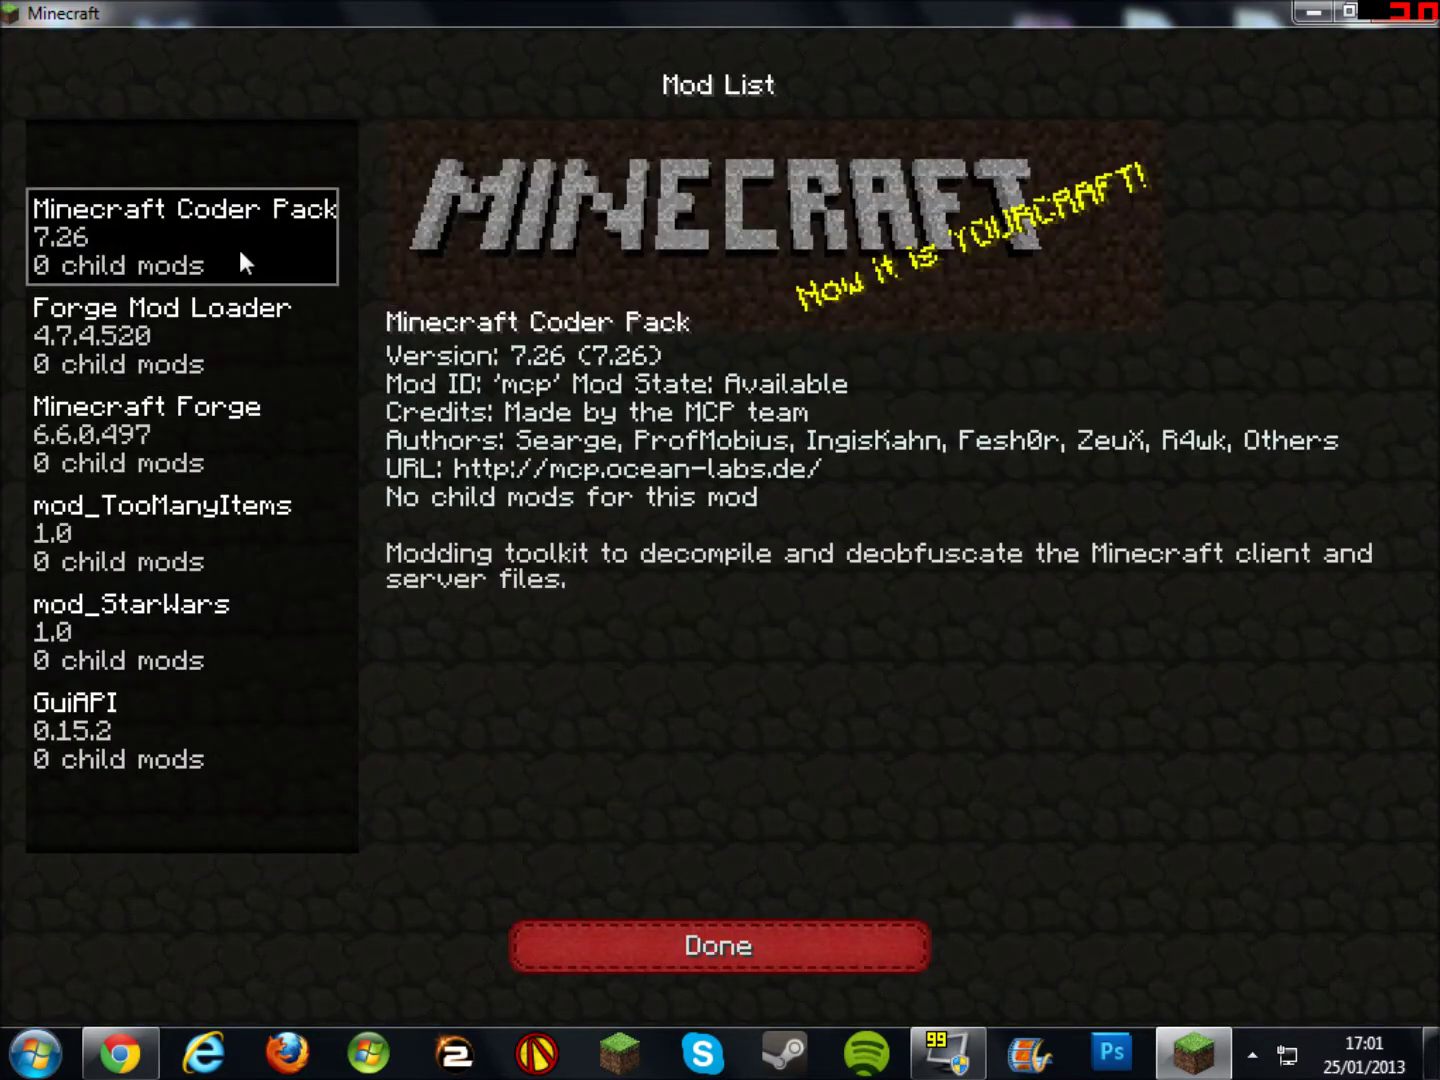
pyautogui.click(670, 948)
pyautogui.click(1409, 12)
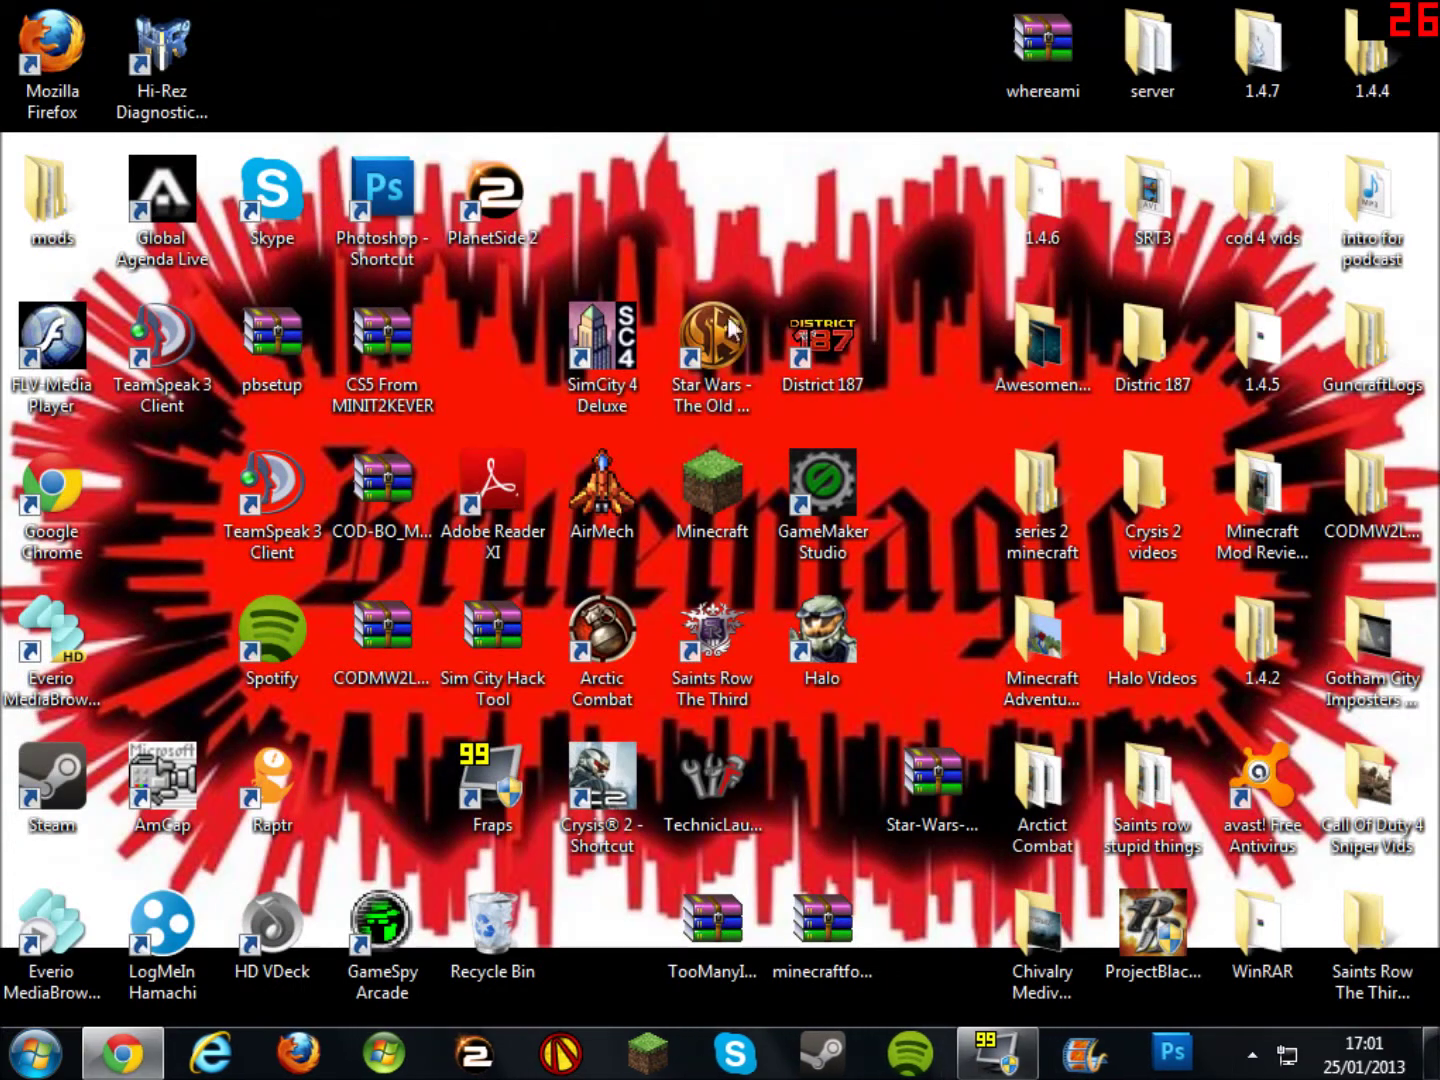